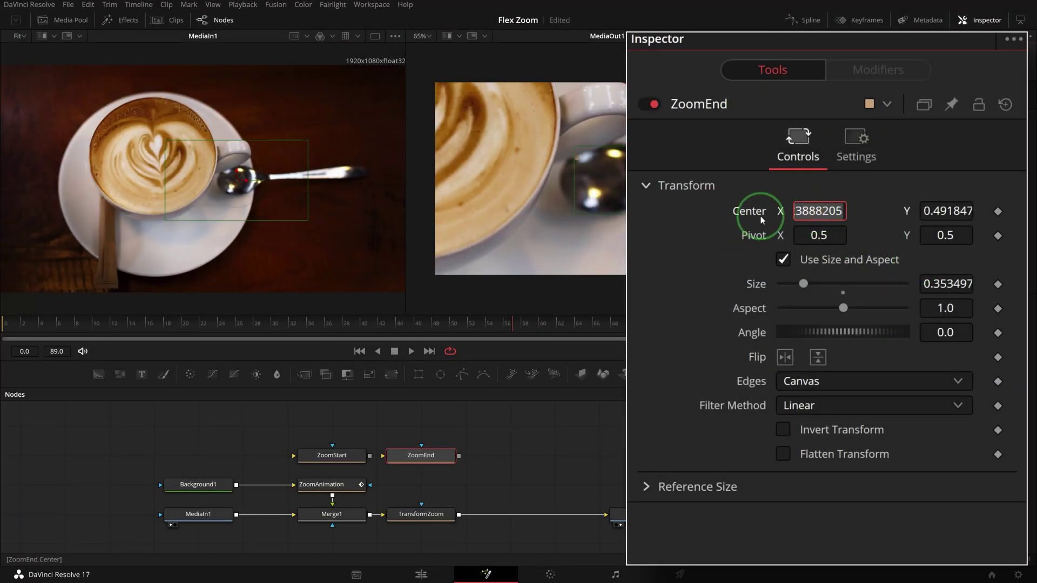
Reset the ZoomEnd node's Center to 0.5, 0.5 and set its Size to 1.
{"action": "double_click", "coordinate": [748, 212]}
{"action": "left_click", "coordinate": [928, 290]}
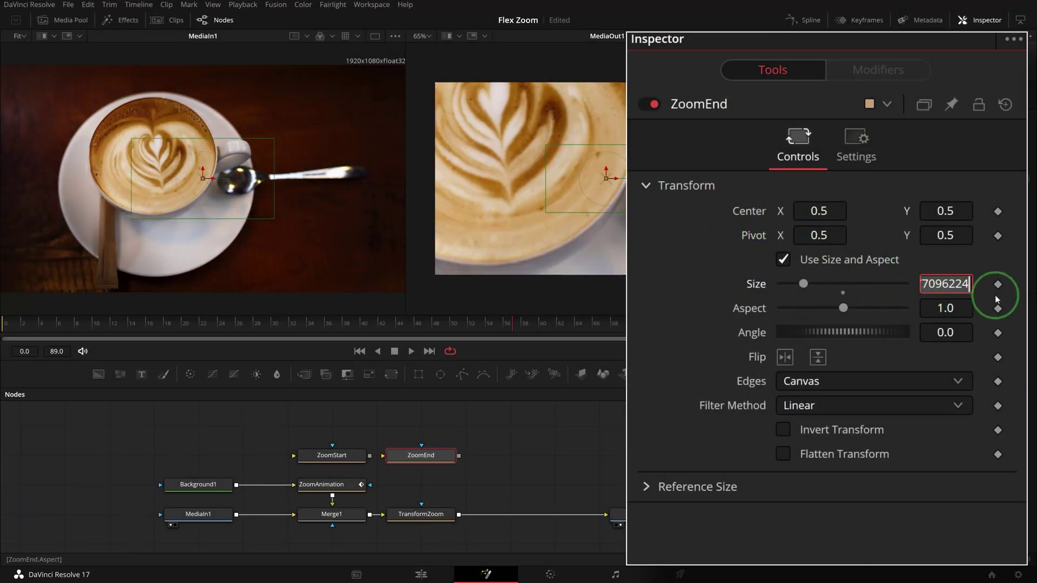
{"action": "type", "text": "1"}
{"action": "key", "text": "Tab"}
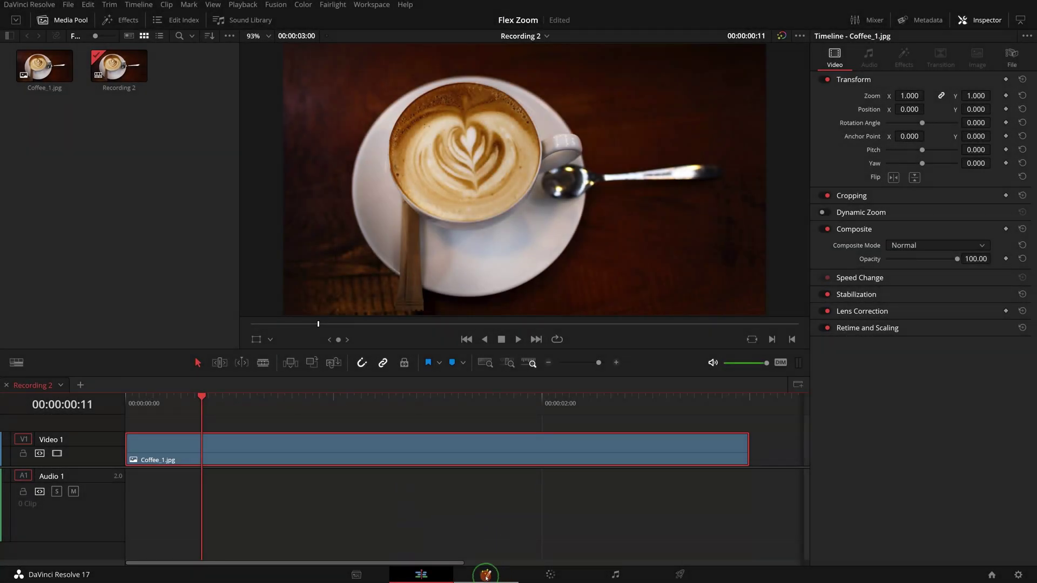
Open the Coffee_1.jpg clip in Fusion and add three unconnected Transform nodes above the MediaIn1–MediaOut1 connection.
{"action": "left_click", "coordinate": [485, 576]}
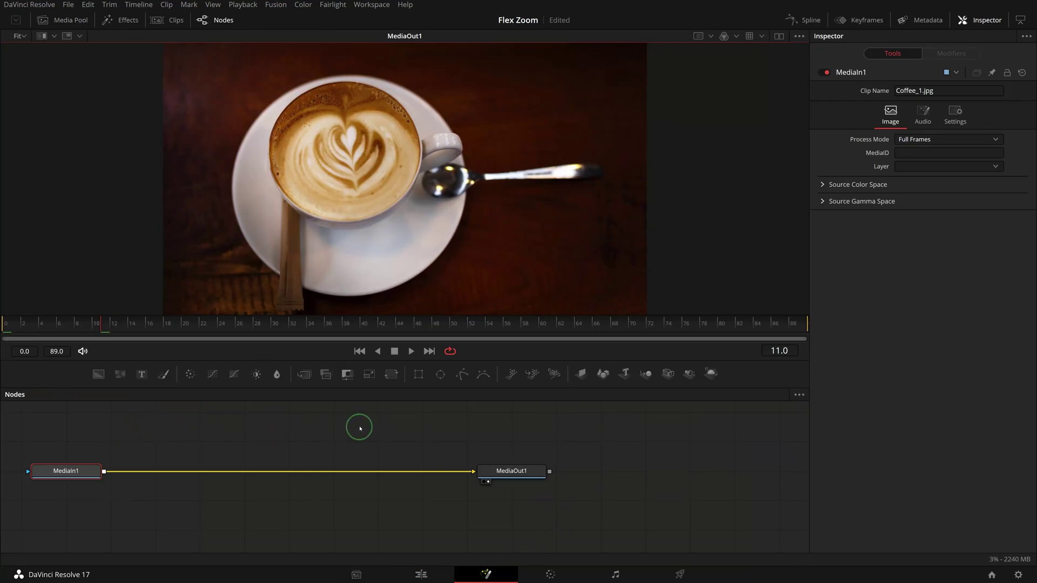
{"action": "left_click_drag", "start_coordinate": [391, 374], "coordinate": [288, 439]}
{"action": "left_click_drag", "start_coordinate": [391, 377], "coordinate": [368, 440]}
Rename the three Transform nodes, in order, to ZoomStart, ZoomEnd and ZoomAnimation.
{"action": "left_click_drag", "start_coordinate": [145, 419], "coordinate": [411, 456]}
{"action": "key", "text": "F2"}
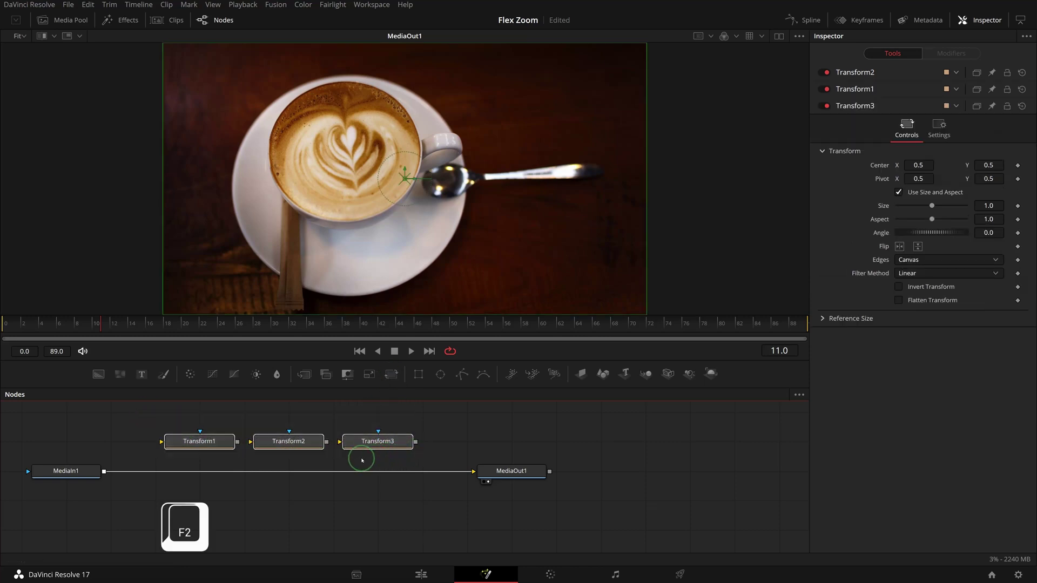
{"action": "type", "text": "ZoomStart"}
{"action": "key", "text": "Return"}
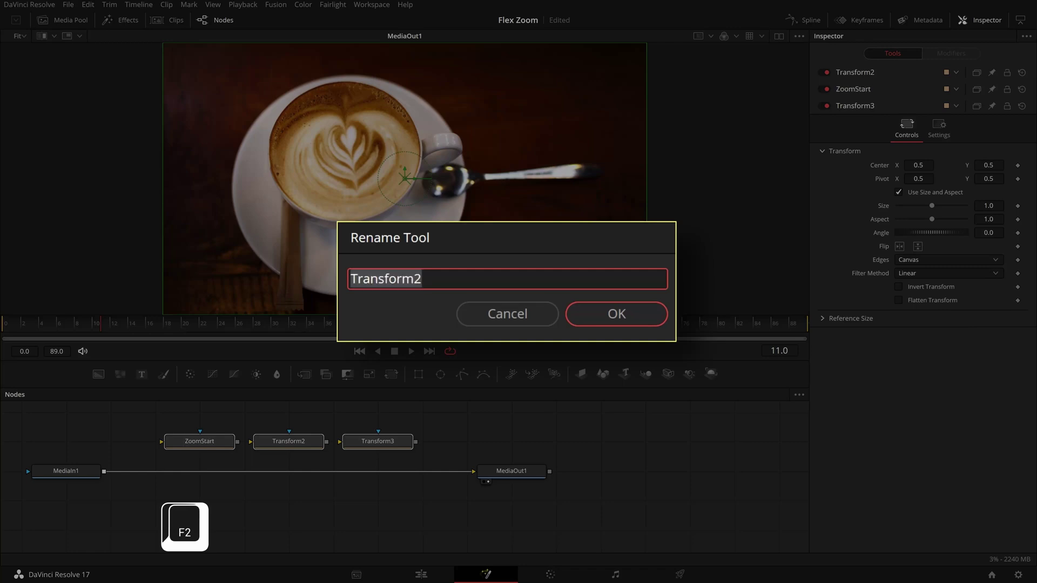
{"action": "type", "text": "ZoomEnd"}
{"action": "key", "text": "Return"}
{"action": "type", "text": "ZoomAnimation"}
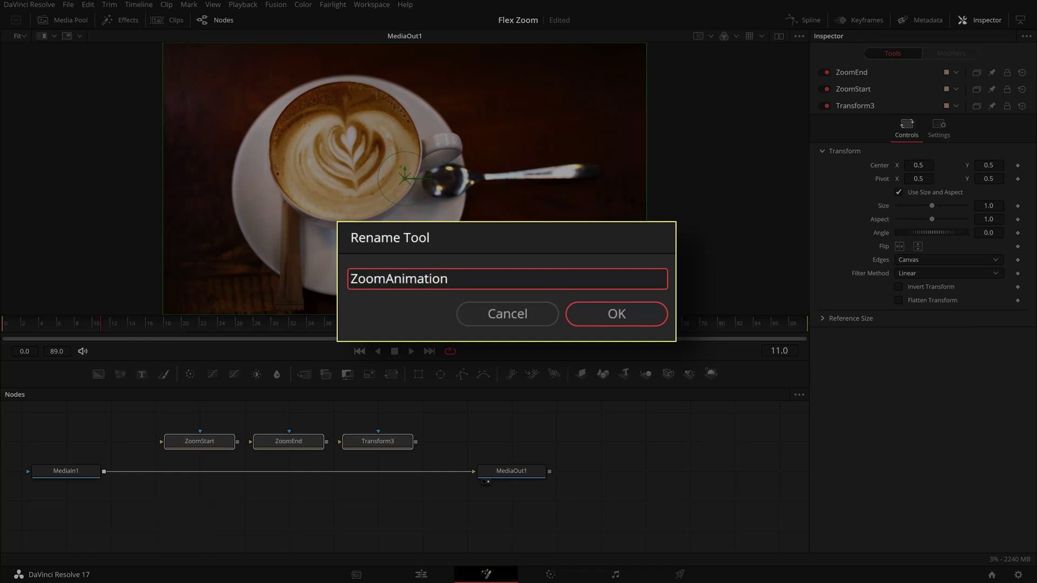
{"action": "key", "text": "Return"}
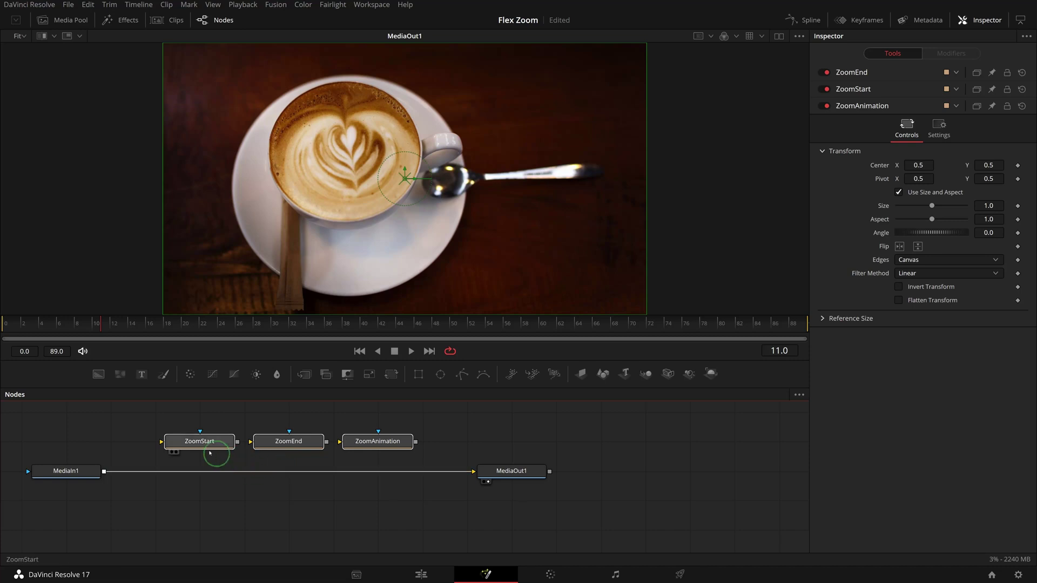
Shrink and reposition the ZoomStart and ZoomEnd frames in the viewer, one in the image's upper-left area and one around the cup and spoon.
{"action": "left_click_drag", "start_coordinate": [144, 410], "coordinate": [316, 461]}
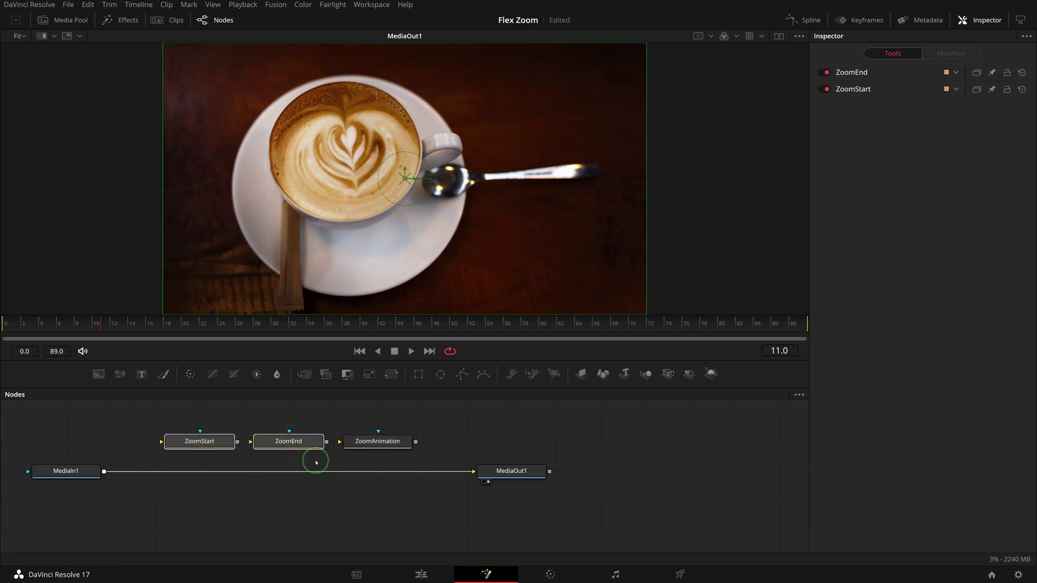
{"action": "scroll", "coordinate": [616, 268], "scroll_direction": "down", "scroll_amount": 2}
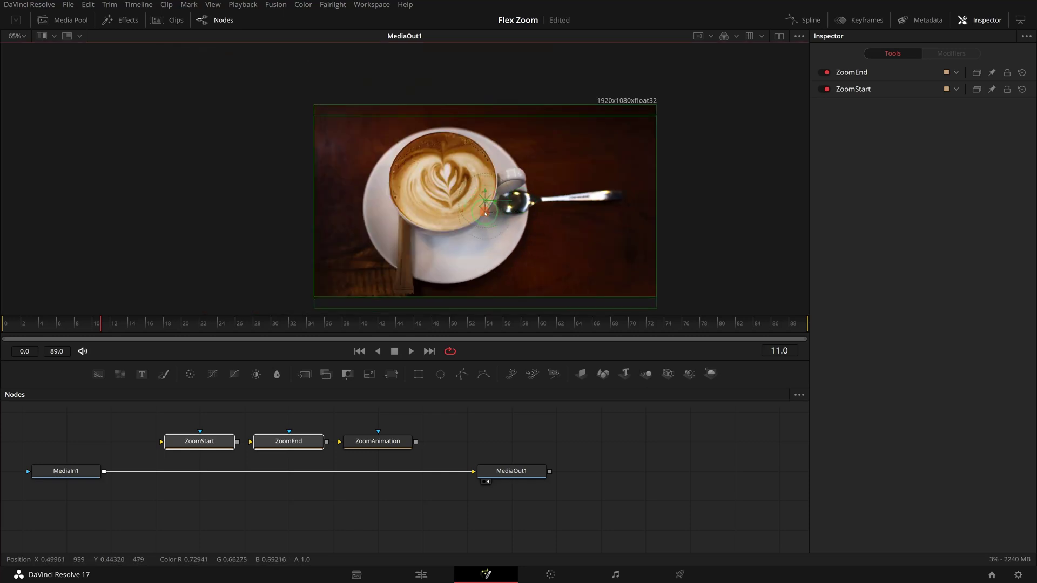
{"action": "left_click_drag", "start_coordinate": [520, 260], "coordinate": [380, 149]}
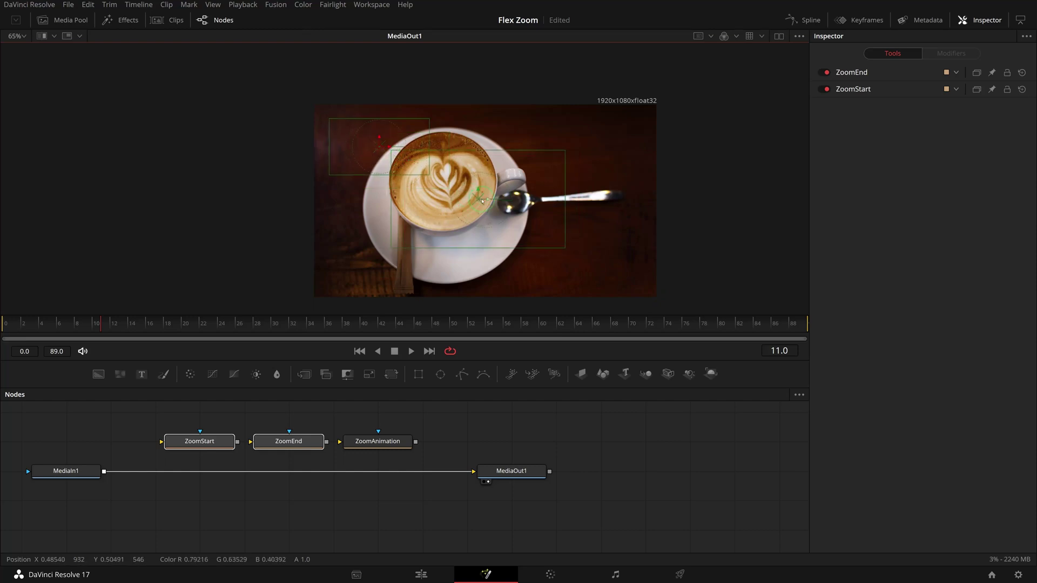
{"action": "left_click_drag", "start_coordinate": [482, 200], "coordinate": [481, 181]}
{"action": "left_click_drag", "start_coordinate": [564, 231], "coordinate": [571, 236]}
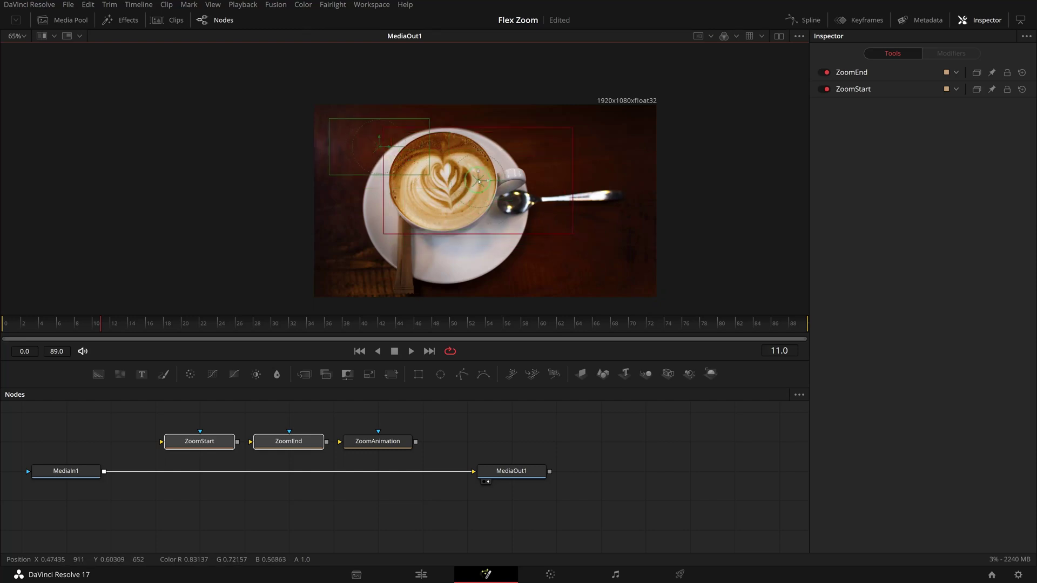
{"action": "left_click_drag", "start_coordinate": [478, 182], "coordinate": [479, 183]}
{"action": "scroll", "coordinate": [505, 280], "scroll_direction": "down", "scroll_amount": 1}
{"action": "scroll", "coordinate": [592, 220], "scroll_direction": "up", "scroll_amount": 2}
{"action": "scroll", "coordinate": [593, 219], "scroll_direction": "down", "scroll_amount": 2}
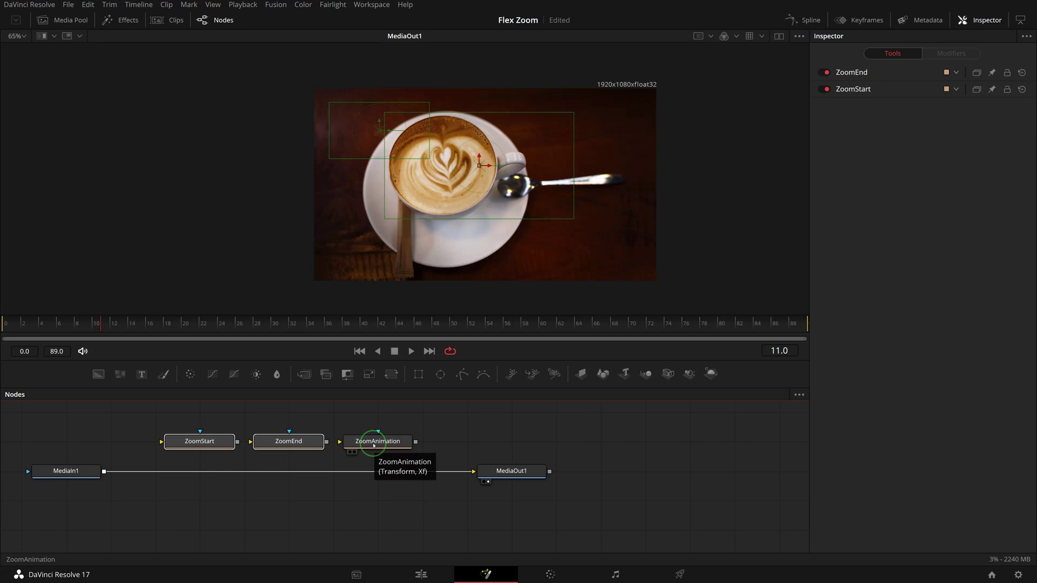
Add a Number control named Zoom Curve to ZoomAnimation's User page, with range 0 to 1 and SliderControl as its input control.
{"action": "right_click", "coordinate": [374, 444]}
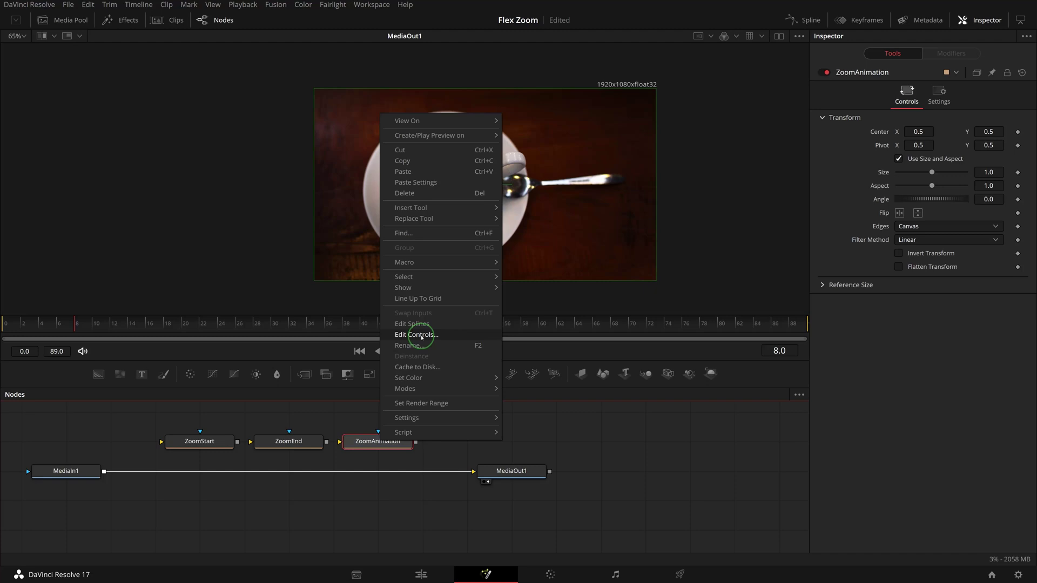
{"action": "left_click", "coordinate": [422, 335]}
{"action": "double_click", "coordinate": [295, 175]}
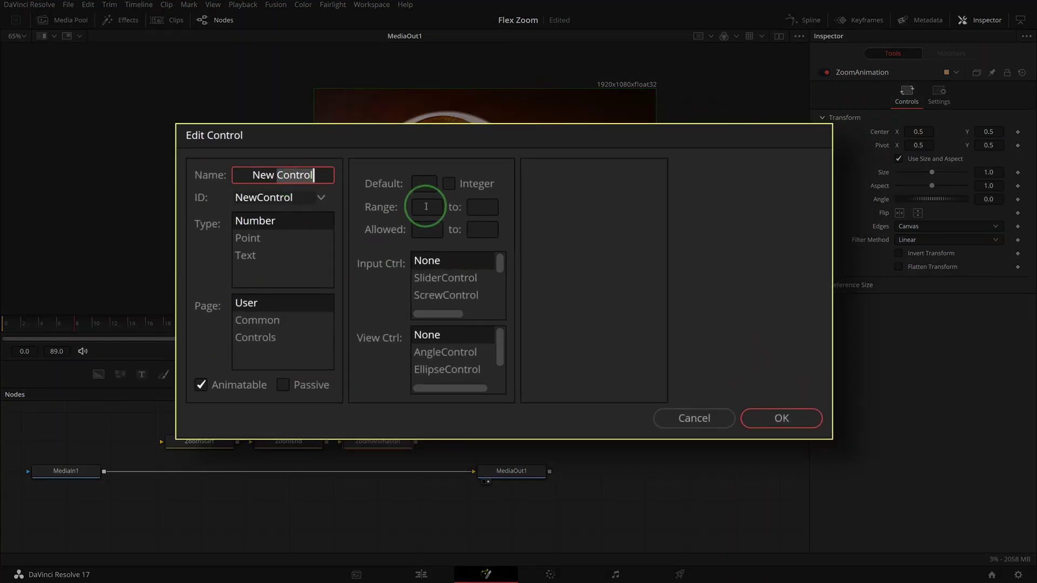
{"action": "key", "text": "ctrl+a"}
{"action": "type", "text": "Zo"}
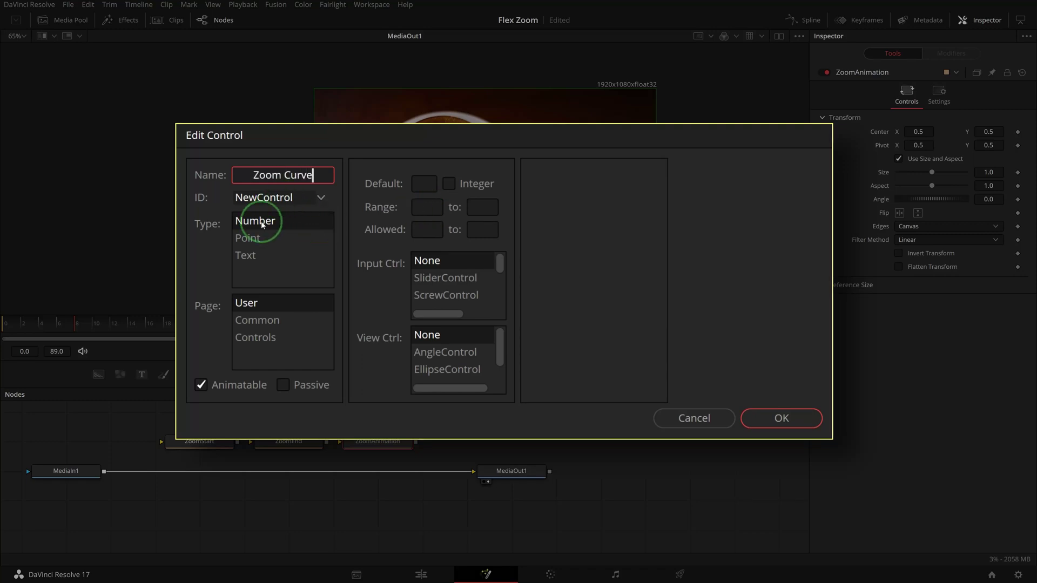
{"action": "left_click", "coordinate": [432, 208]}
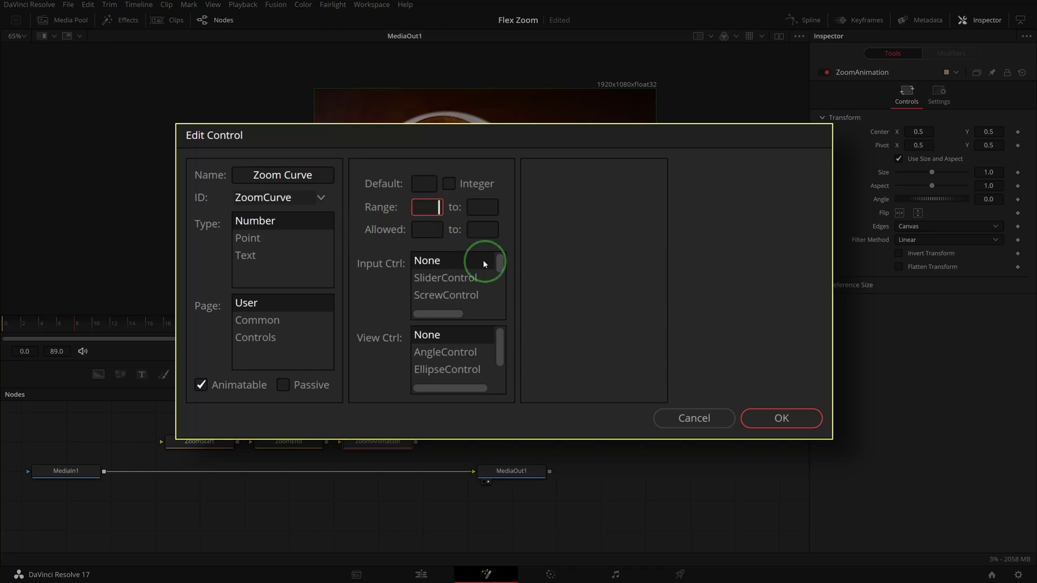
{"action": "type", "text": "0"}
{"action": "left_click", "coordinate": [484, 208]}
{"action": "type", "text": "1"}
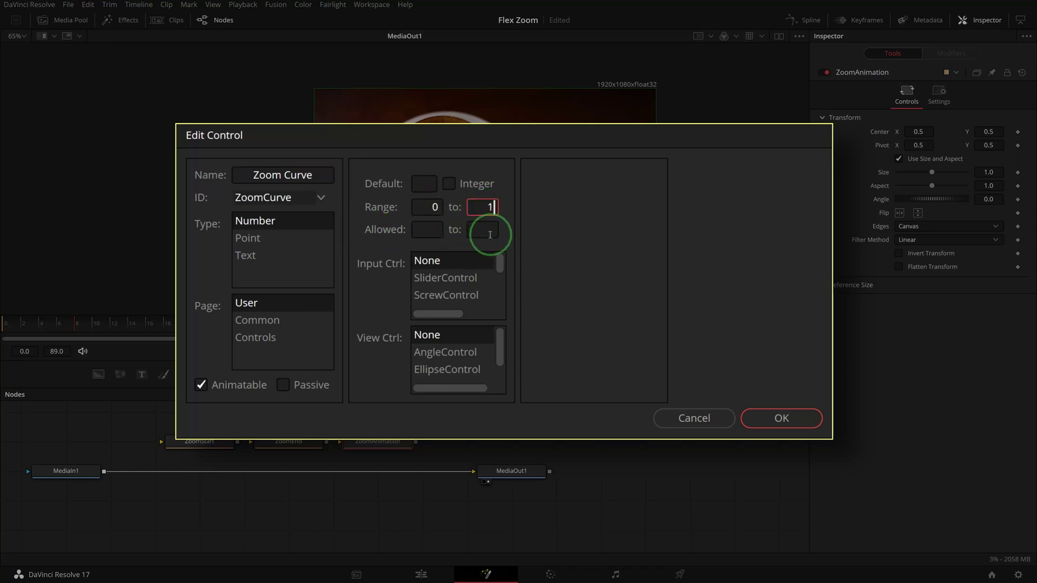
{"action": "left_click", "coordinate": [428, 281]}
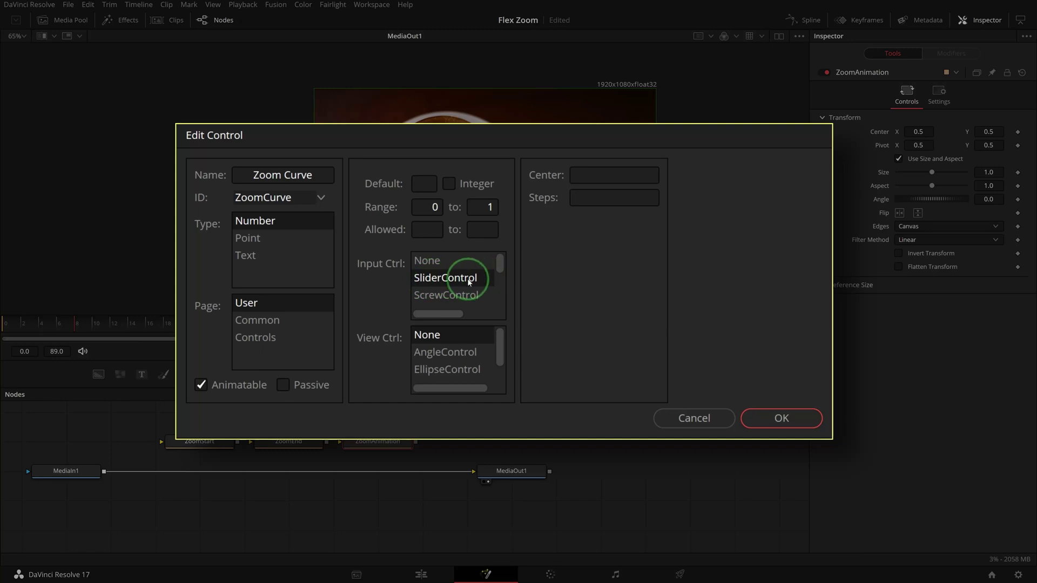
{"action": "left_click", "coordinate": [778, 419]}
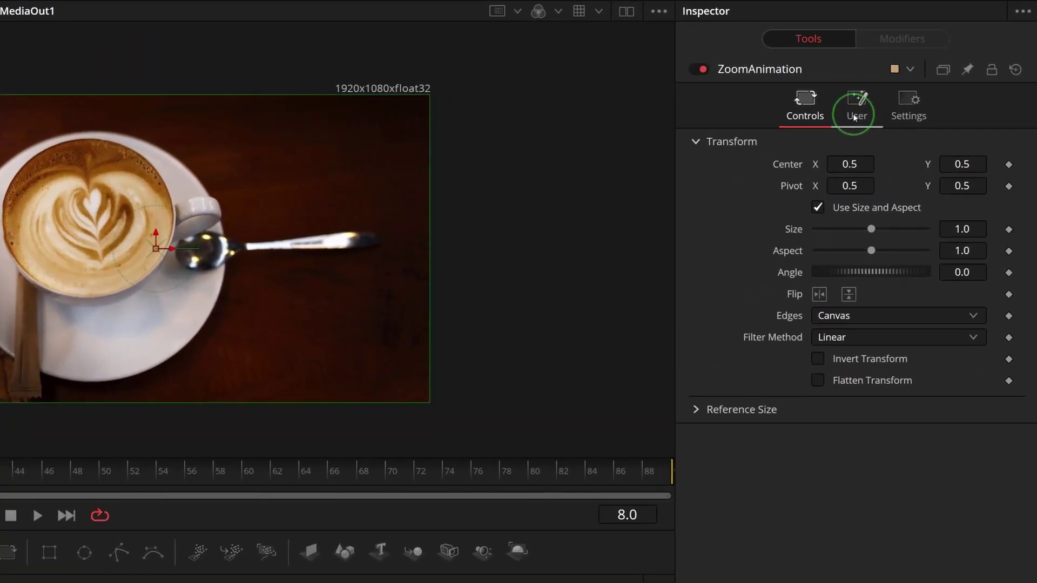
Modify ZoomAnimation's Zoom Curve control with an Anim Curves modifier.
{"action": "left_click", "coordinate": [855, 115]}
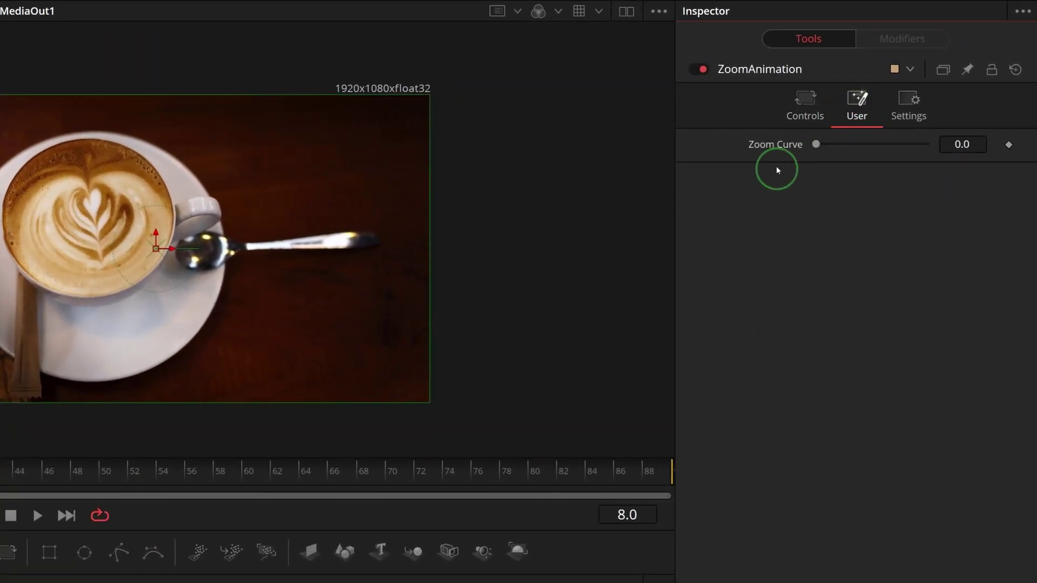
{"action": "right_click", "coordinate": [761, 149]}
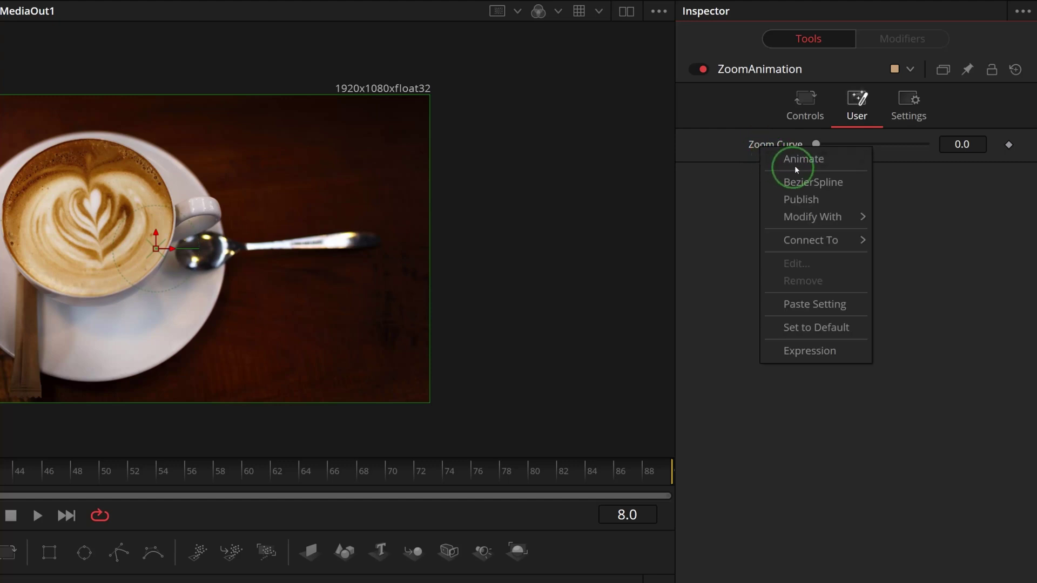
{"action": "left_click", "coordinate": [836, 218]}
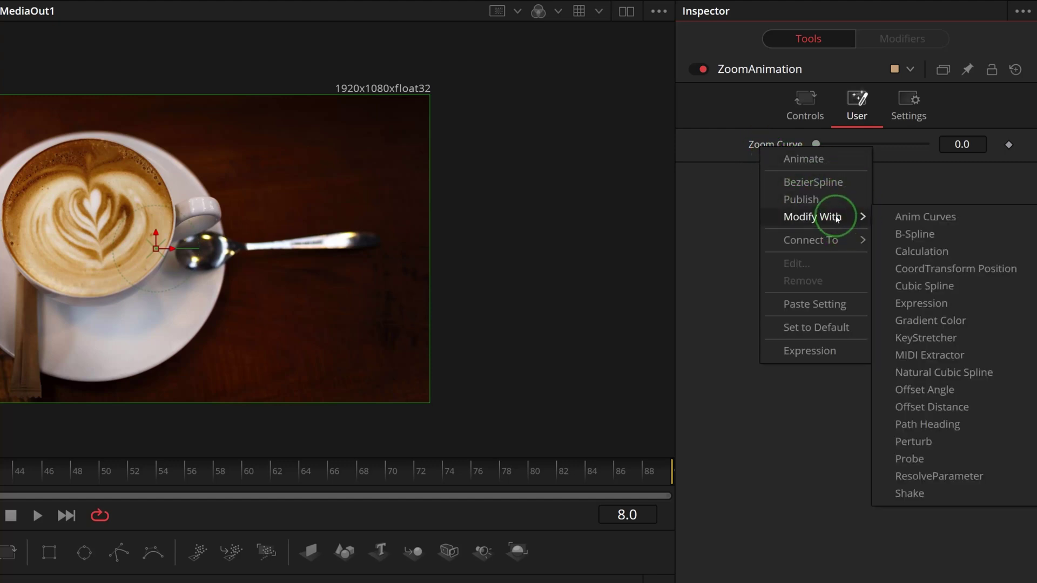
{"action": "left_click", "coordinate": [910, 217]}
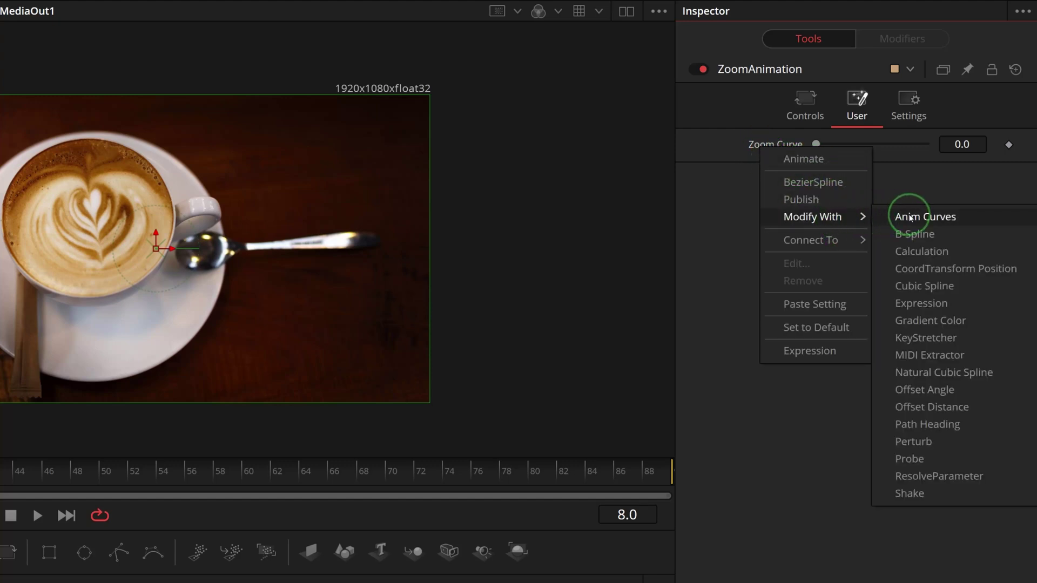
{"action": "left_click", "coordinate": [955, 216]}
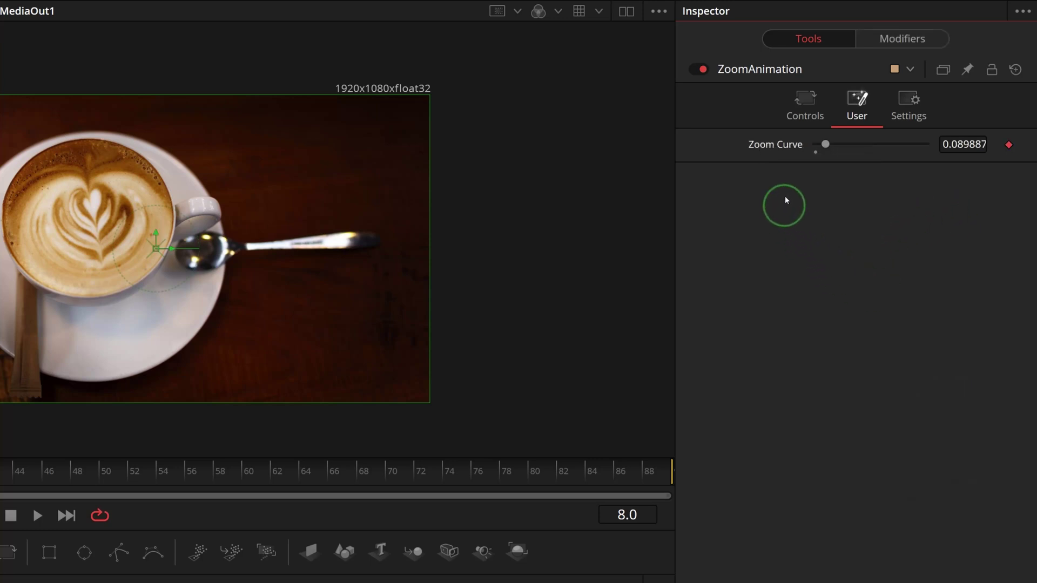
Rename the Anim Curves modifier on Zoom Curve to AnimateCurve_Zoom.
{"action": "left_click", "coordinate": [903, 40]}
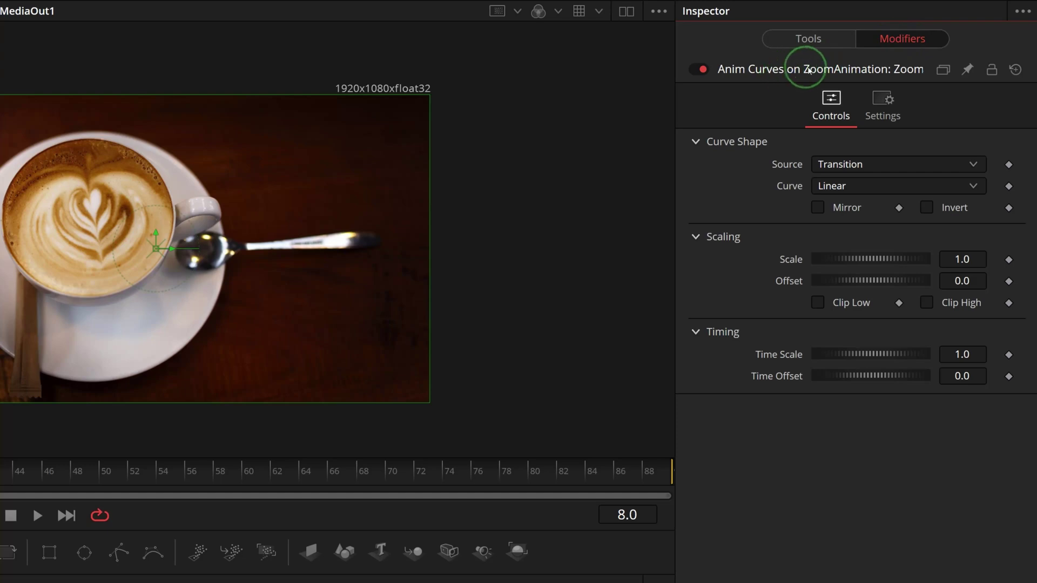
{"action": "right_click", "coordinate": [782, 68]}
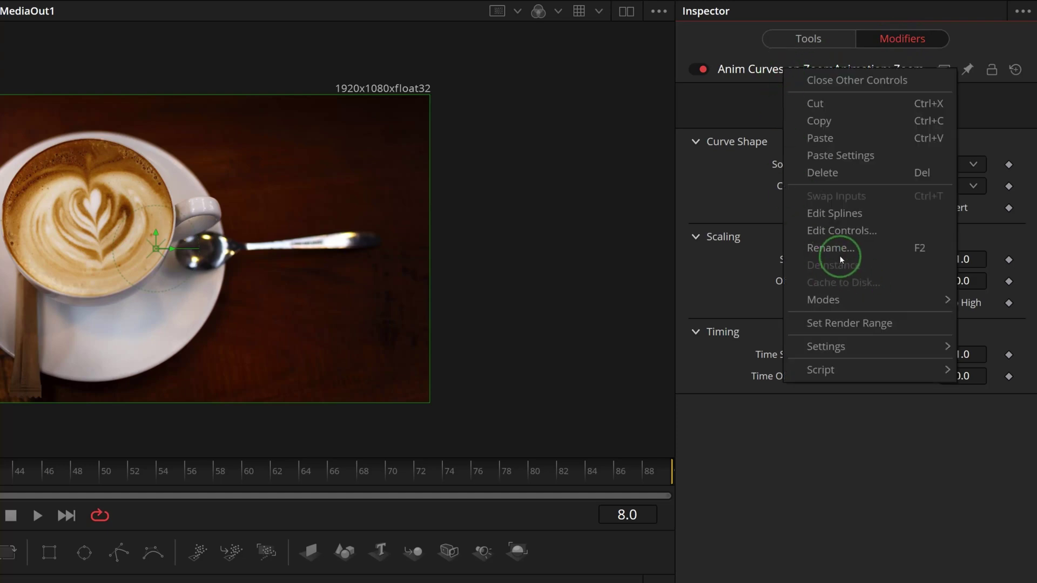
{"action": "left_click", "coordinate": [841, 256]}
{"action": "type", "text": "Anim"}
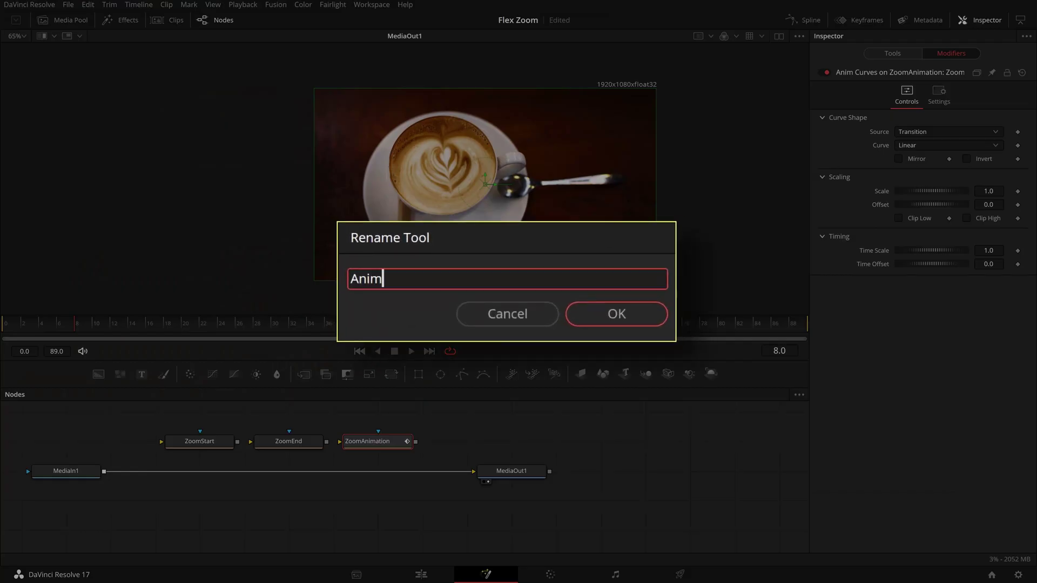
{"action": "type", "text": "ateCurve_Zoom"}
{"action": "key", "text": "Return"}
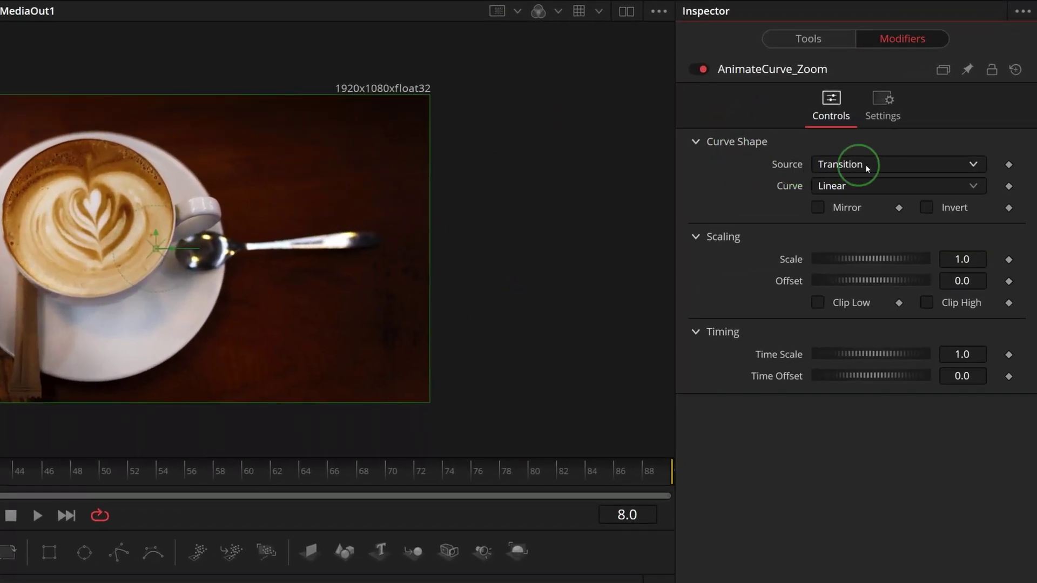
Set the AnimateCurve_Zoom source to Duration and scrub through the timeline to check how the Zoom Curve value changes.
{"action": "left_click", "coordinate": [915, 164]}
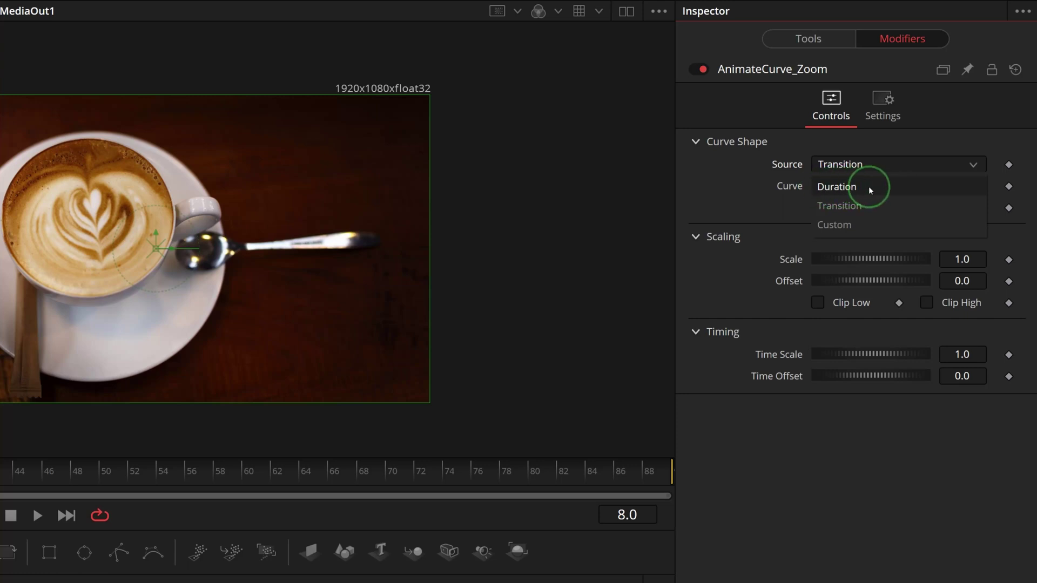
{"action": "left_click", "coordinate": [846, 190]}
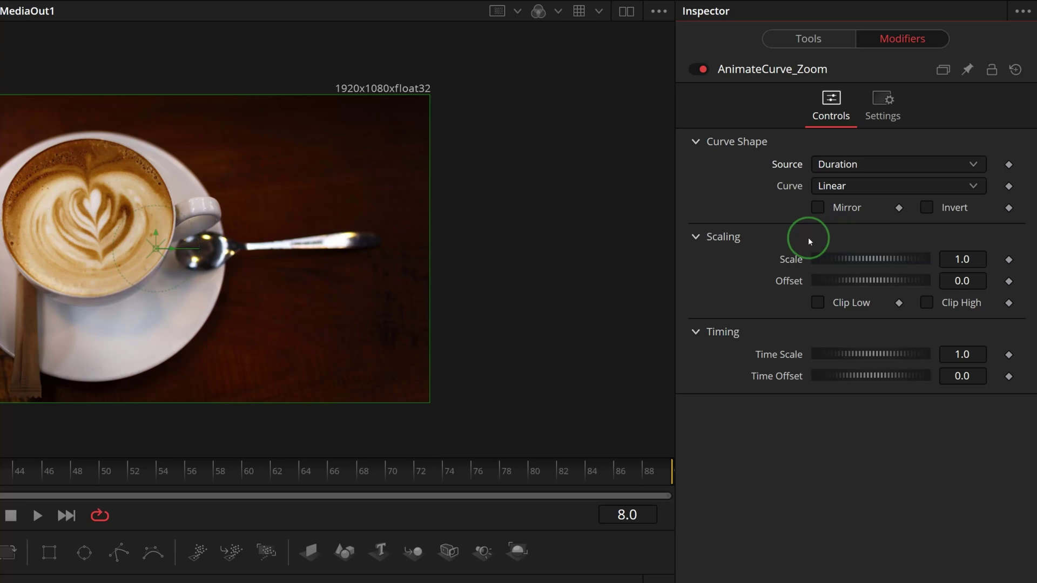
{"action": "left_click", "coordinate": [808, 38]}
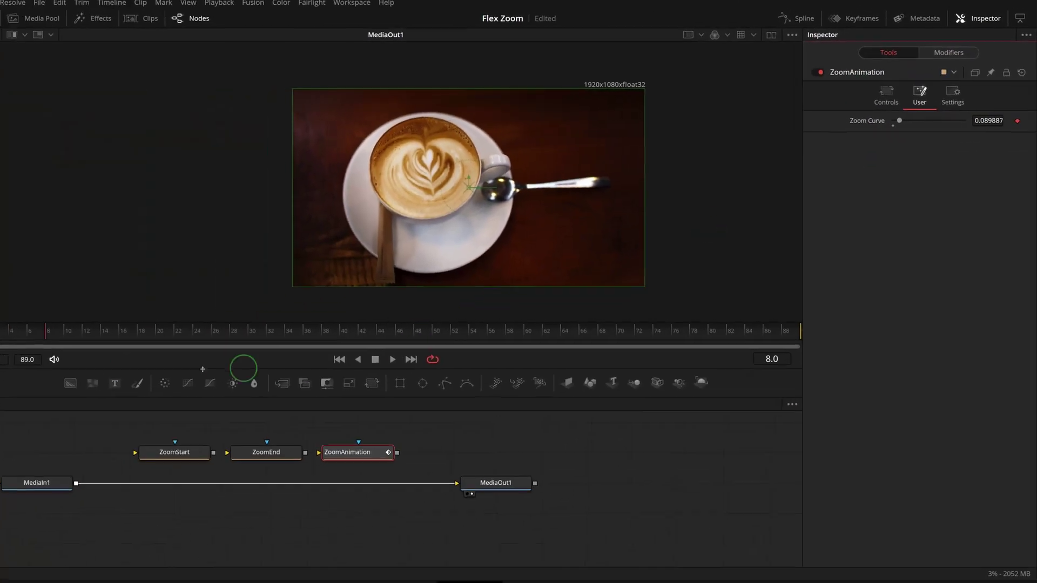
{"action": "left_click_drag", "start_coordinate": [10, 330], "coordinate": [80, 331]}
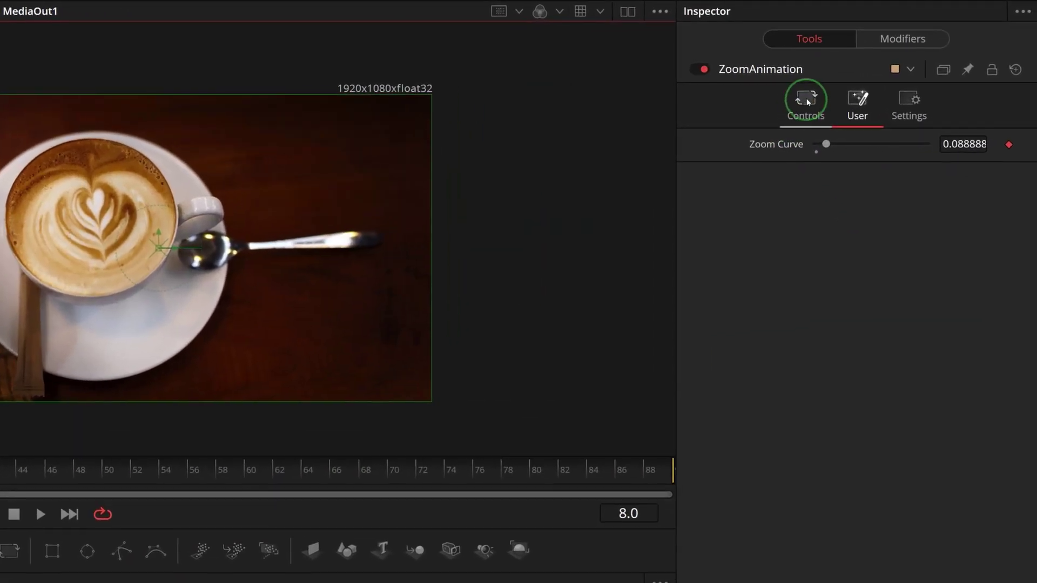
Add the expression ZoomCurve*(ZoomEnd.Size-ZoomStart.Size) + ZoomStart.Size to ZoomAnimation's Size.
{"action": "left_click", "coordinate": [891, 93]}
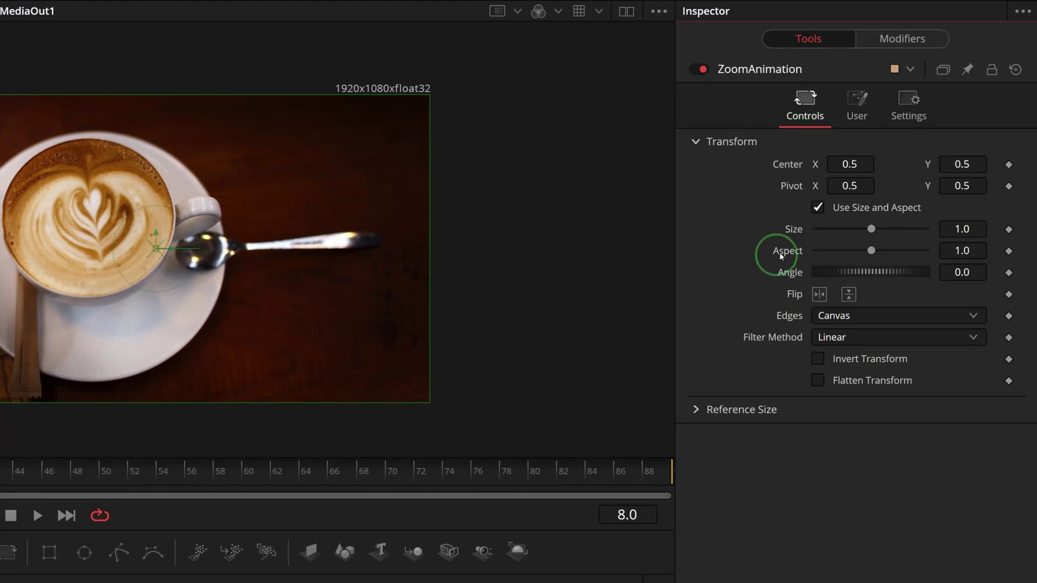
{"action": "right_click", "coordinate": [793, 231]}
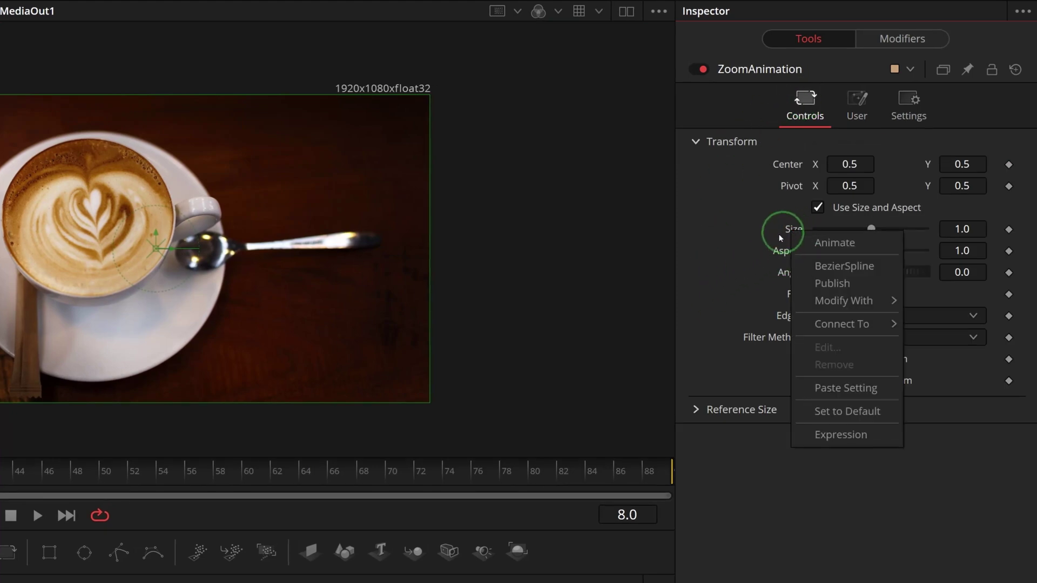
{"action": "left_click", "coordinate": [824, 424]}
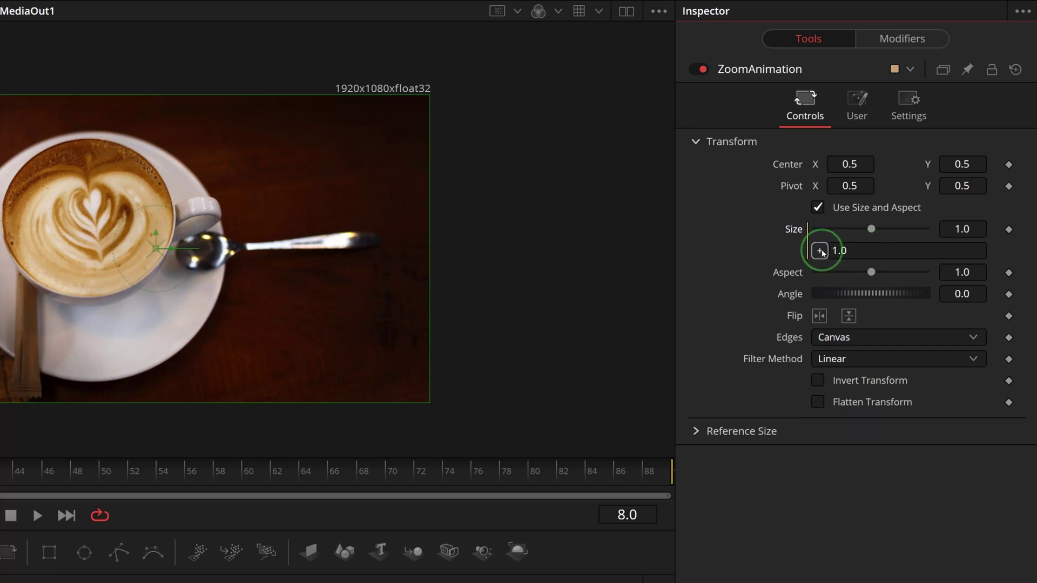
{"action": "left_click_drag", "start_coordinate": [820, 251], "coordinate": [789, 151]}
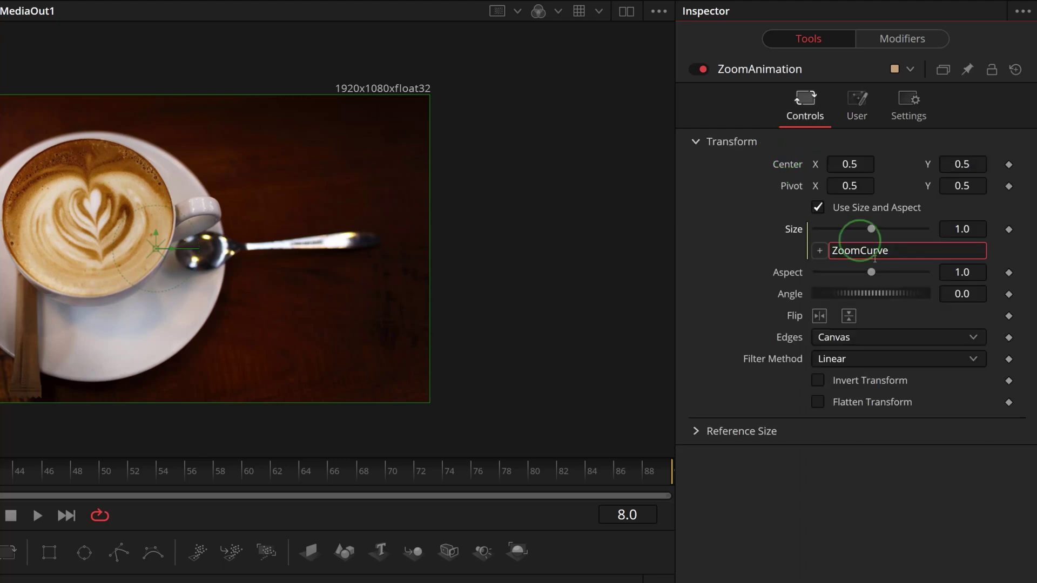
{"action": "type", "text": "*("}
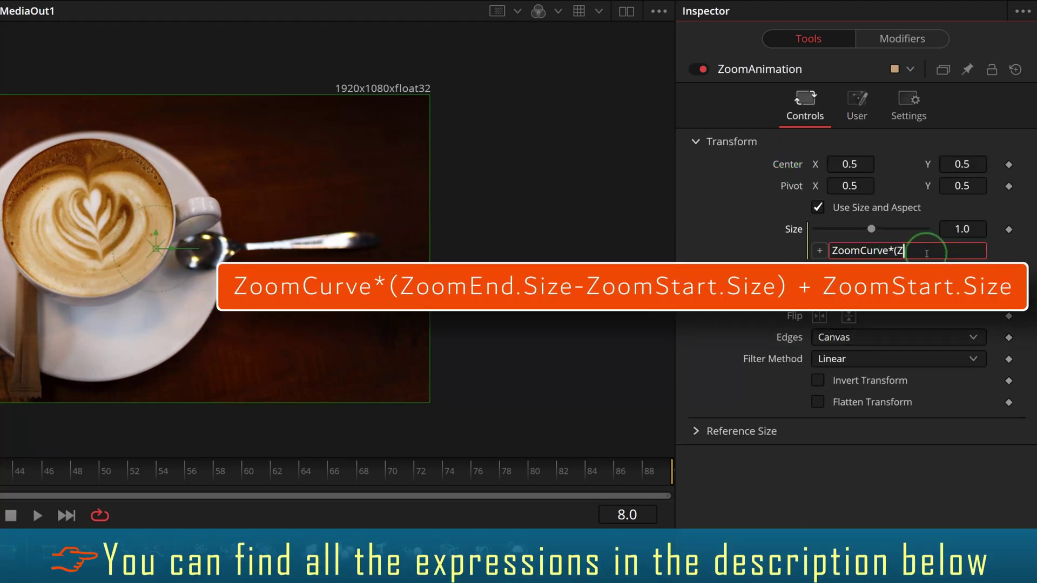
{"action": "type", "text": "ZoomEnd.Size-"}
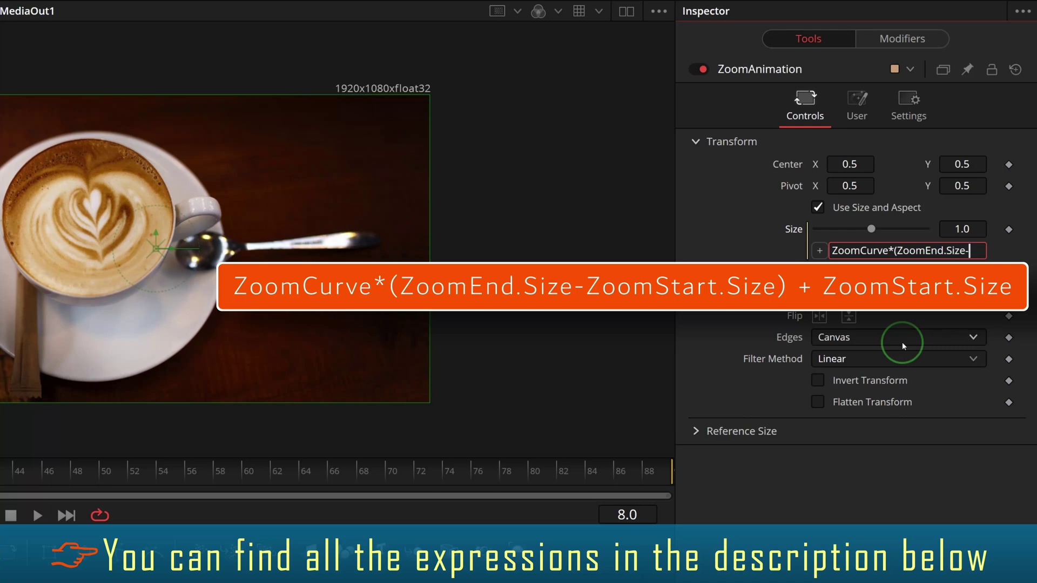
{"action": "type", "text": "ZoomStart"}
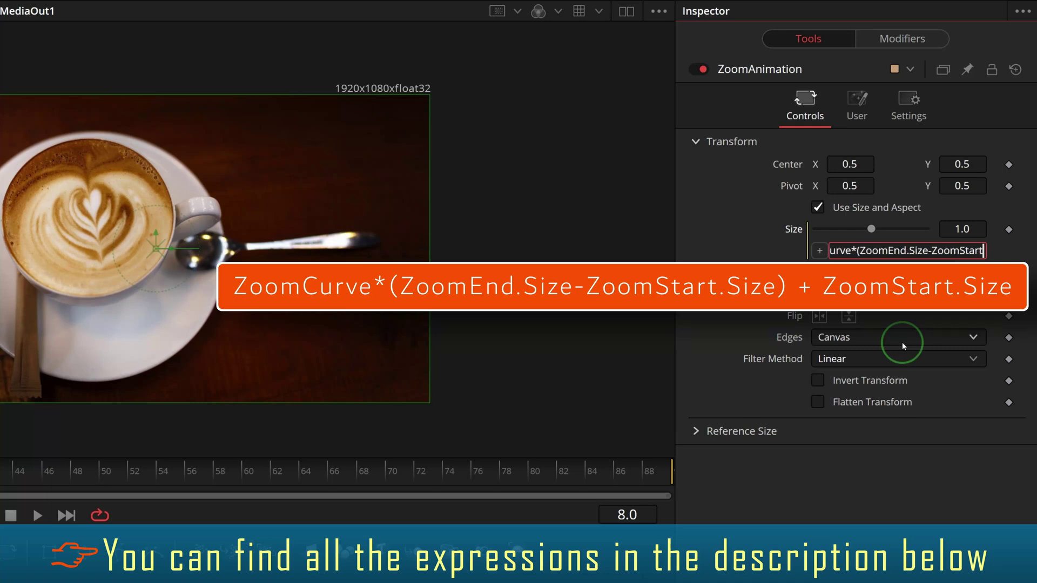
{"action": "type", "text": ".Size) "}
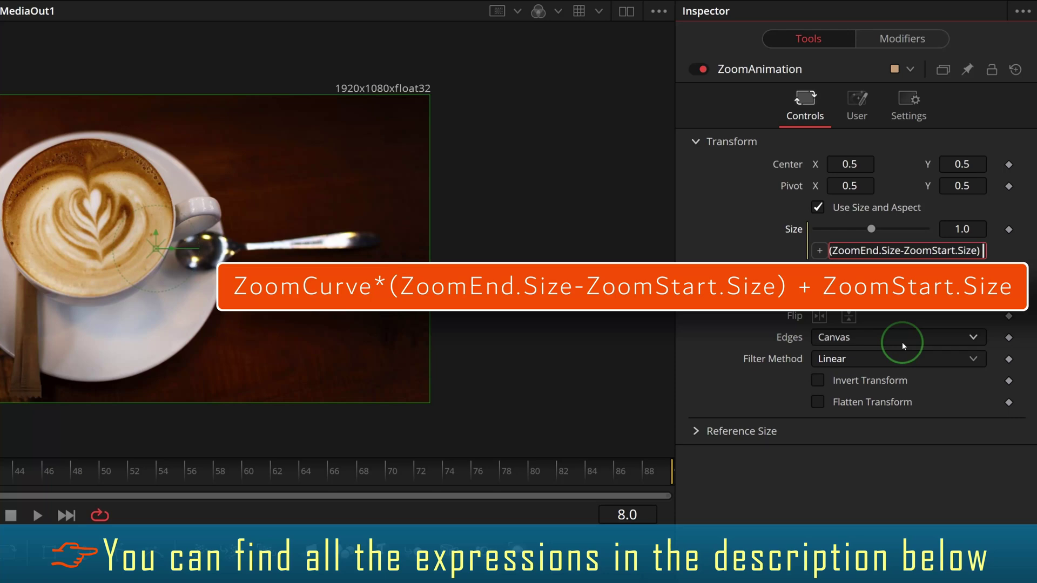
{"action": "type", "text": "+ ZoomStart.Size"}
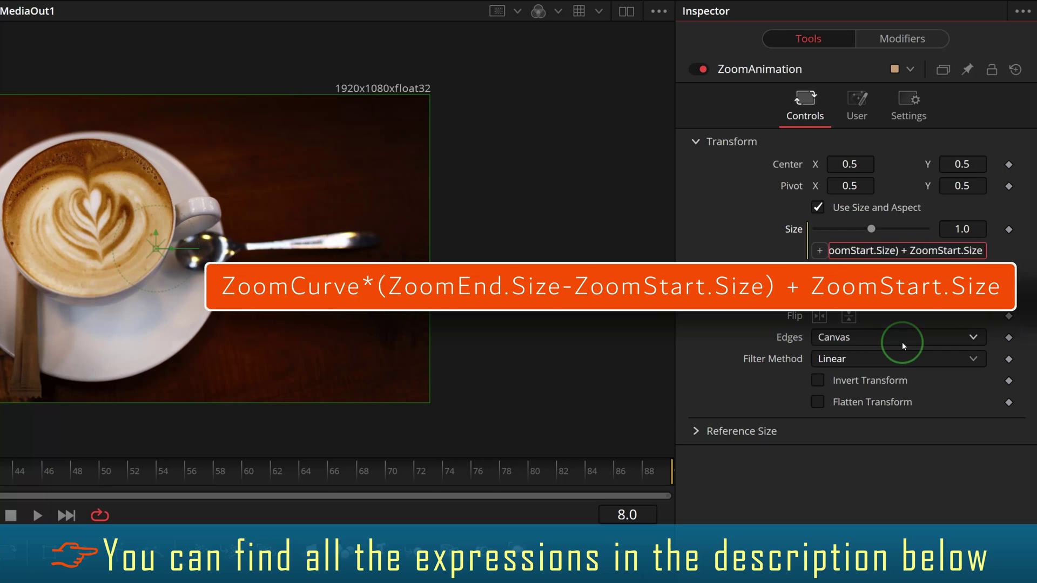
{"action": "key", "text": "Return"}
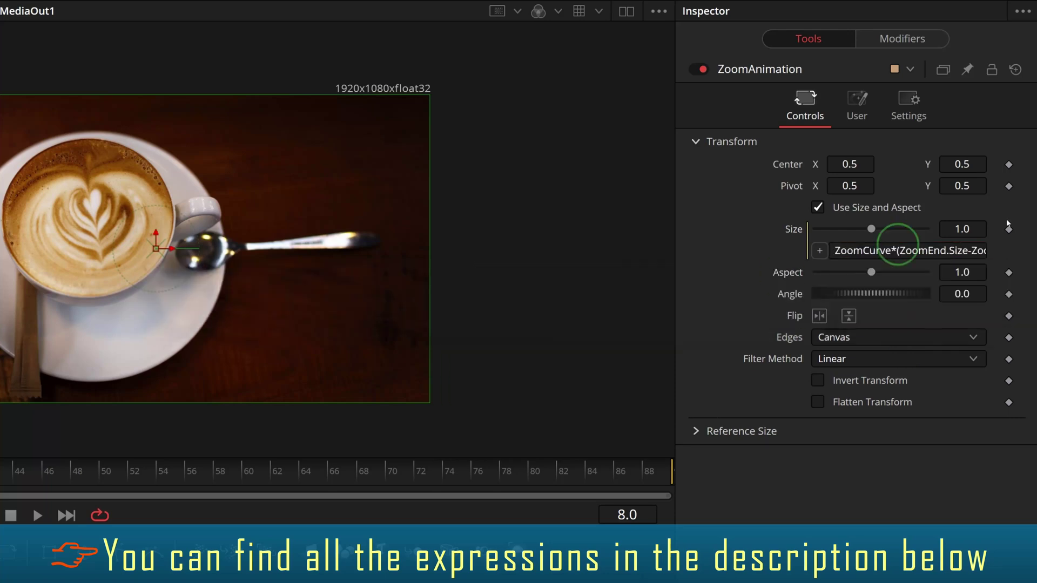
Set ZoomAnimation's Center expression to the Notepad text Point(ZoomCurve*(ZoomEnd.Center.X-ZoomStart.Center.X) + ZoomStart.Center.X, ZoomCurve*(ZoomEnd.Center.Y-ZoomStart.Center.Y) + ZoomStart.Center.Y).
{"action": "right_click", "coordinate": [805, 166]}
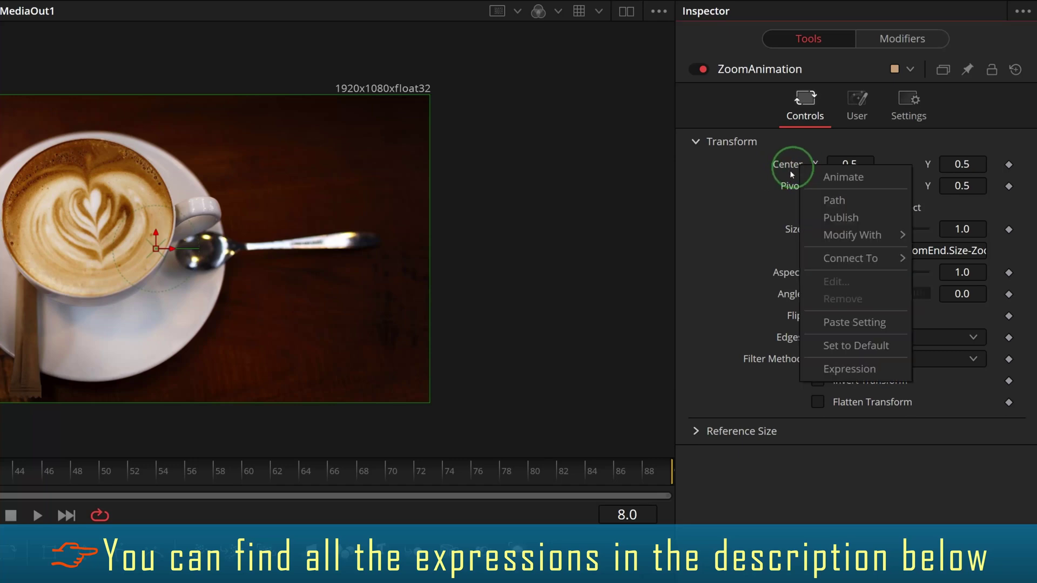
{"action": "left_click", "coordinate": [841, 370]}
{"action": "double_click", "coordinate": [843, 185]}
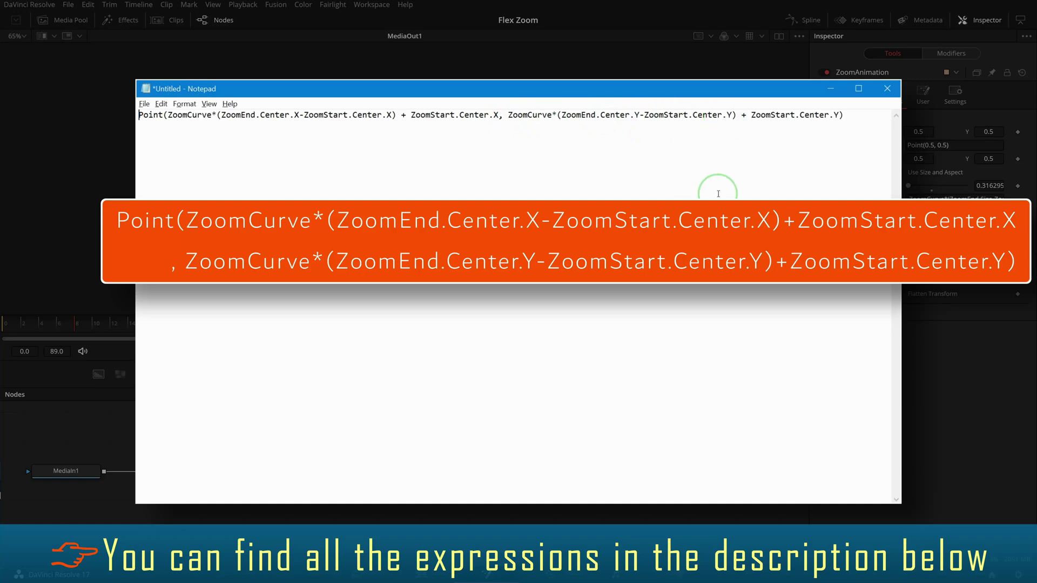
{"action": "key", "text": "ctrl+a"}
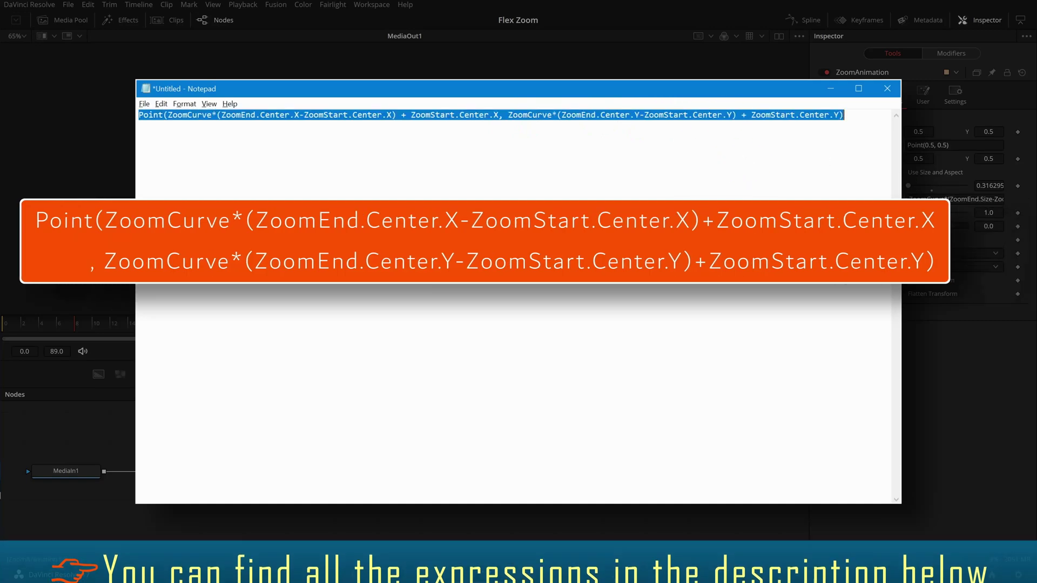
{"action": "left_click", "coordinate": [1009, 164]}
{"action": "key", "text": "ctrl+v"}
{"action": "key", "text": "Return"}
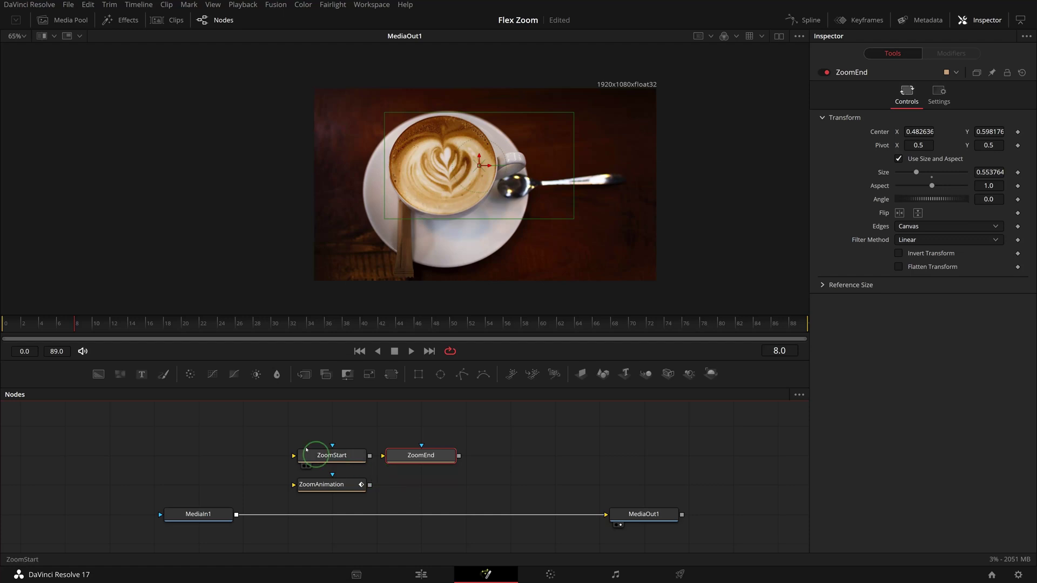
Add a Background node with alpha 0 as ZoomAnimation's input and merge ZoomAnimation's output over MediaIn1.
{"action": "left_click_drag", "start_coordinate": [96, 374], "coordinate": [192, 483]}
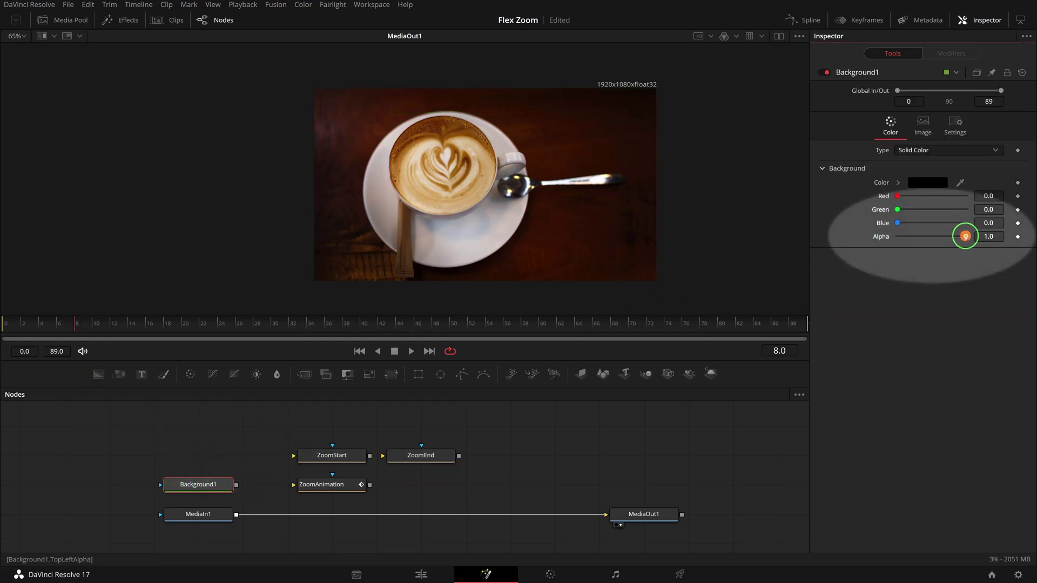
{"action": "left_click_drag", "start_coordinate": [965, 236], "coordinate": [890, 237]}
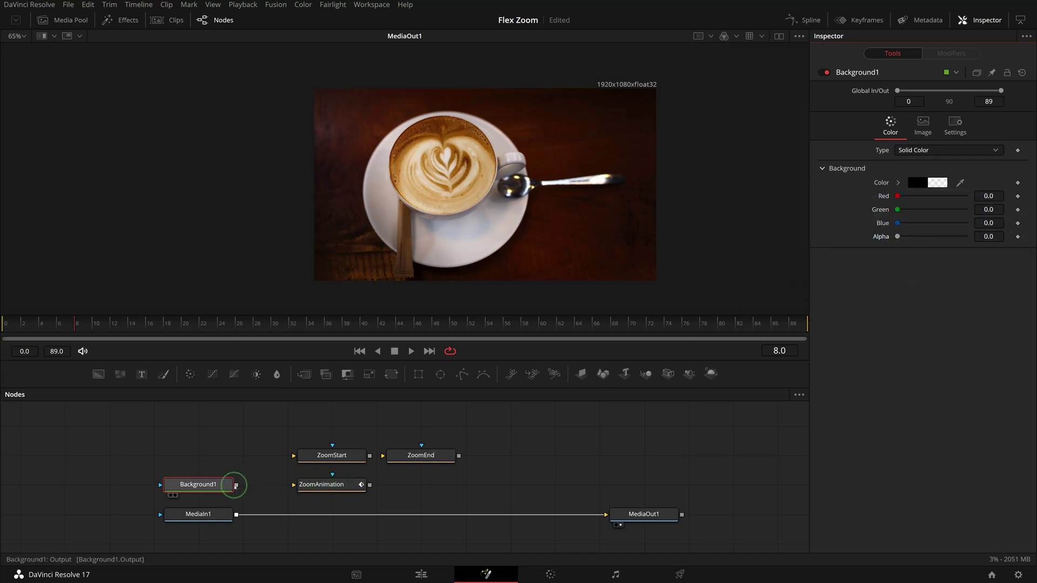
{"action": "left_click_drag", "start_coordinate": [236, 485], "coordinate": [307, 485]}
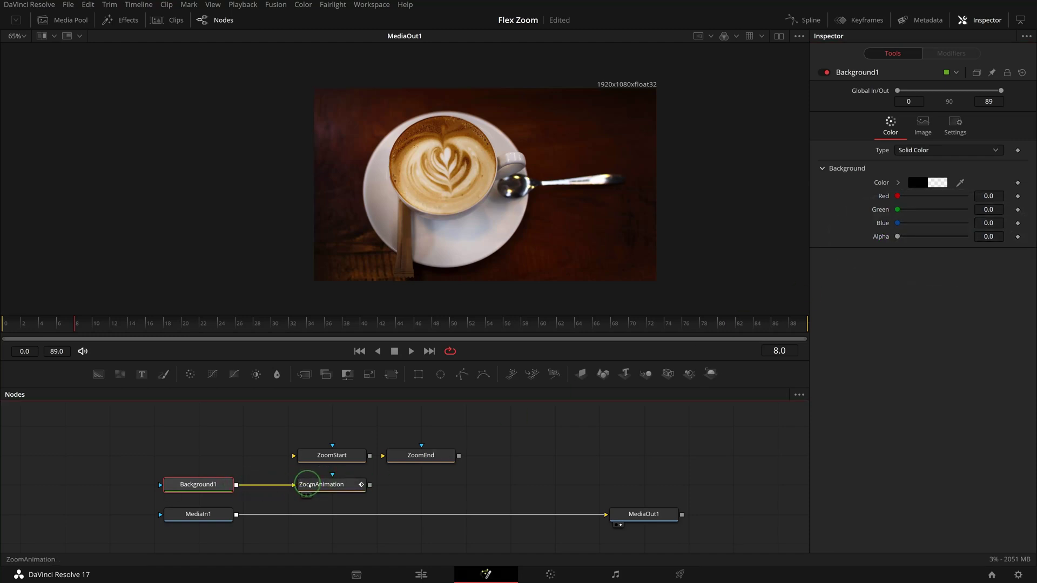
{"action": "left_click_drag", "start_coordinate": [370, 487], "coordinate": [238, 516]}
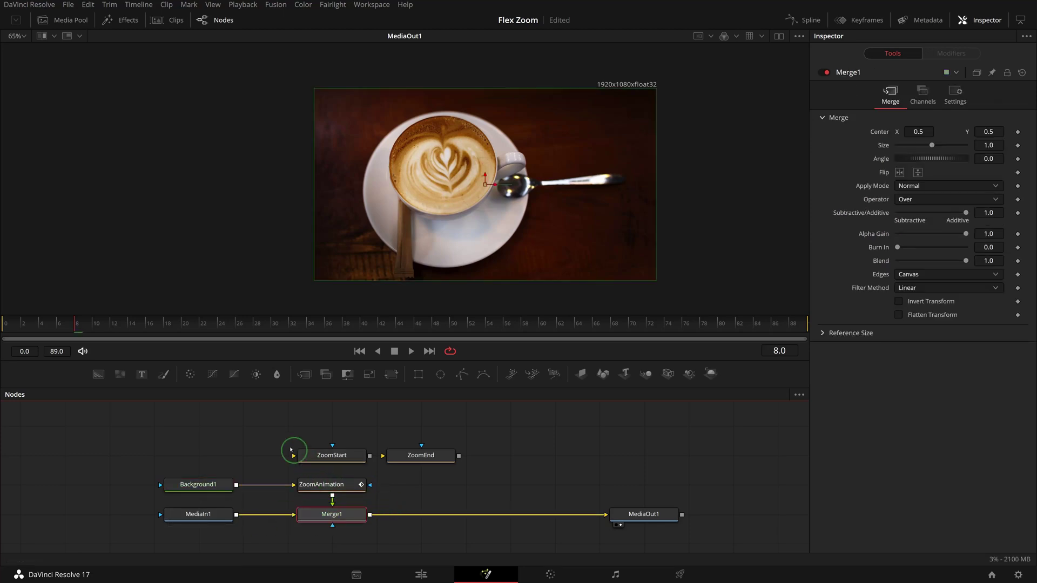
Select ZoomStart, ZoomEnd and ZoomAnimation together and scrub through the timeline to check how the ZoomAnimation frame moves between the other two.
{"action": "left_click_drag", "start_coordinate": [274, 427], "coordinate": [498, 495]}
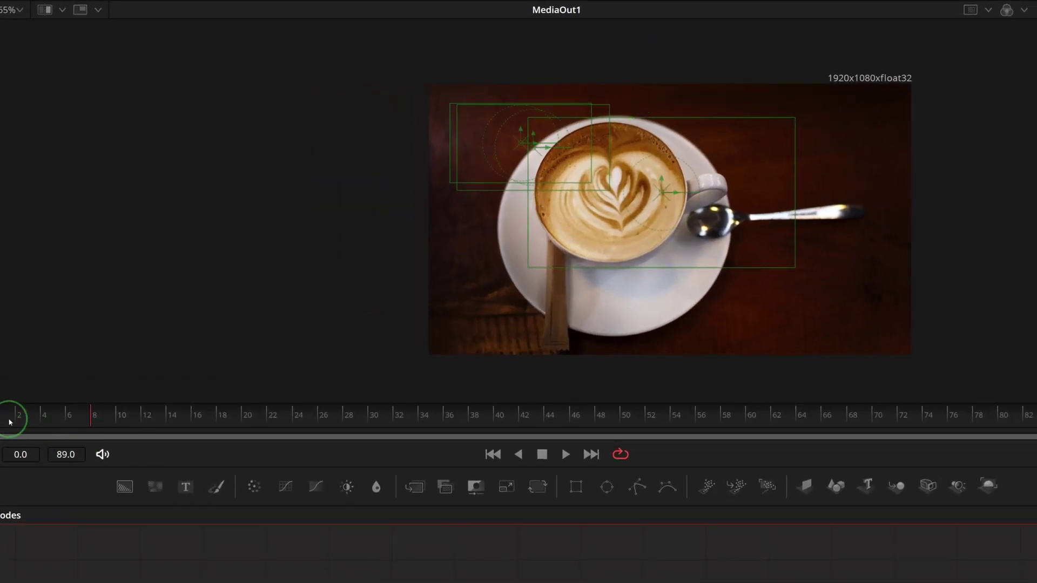
{"action": "left_click_drag", "start_coordinate": [9, 421], "coordinate": [328, 441]}
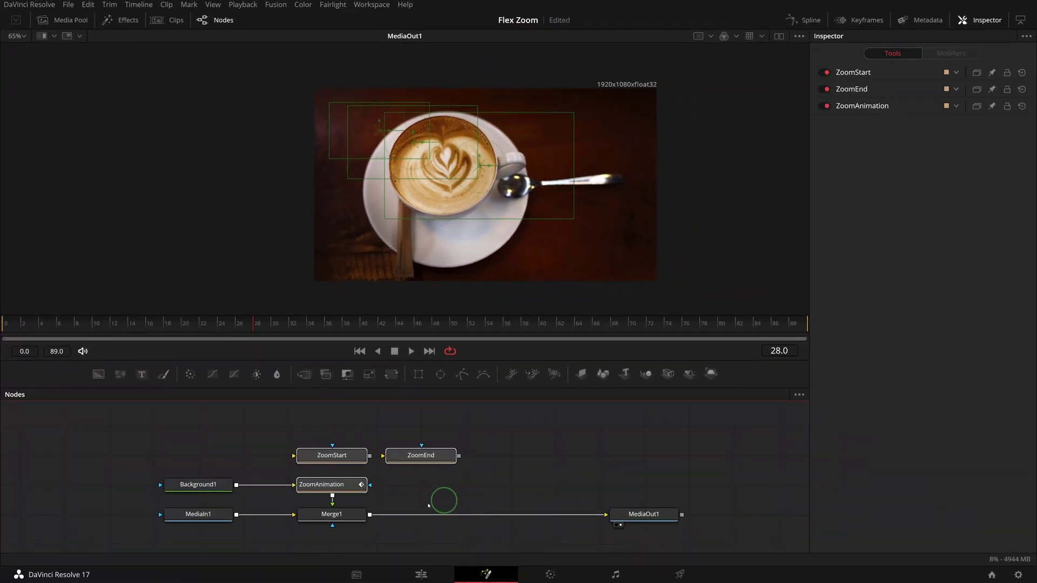
Insert a Transform node between Merge1 and MediaOut1 and rename it TransformZoom.
{"action": "left_click", "coordinate": [347, 515]}
{"action": "left_click", "coordinate": [341, 518]}
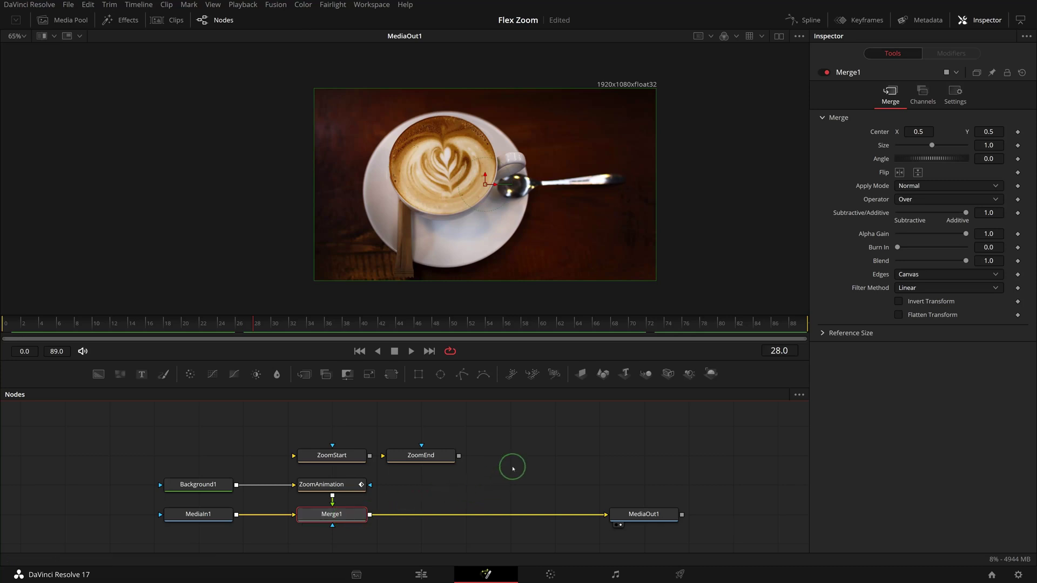
{"action": "left_click", "coordinate": [392, 375]}
{"action": "left_click", "coordinate": [434, 512]}
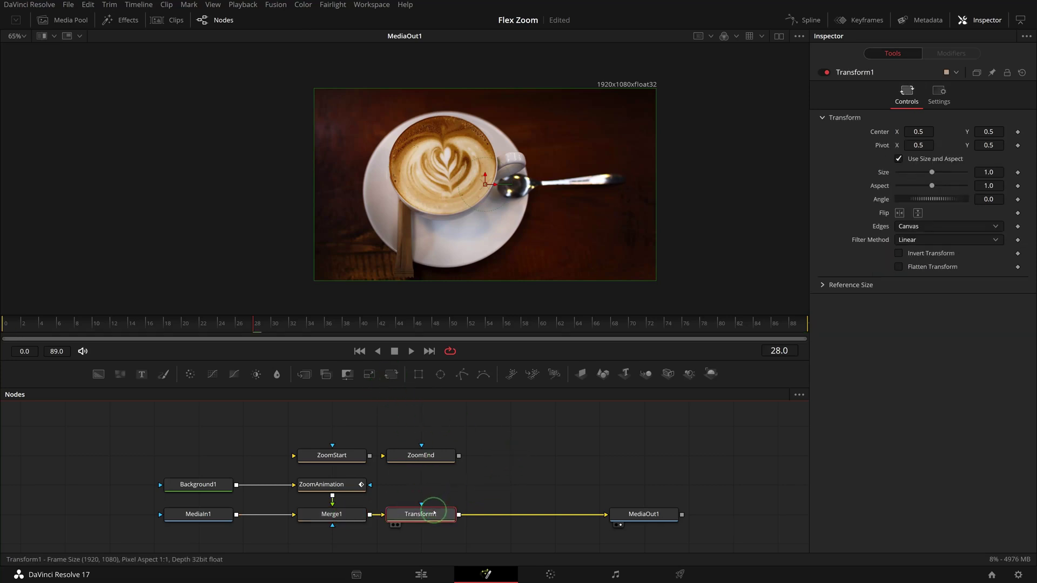
{"action": "key", "text": "F2"}
{"action": "key", "text": "BackSpace"}
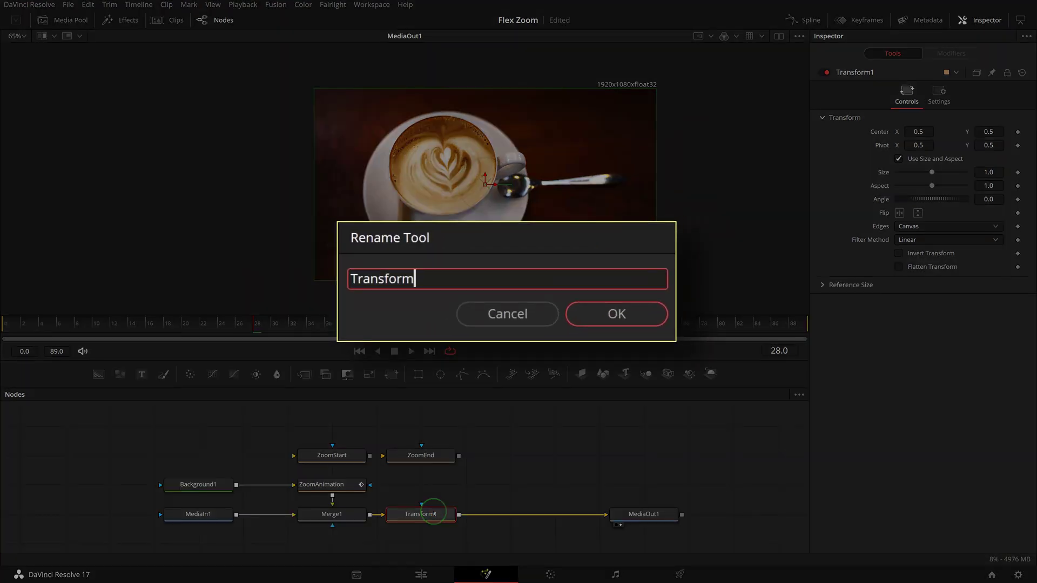
{"action": "key", "text": "Return"}
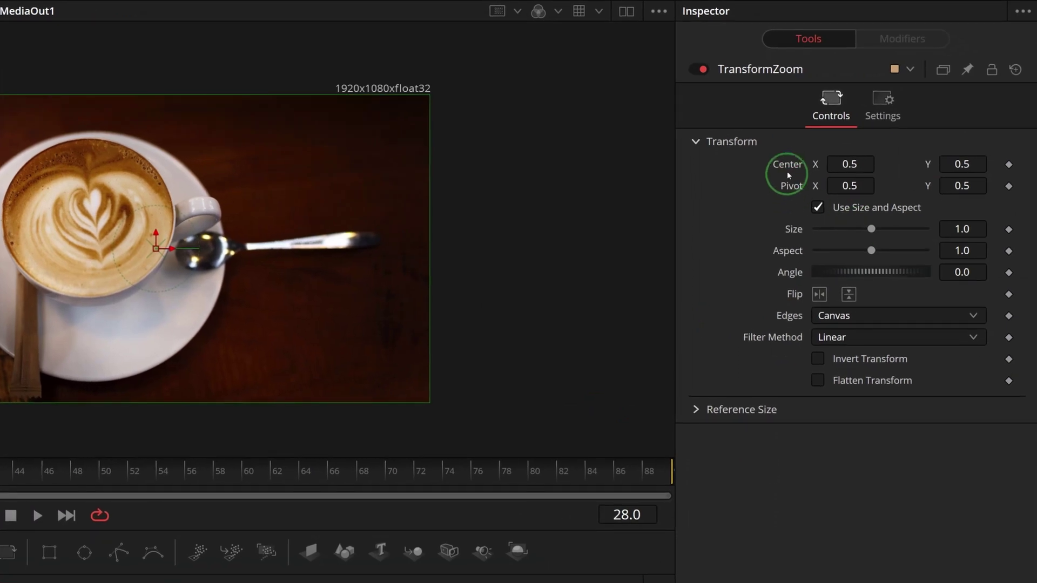
Add the expression Point(1-ZoomAnimation.Center.X, 1-ZoomAnimation.Center.Y) to TransformZoom's Center.
{"action": "right_click", "coordinate": [784, 165]}
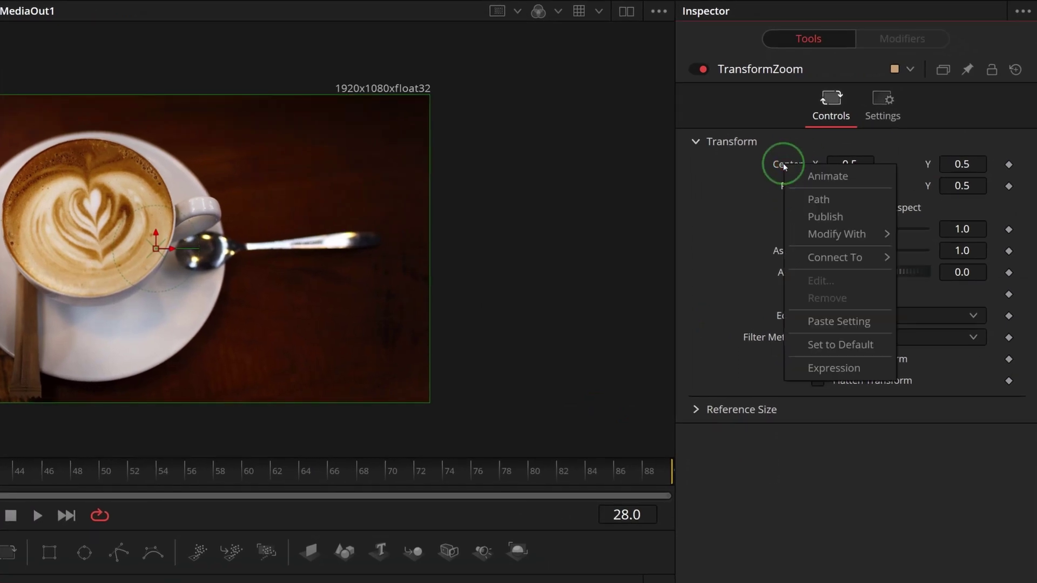
{"action": "left_click", "coordinate": [837, 365]}
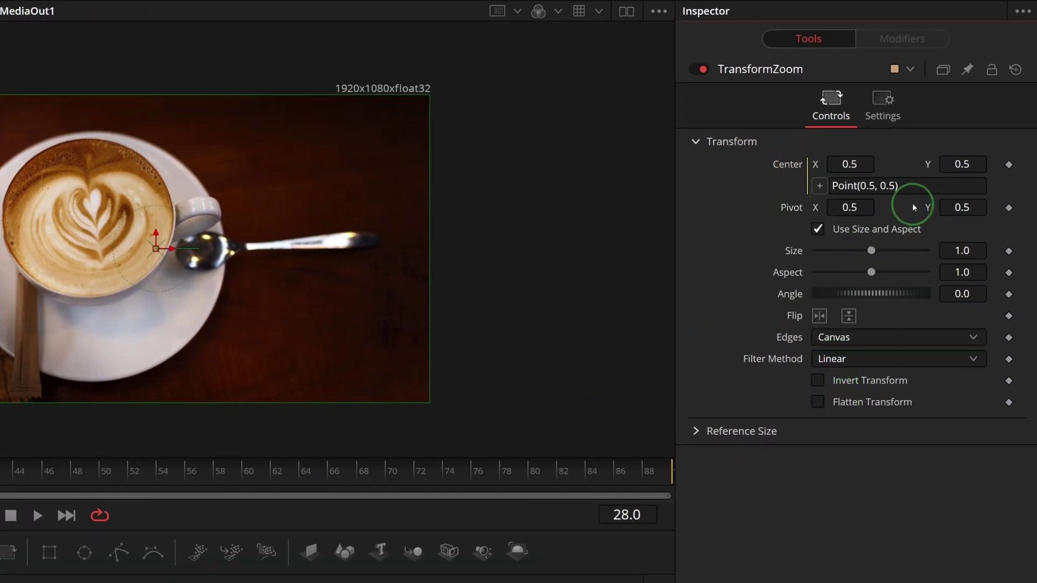
{"action": "left_click", "coordinate": [903, 184]}
{"action": "left_click", "coordinate": [961, 185]}
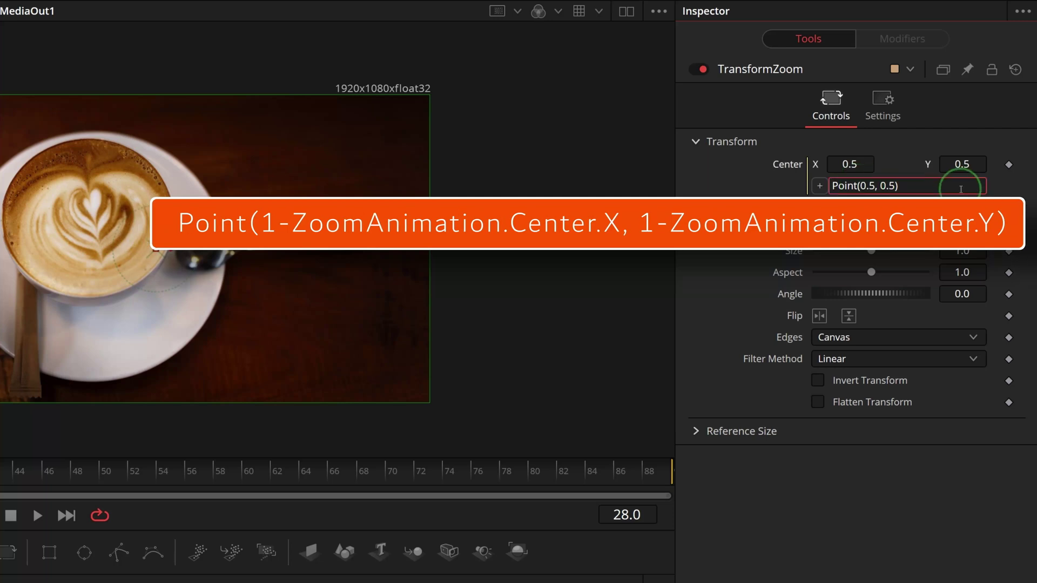
{"action": "key", "text": "ctrl+a"}
{"action": "type", "text": "Point(1-ZoomAnimation.Center.X, 1-ZoomAnimation.Center.Y)"}
{"action": "key", "text": "Return"}
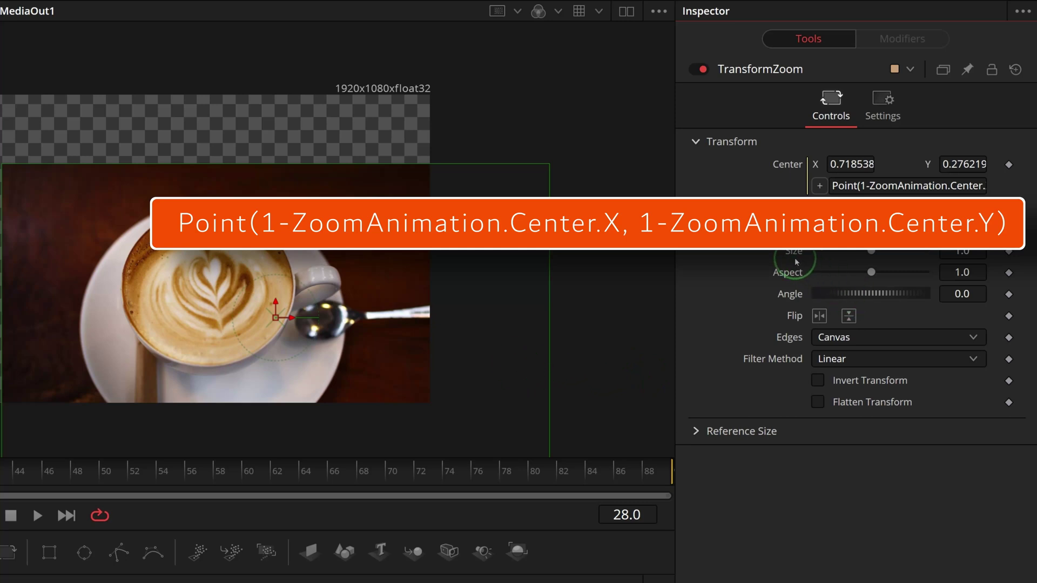
Add the expression 1/max(ZoomAnimation.Size,0.001) to TransformZoom's Size.
{"action": "left_click", "coordinate": [964, 250]}
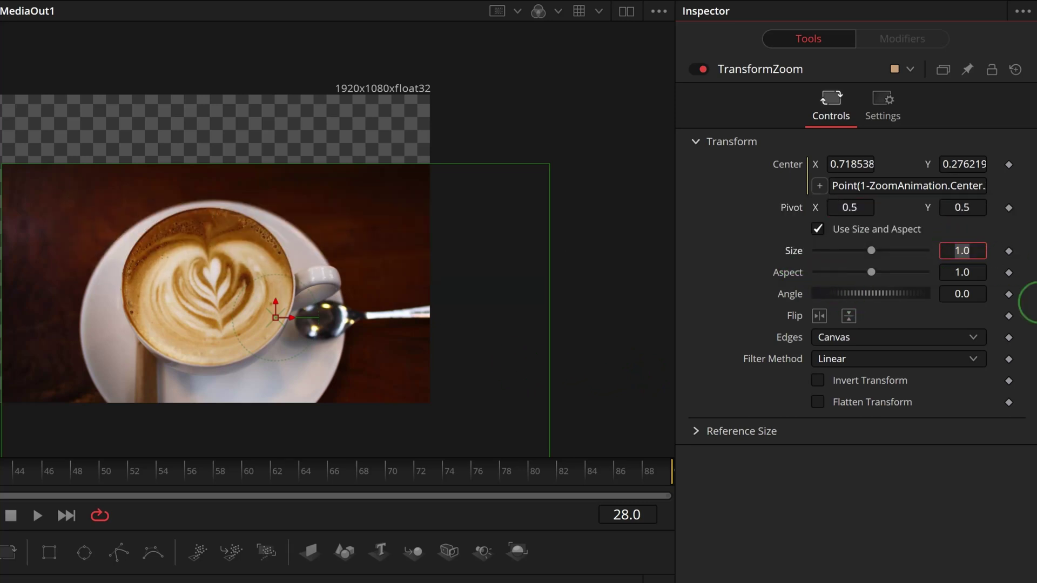
{"action": "type", "text": "="}
{"action": "key", "text": "Return"}
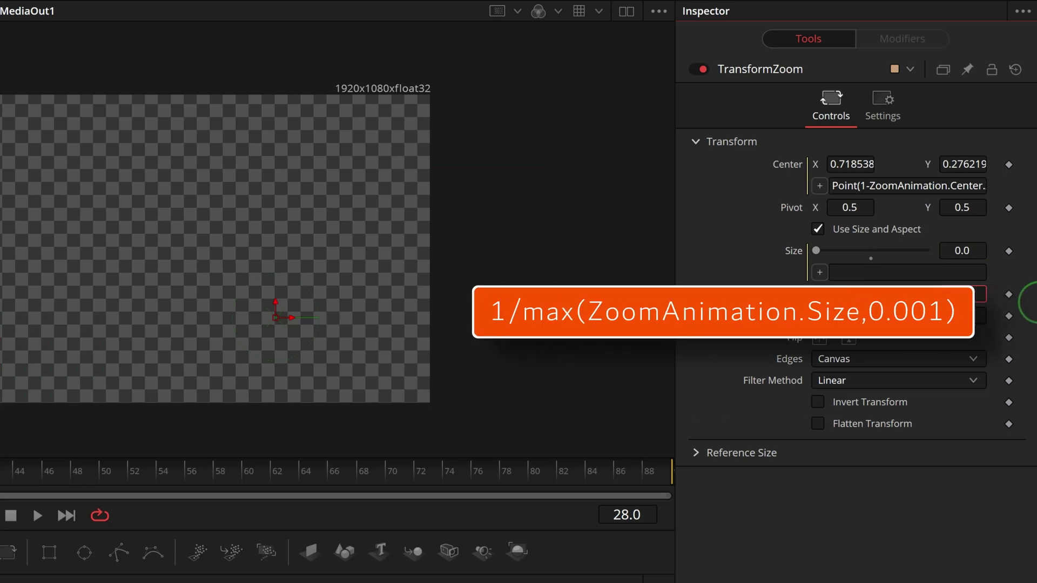
{"action": "left_click", "coordinate": [912, 273]}
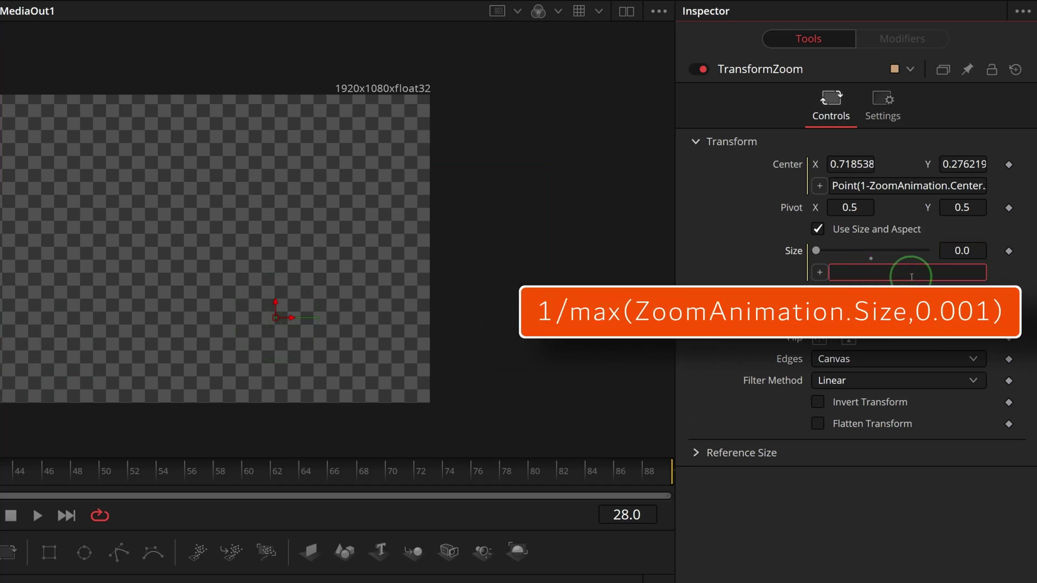
{"action": "type", "text": "1/max(ZoomAnimation.Size,0.001)"}
{"action": "key", "text": "Return"}
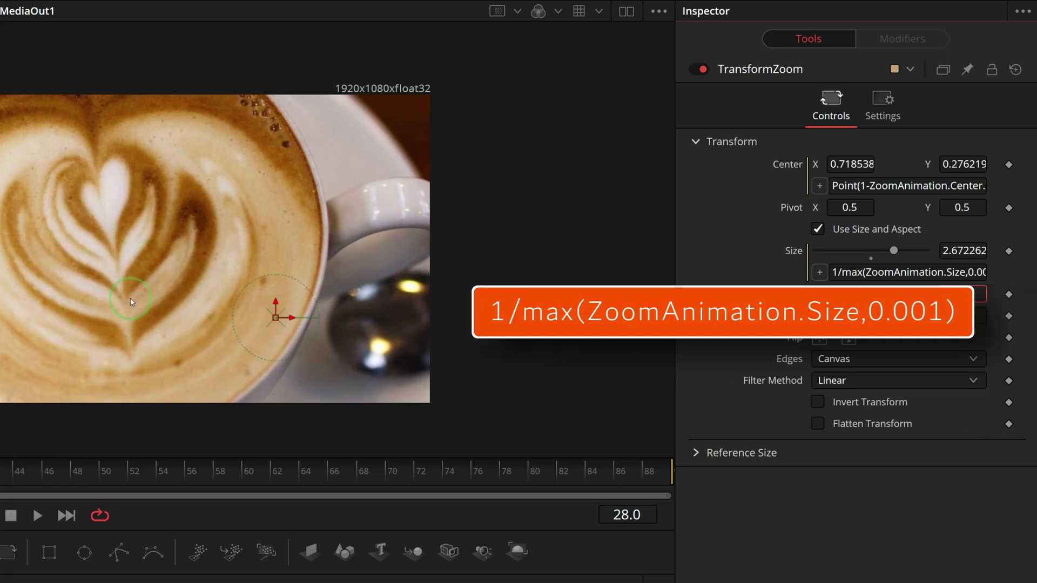
Add an expression to TransformZoom's Pivot and link it to ZoomAnimation.Center.
{"action": "left_click", "coordinate": [849, 208]}
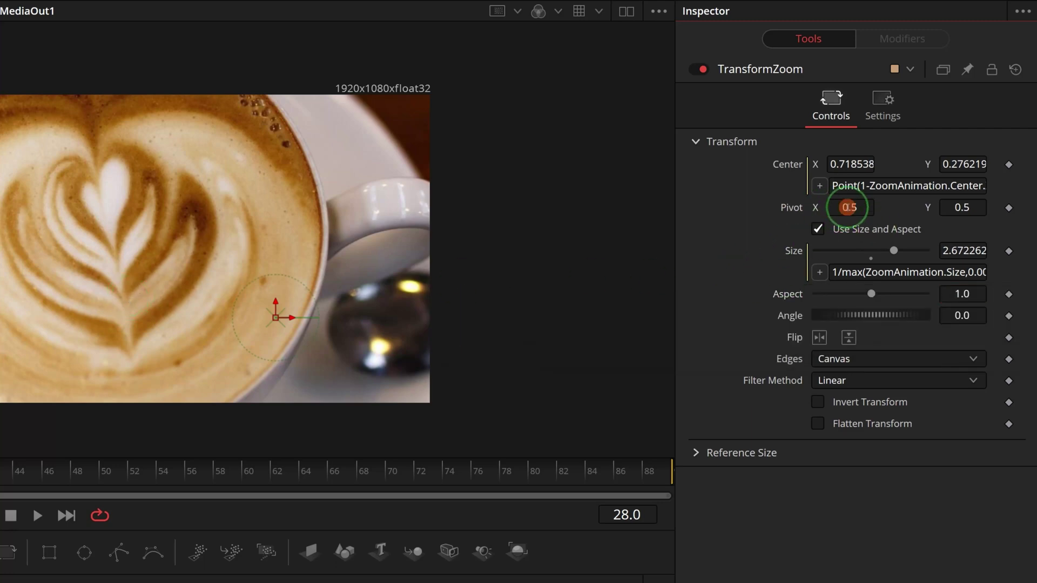
{"action": "type", "text": "="}
{"action": "key", "text": "Tab"}
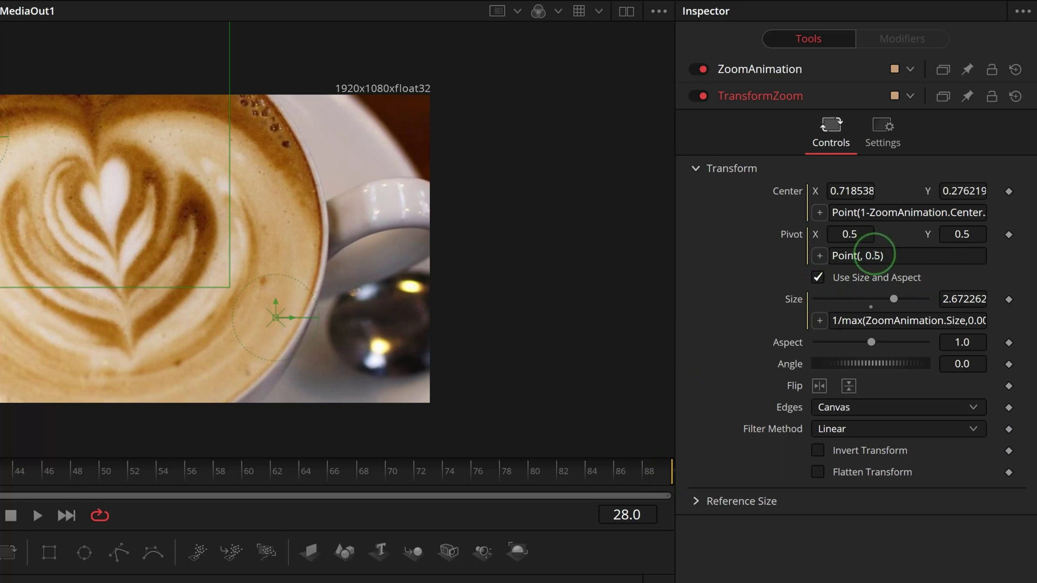
{"action": "left_click_drag", "start_coordinate": [820, 255], "coordinate": [786, 165]}
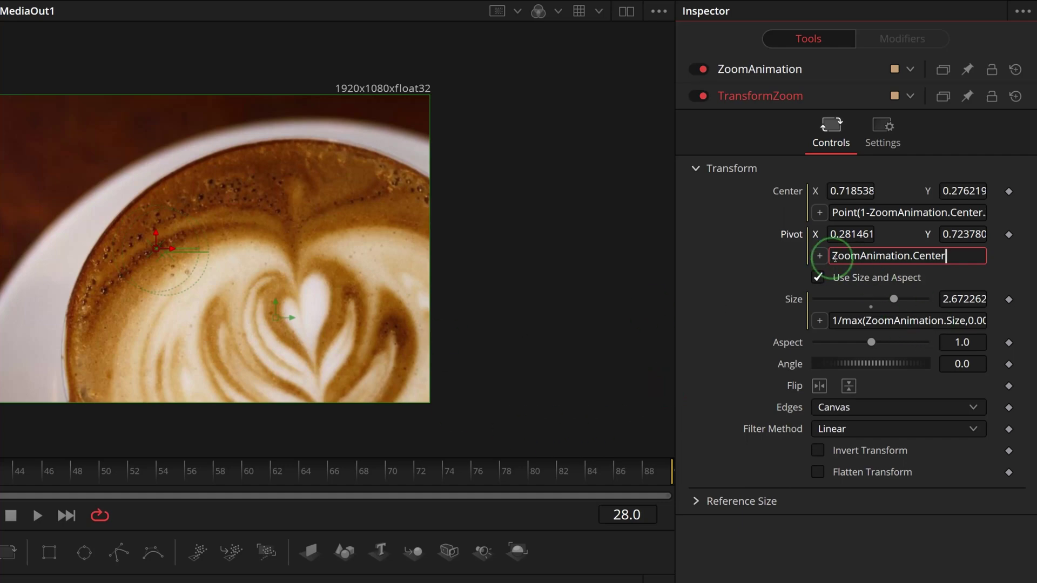
Split the display into two viewers and load MediaIn1 into the empty one beside MediaOut1.
{"action": "left_click", "coordinate": [946, 256]}
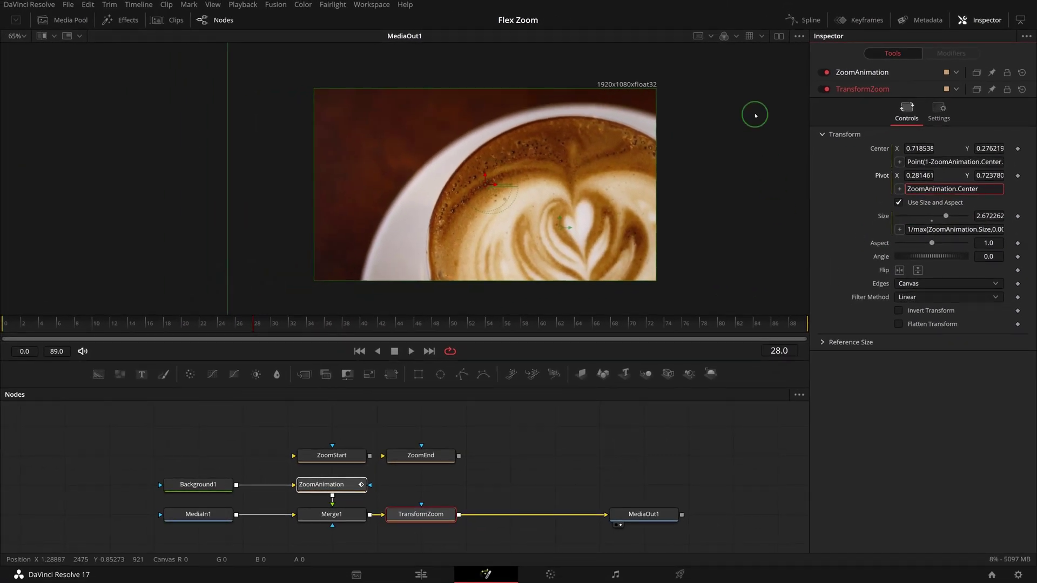
{"action": "left_click", "coordinate": [778, 36]}
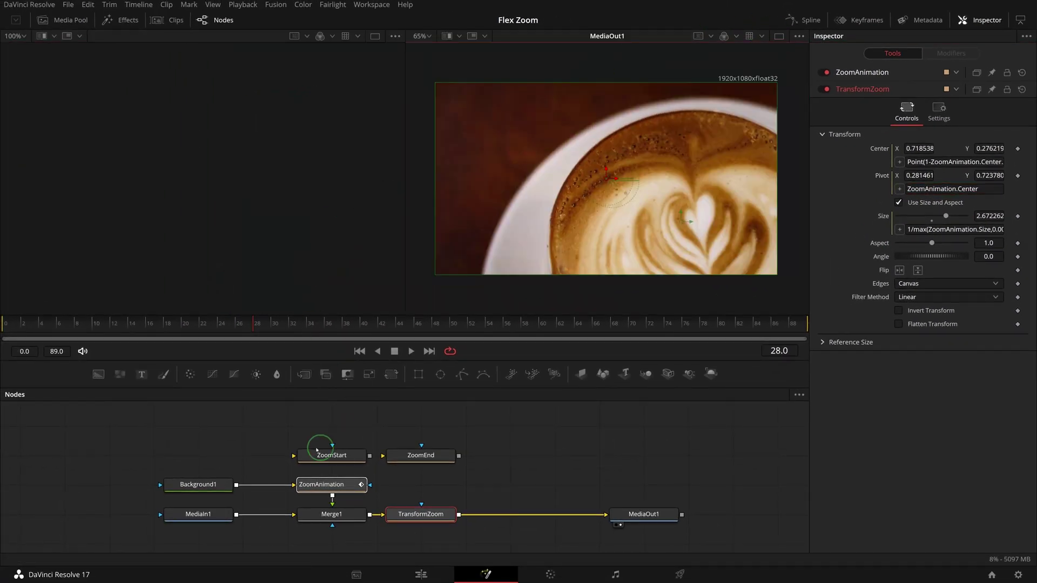
{"action": "left_click_drag", "start_coordinate": [211, 511], "coordinate": [218, 211]}
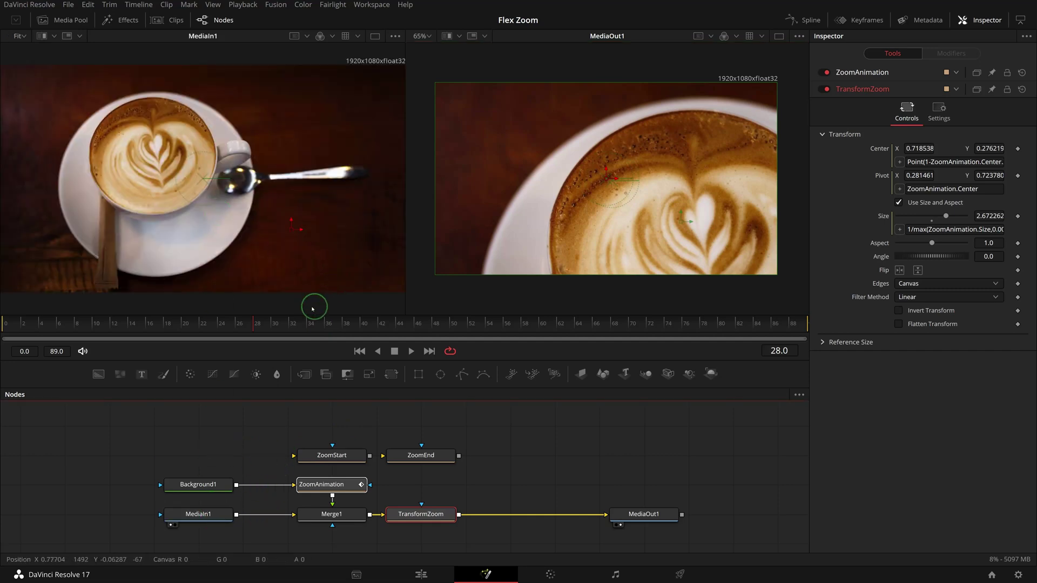
Show the ZoomStart and ZoomEnd frames over both views and play the zoom animation from frame 0.
{"action": "left_click_drag", "start_coordinate": [307, 426], "coordinate": [481, 471]}
{"action": "left_click", "coordinate": [80, 331]}
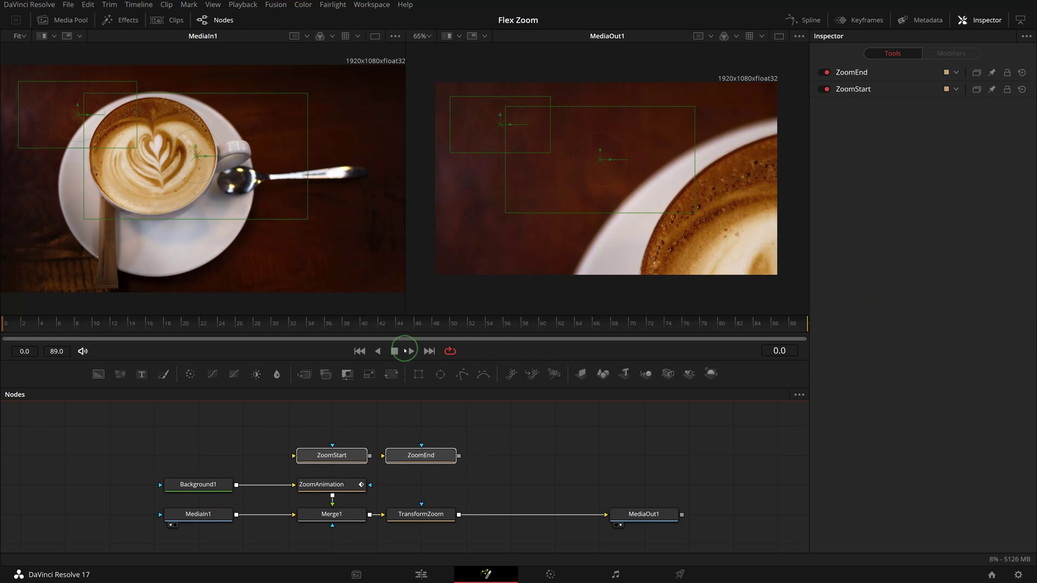
{"action": "left_click", "coordinate": [410, 351]}
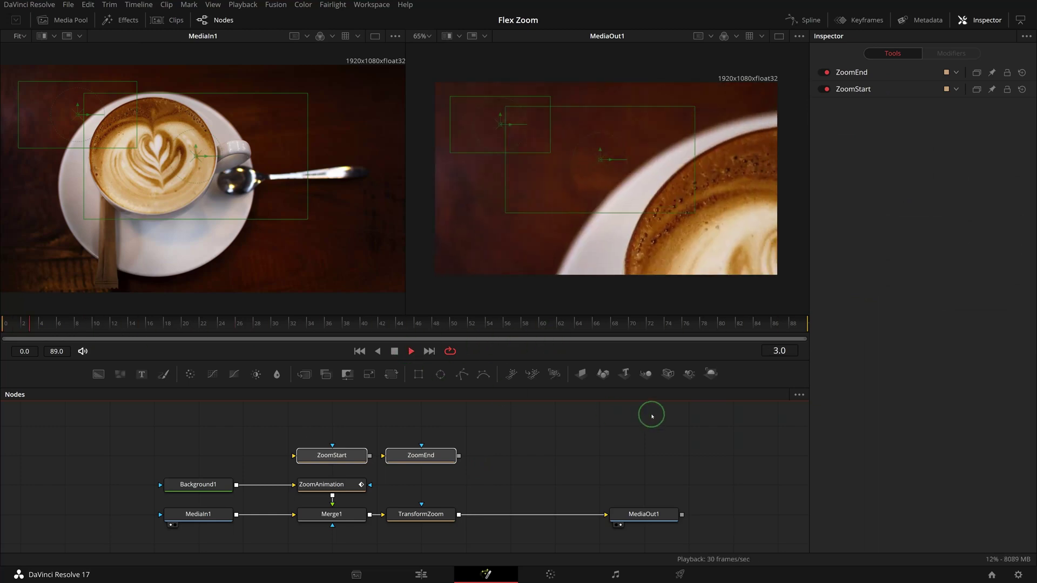
{"action": "key", "text": "space"}
Lower the ZoomStart frame along the saucer's left edge, and shrink the ZoomEnd frame and move it over the spoon.
{"action": "left_click", "coordinate": [789, 328]}
{"action": "left_click_drag", "start_coordinate": [195, 156], "coordinate": [234, 170]}
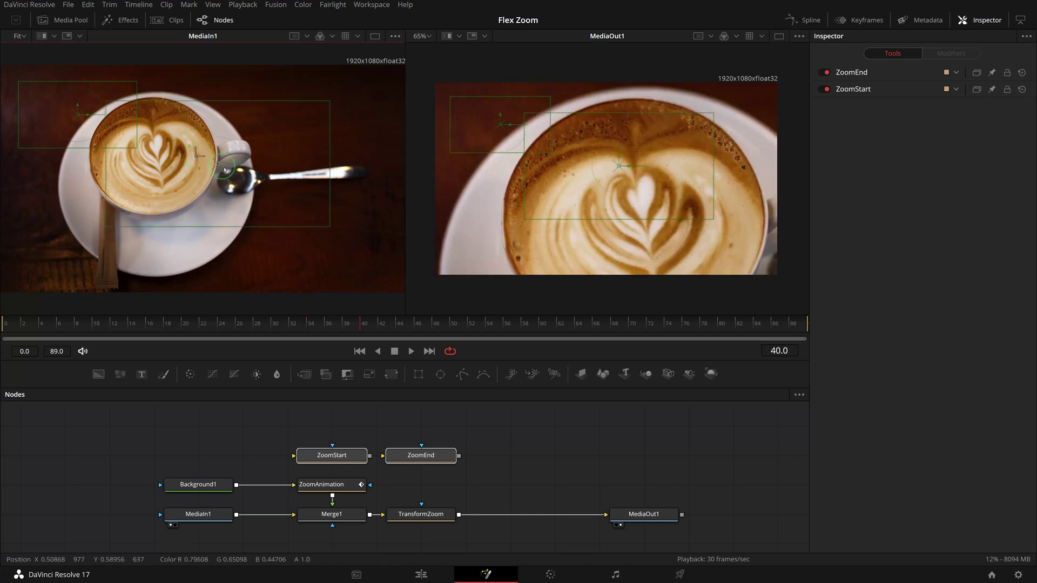
{"action": "left_click_drag", "start_coordinate": [234, 170], "coordinate": [272, 183]}
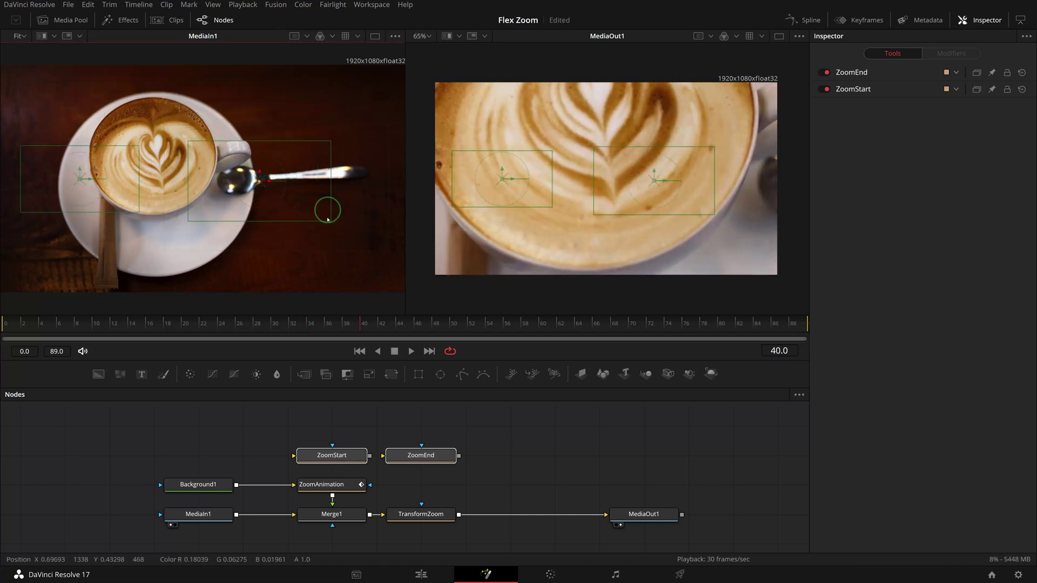
Select TransformZoom and play back the zoom with the repositioned start and end frames.
{"action": "left_click", "coordinate": [435, 510]}
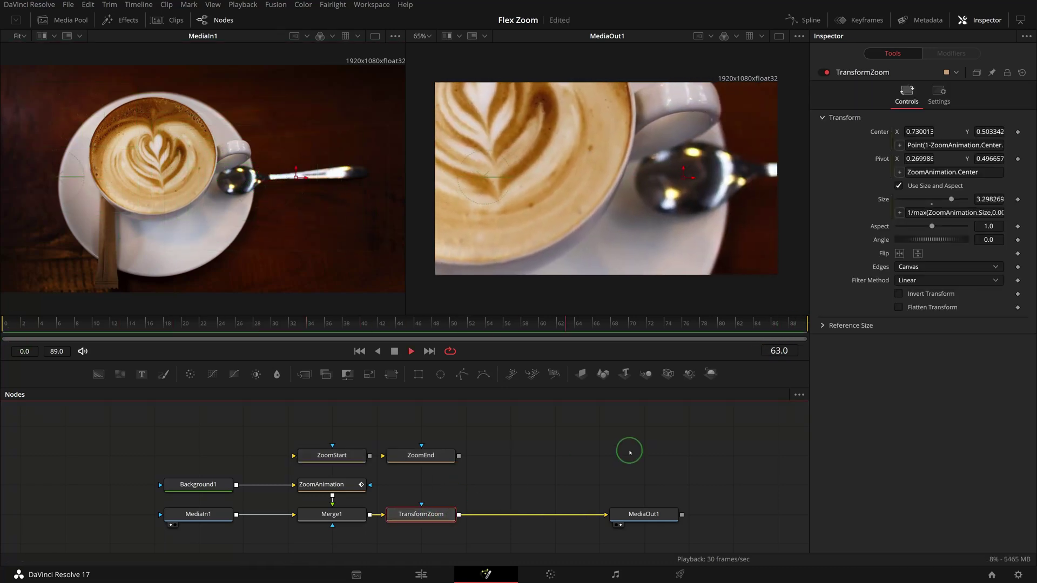
{"action": "key", "text": "space"}
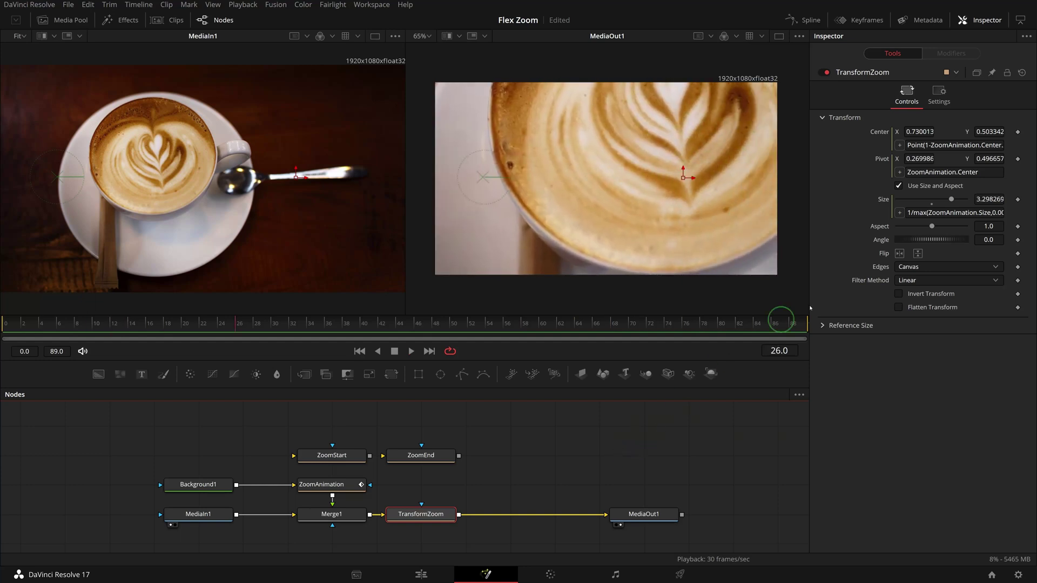
{"action": "left_click", "coordinate": [799, 316]}
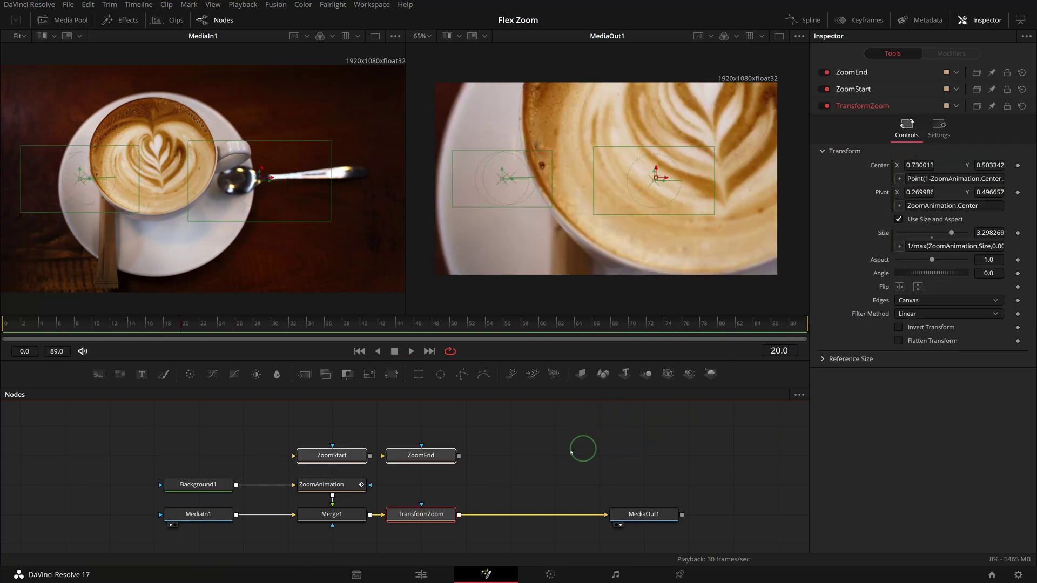
Add a checkbox control named Edit Mode to the User page of ZoomAnimation.
{"action": "left_click", "coordinate": [498, 456]}
{"action": "left_click", "coordinate": [335, 484]}
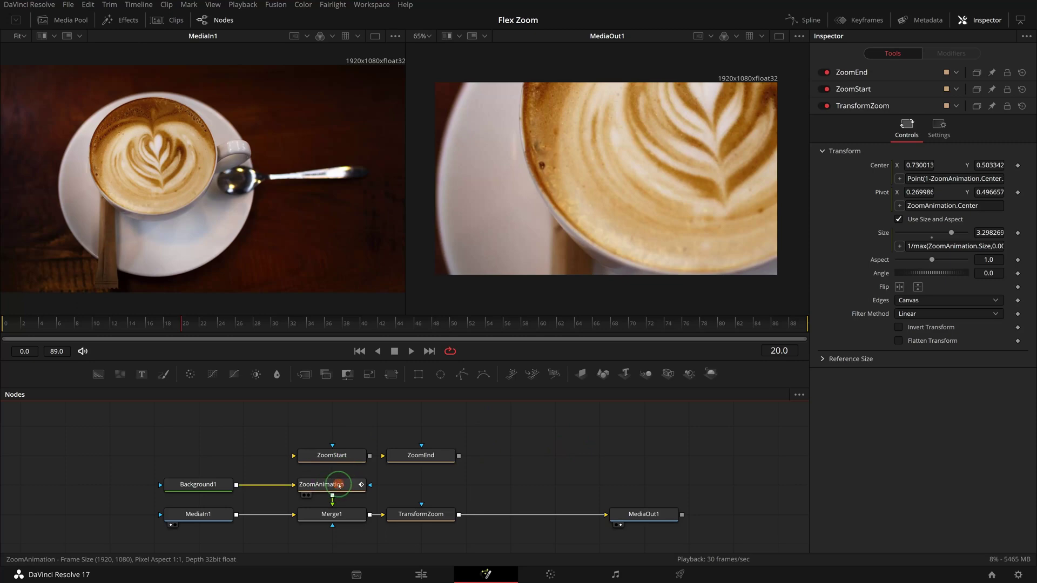
{"action": "right_click", "coordinate": [339, 484]}
{"action": "left_click", "coordinate": [376, 371]}
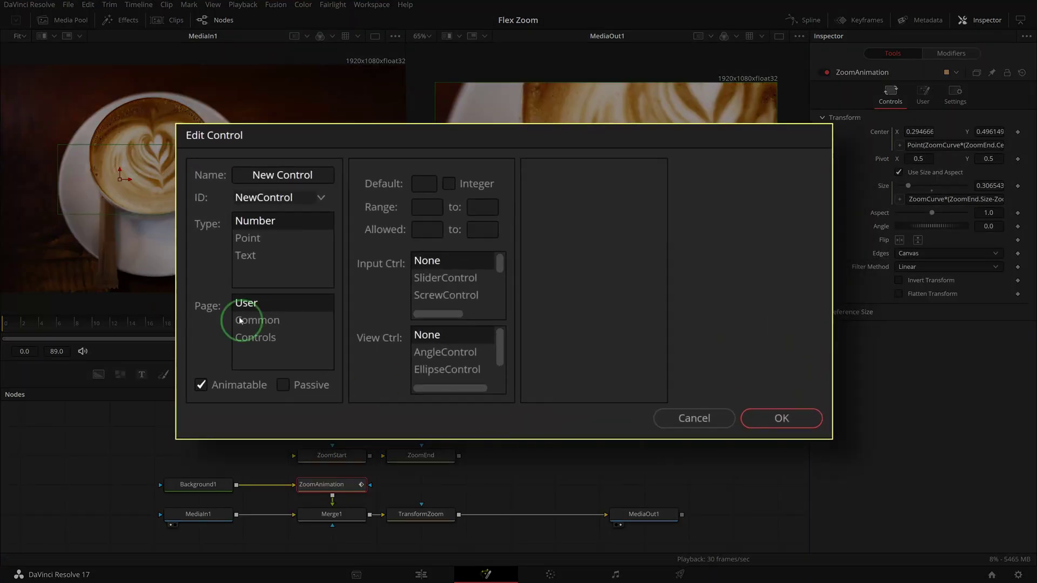
{"action": "left_click_drag", "start_coordinate": [322, 173], "coordinate": [227, 185]}
{"action": "type", "text": "Edit Mode"}
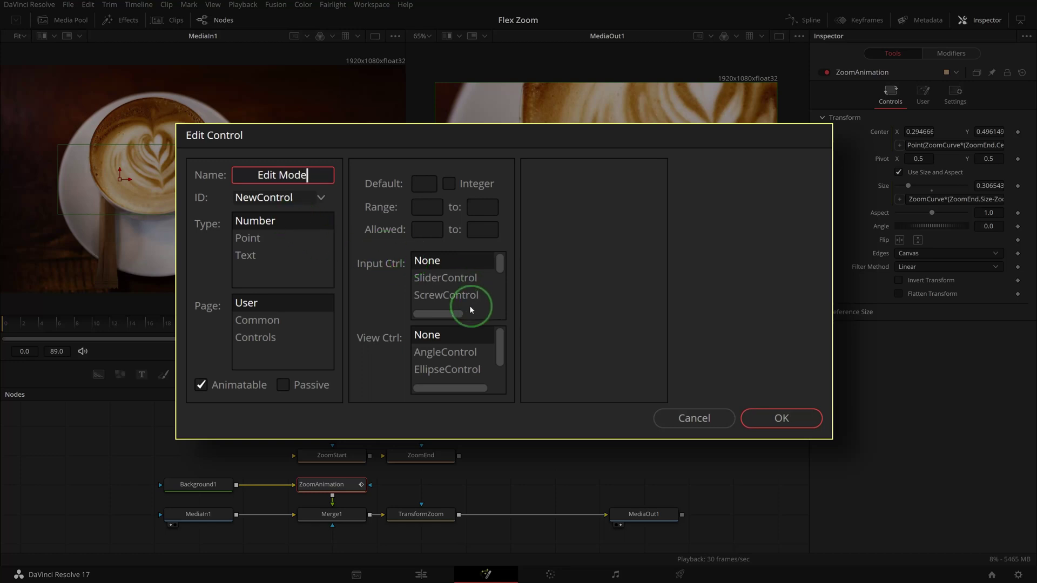
{"action": "scroll", "coordinate": [494, 278], "scroll_direction": "down", "scroll_amount": 3}
{"action": "left_click", "coordinate": [498, 277]}
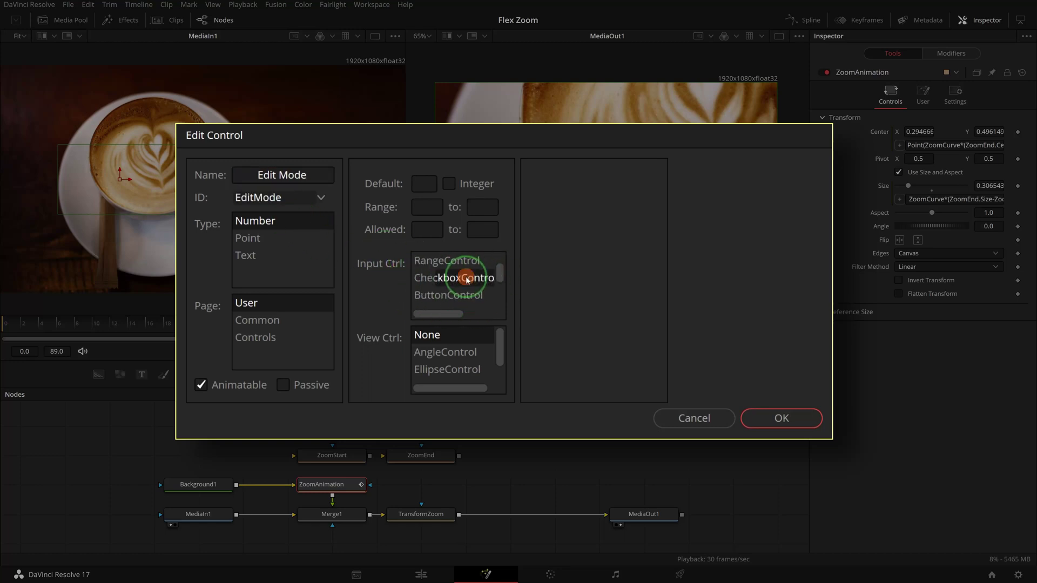
{"action": "left_click", "coordinate": [783, 418]}
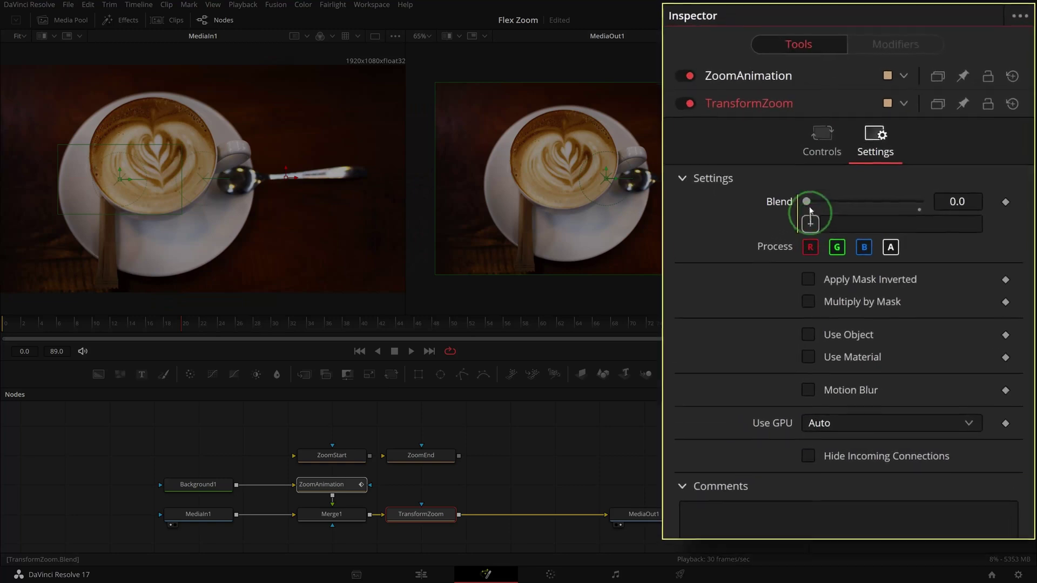
Add the expression 1-ZoomAnimation.EditMode to TransformZoom's Blend.
{"action": "left_click_drag", "start_coordinate": [900, 163], "coordinate": [883, 81]}
{"action": "left_click_drag", "start_coordinate": [791, 89], "coordinate": [815, 174]}
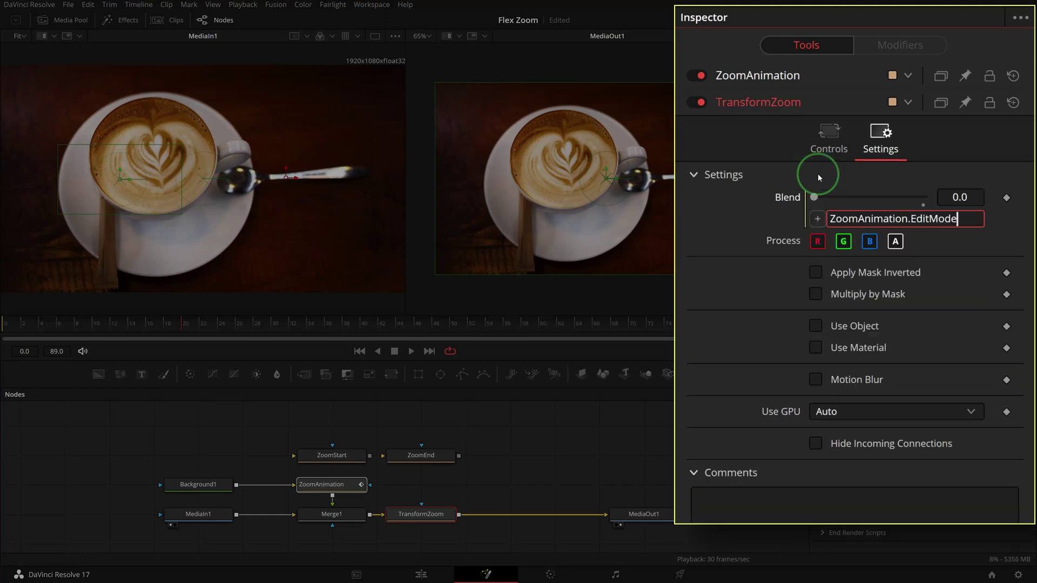
{"action": "left_click", "coordinate": [861, 224]}
{"action": "key", "text": "Home"}
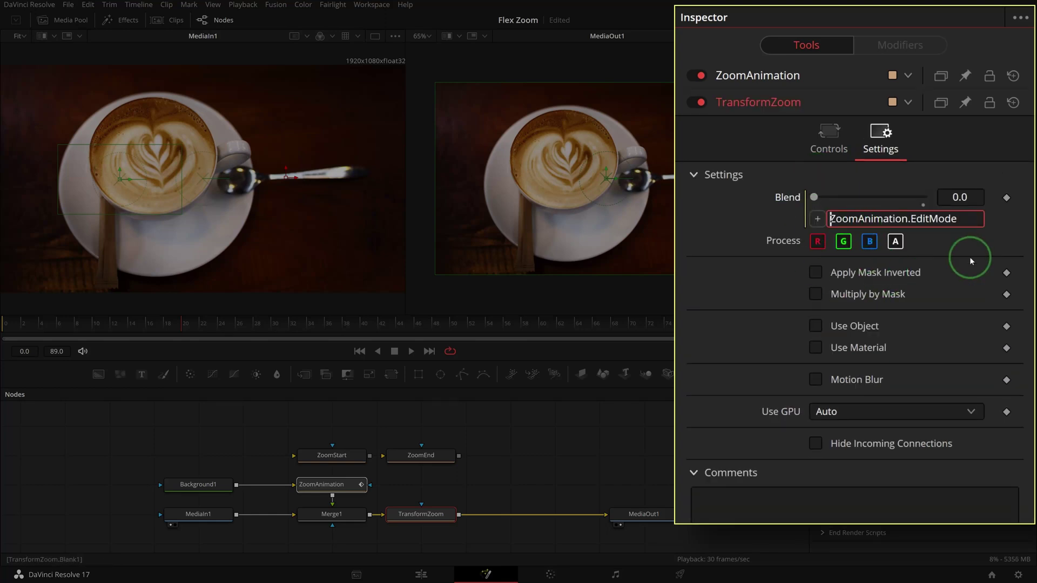
{"action": "type", "text": "1-"}
{"action": "key", "text": "Tab"}
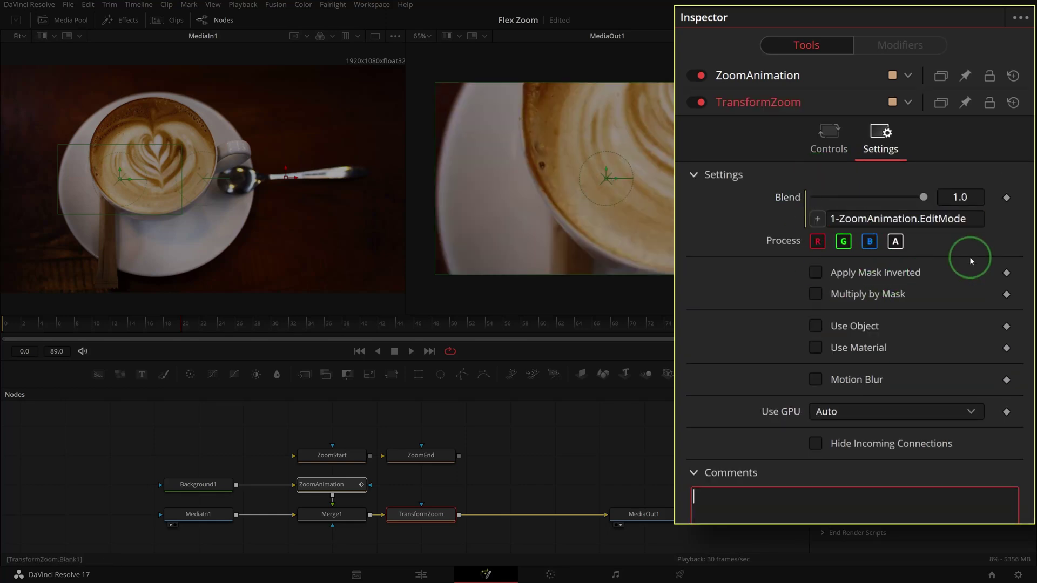
Enable Edit Mode on ZoomAnimation and reposition the ZoomStart and ZoomEnd frames in the MediaOut1 view.
{"action": "left_click", "coordinate": [784, 76]}
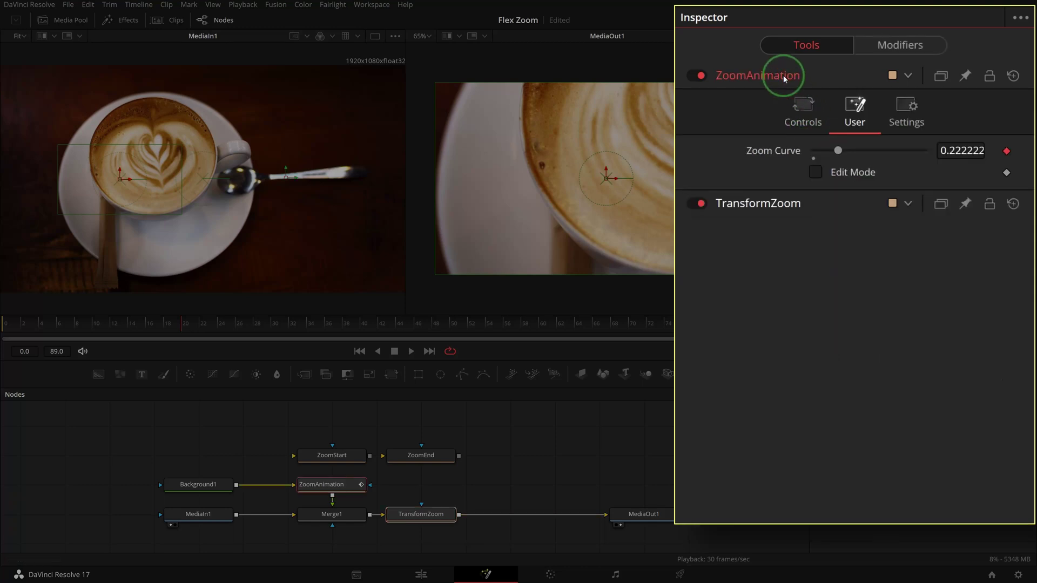
{"action": "left_click", "coordinate": [817, 171]}
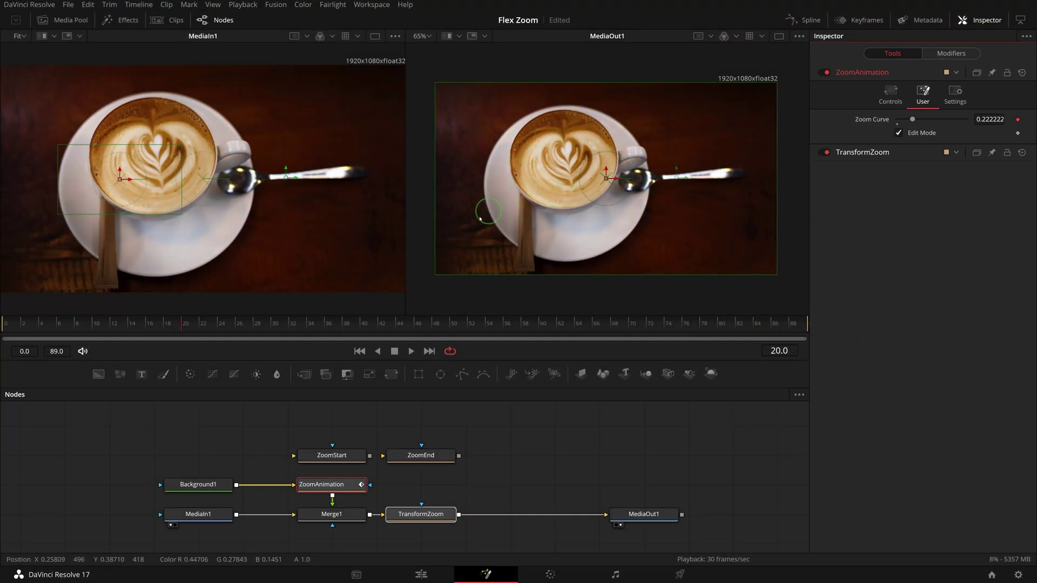
{"action": "left_click_drag", "start_coordinate": [318, 426], "coordinate": [457, 472]}
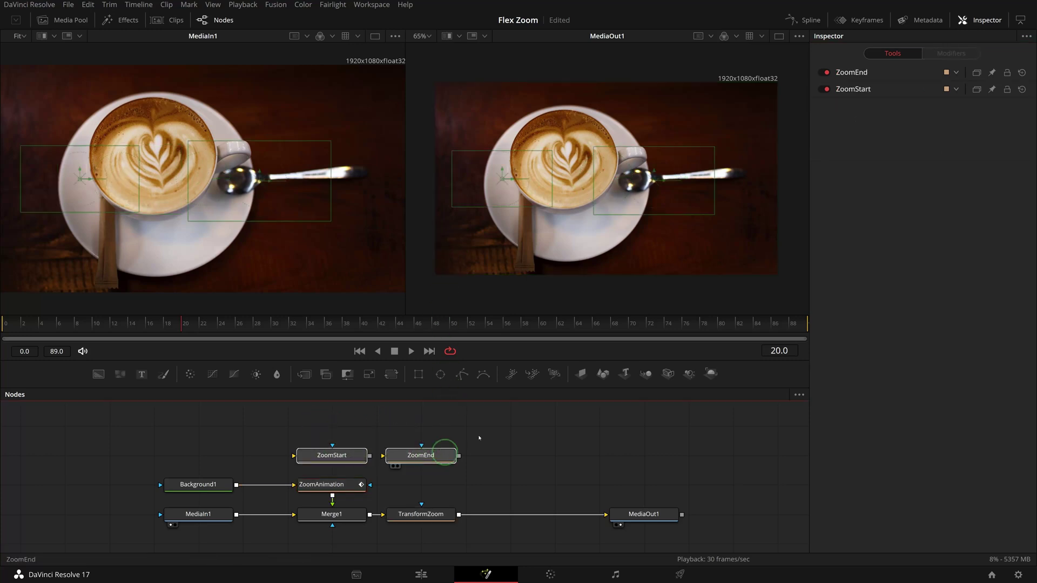
{"action": "left_click_drag", "start_coordinate": [503, 179], "coordinate": [503, 160]}
{"action": "left_click_drag", "start_coordinate": [649, 187], "coordinate": [635, 183]}
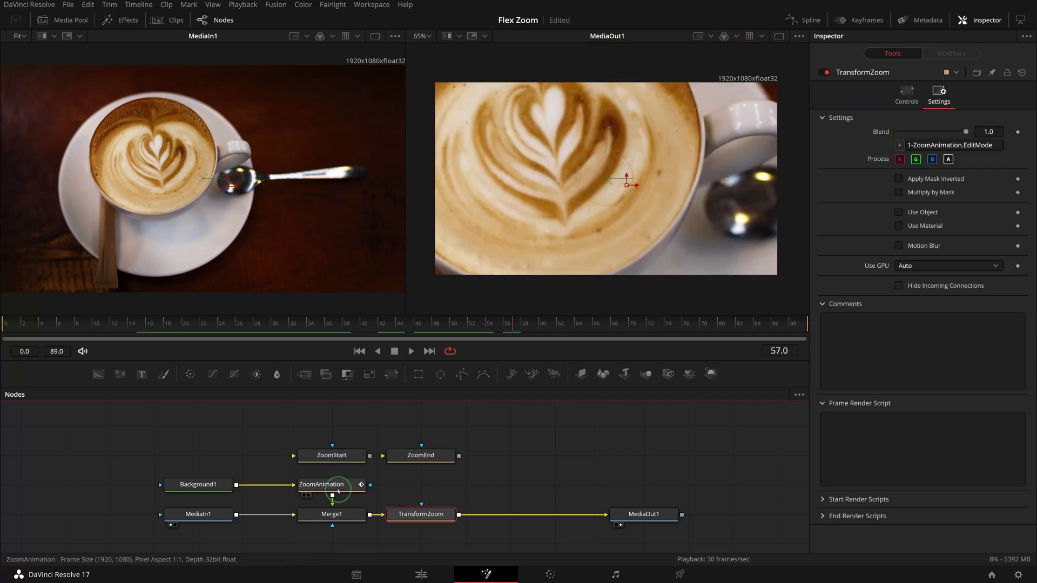
Add a checkbox control named Static Zoom to the User page of ZoomAnimation.
{"action": "right_click", "coordinate": [329, 486]}
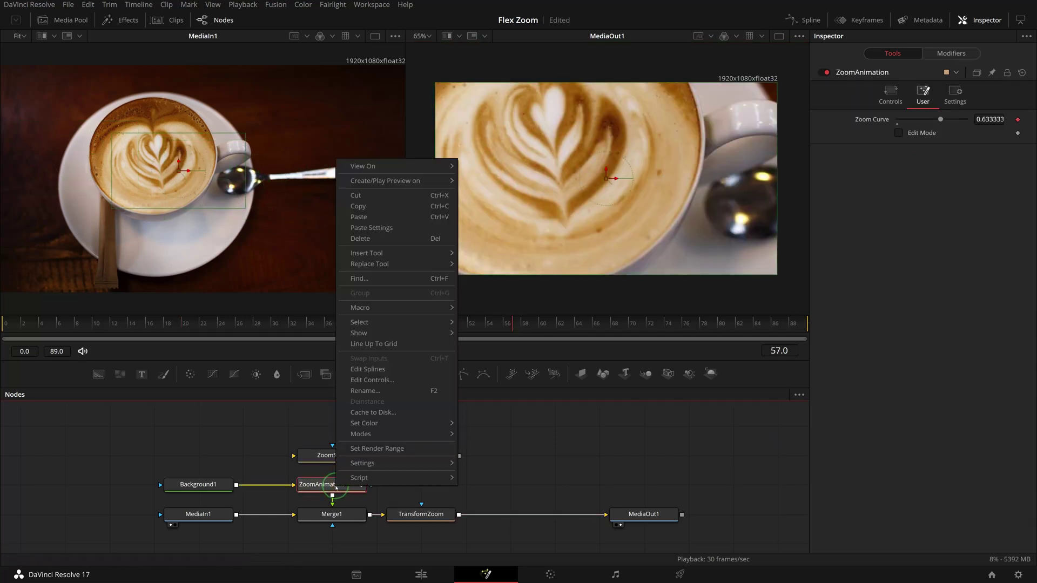
{"action": "left_click", "coordinate": [374, 380]}
{"action": "triple_click", "coordinate": [267, 175]}
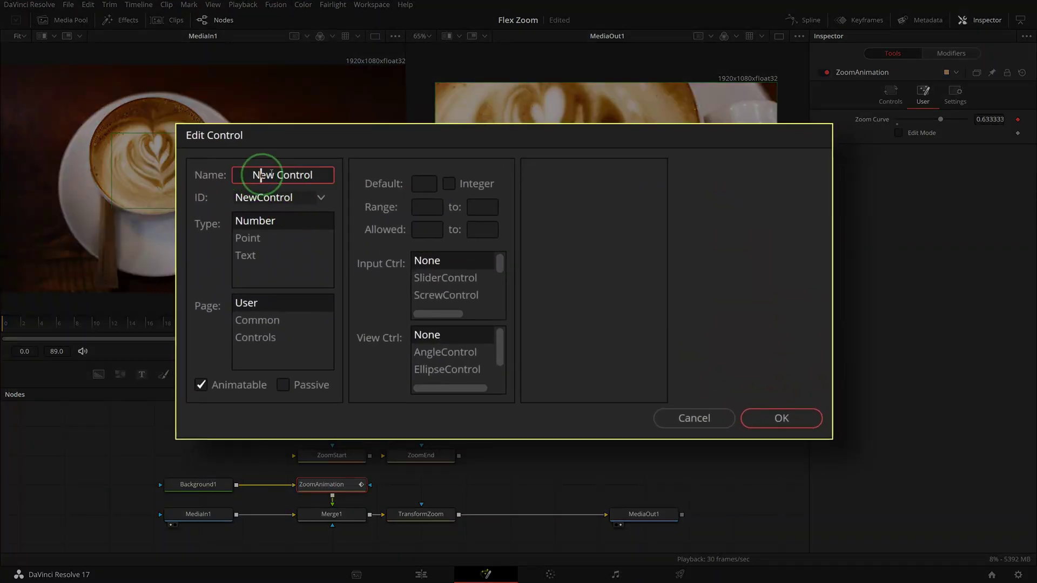
{"action": "type", "text": "Static Zoom"}
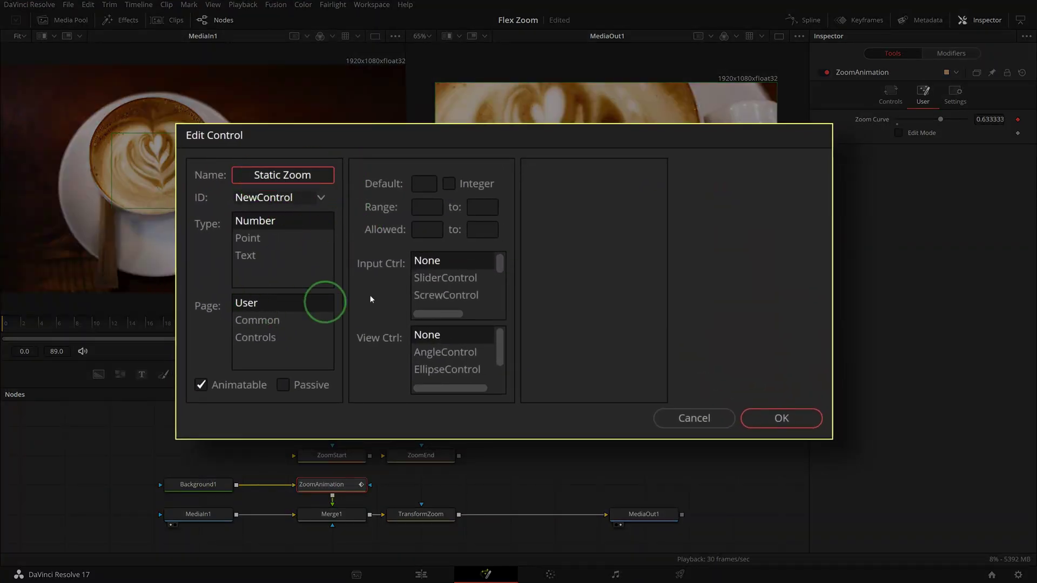
{"action": "scroll", "coordinate": [500, 271], "scroll_direction": "down", "scroll_amount": 2}
{"action": "left_click", "coordinate": [453, 295]}
{"action": "left_click", "coordinate": [781, 419]}
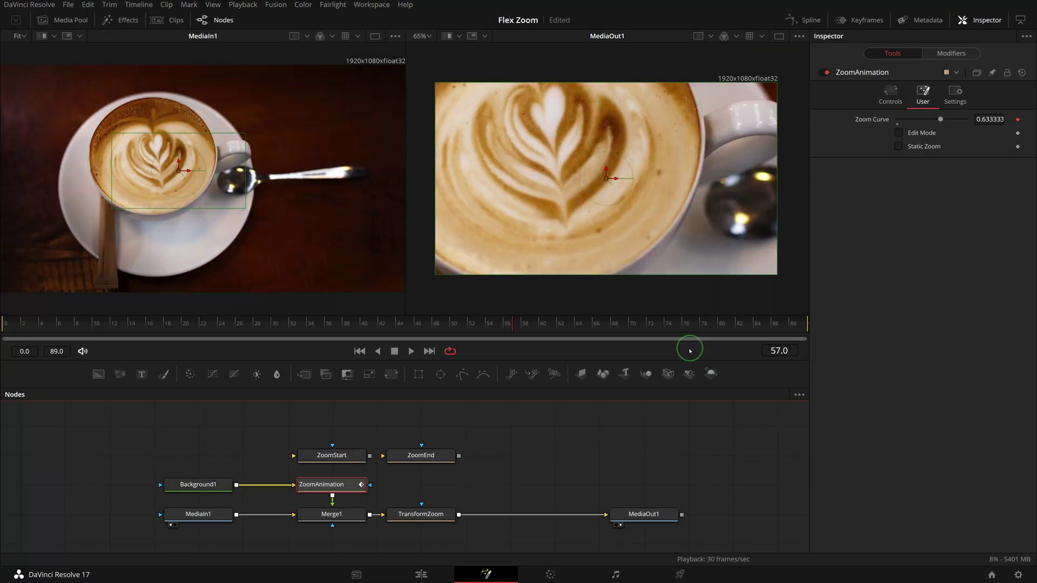
Add the expression 1-ZoomAnimation.StaticZoom to the Scale of the AnimateCurve_Zoom modifier.
{"action": "left_click", "coordinate": [951, 53]}
{"action": "left_click", "coordinate": [820, 512]}
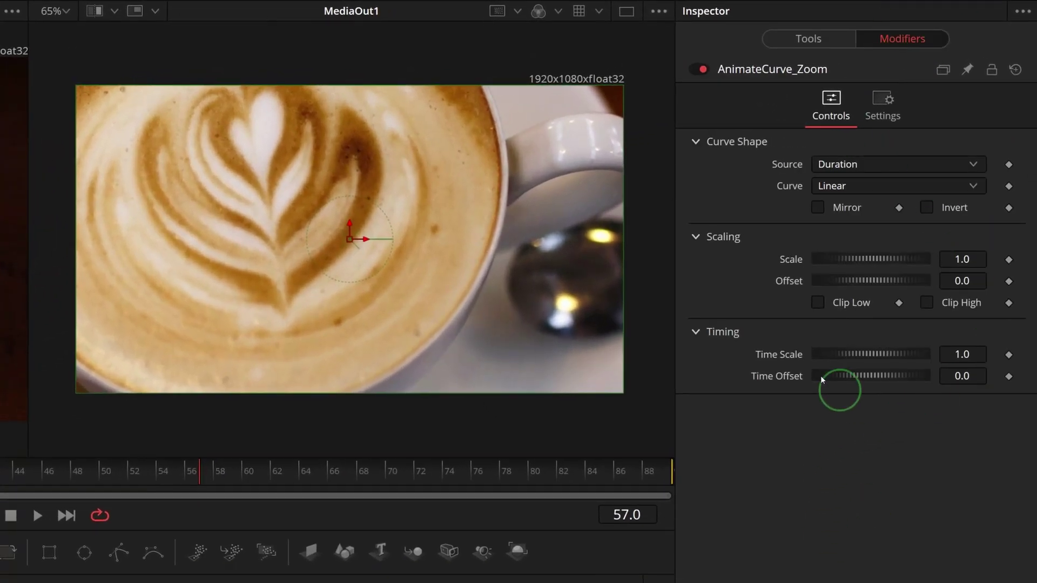
{"action": "right_click", "coordinate": [783, 259]}
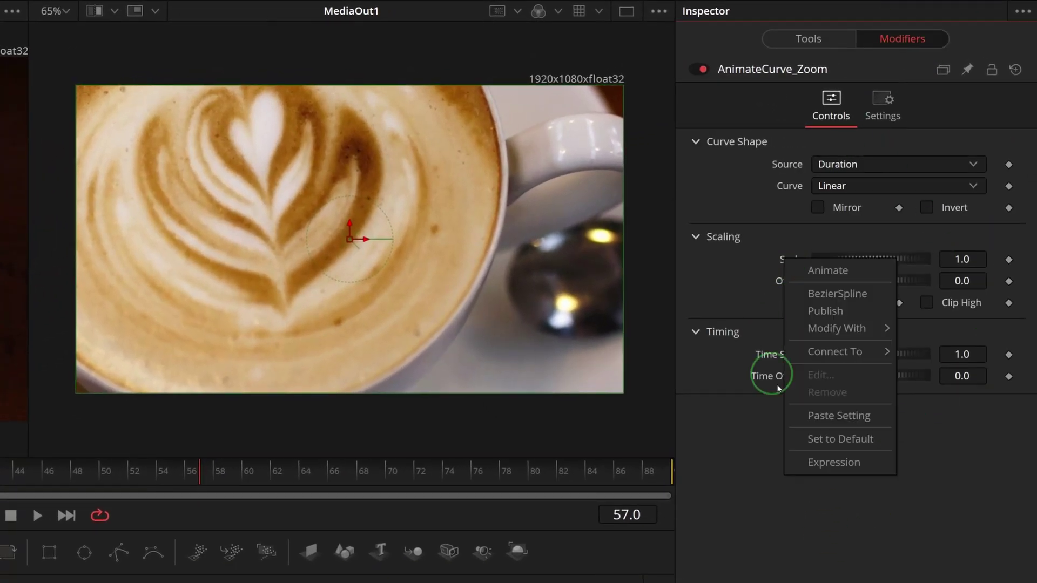
{"action": "left_click", "coordinate": [830, 462]}
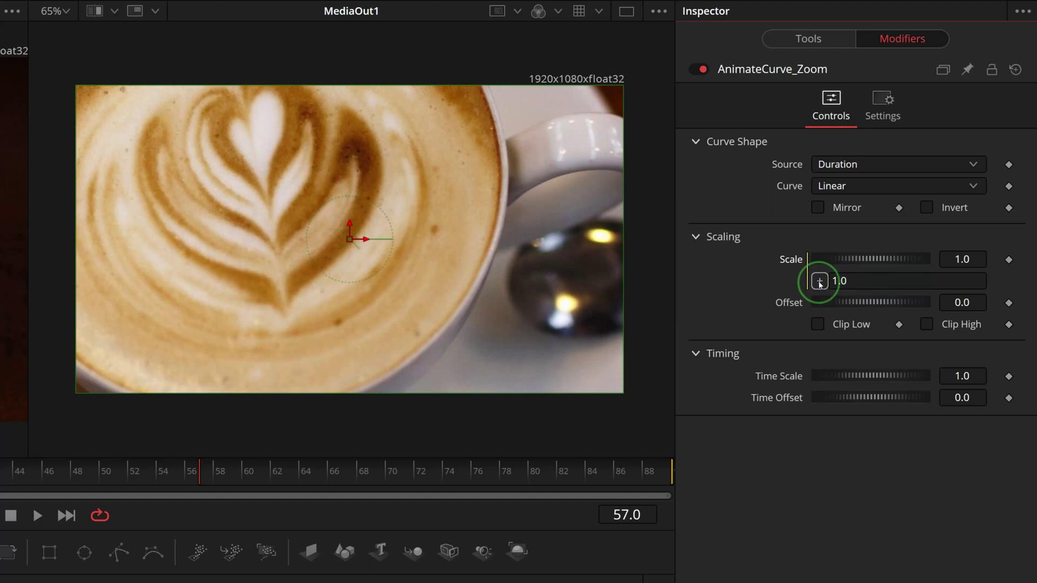
{"action": "left_click_drag", "start_coordinate": [819, 282], "coordinate": [817, 187]}
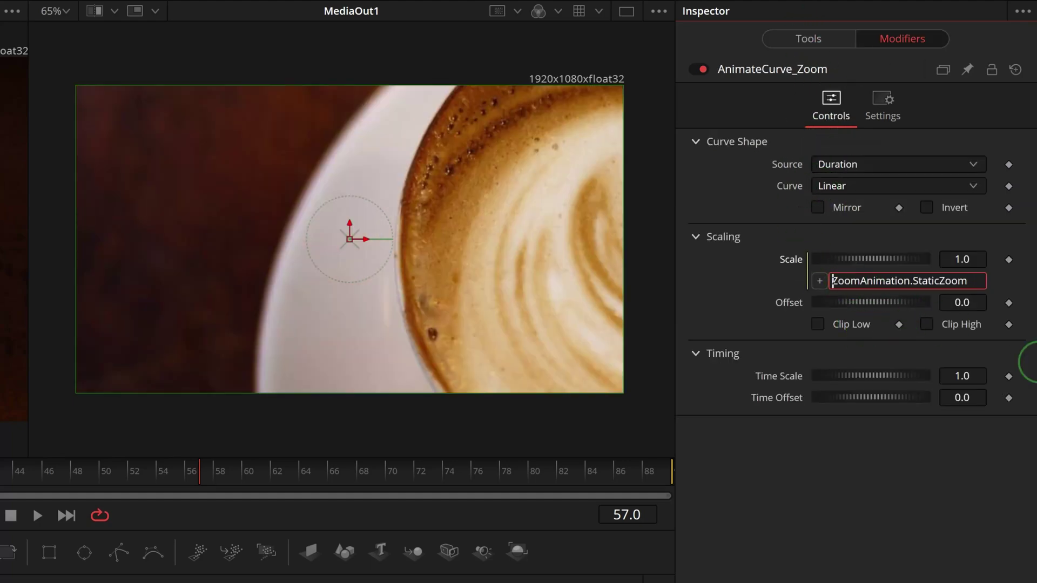
{"action": "type", "text": "1-"}
{"action": "key", "text": "Tab"}
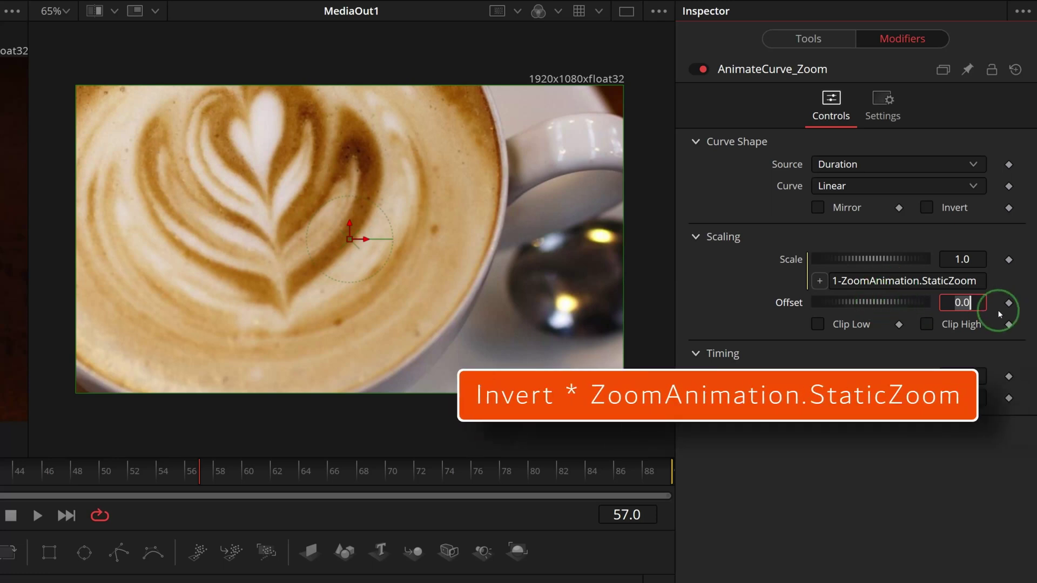
Add the expression Invert * ZoomAnimation.StaticZoom to the modifier's Offset and enable Static Zoom on ZoomAnimation.
{"action": "type", "text": "="}
{"action": "key", "text": "Return"}
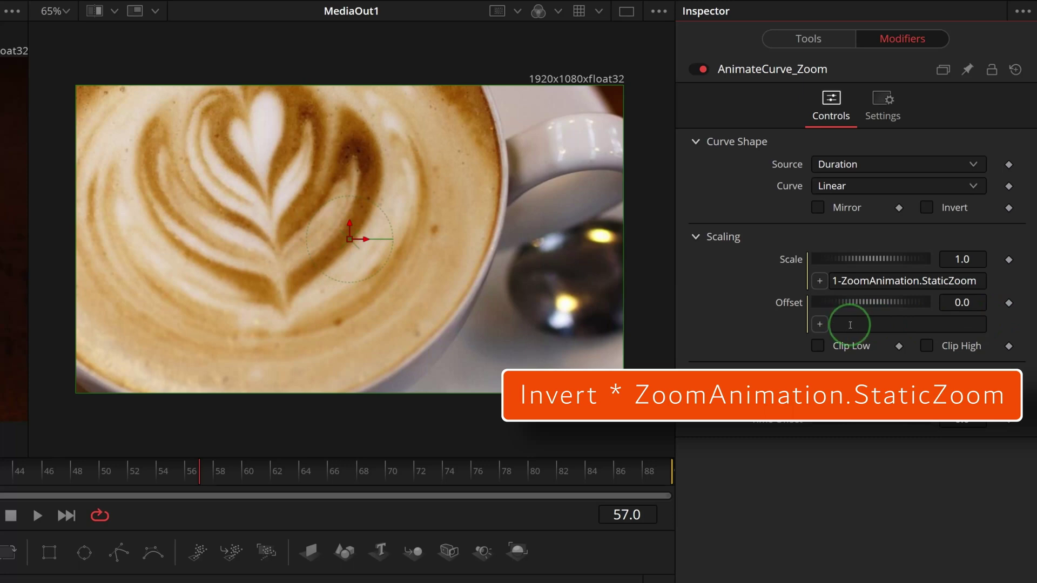
{"action": "left_click_drag", "start_coordinate": [819, 324], "coordinate": [925, 217]}
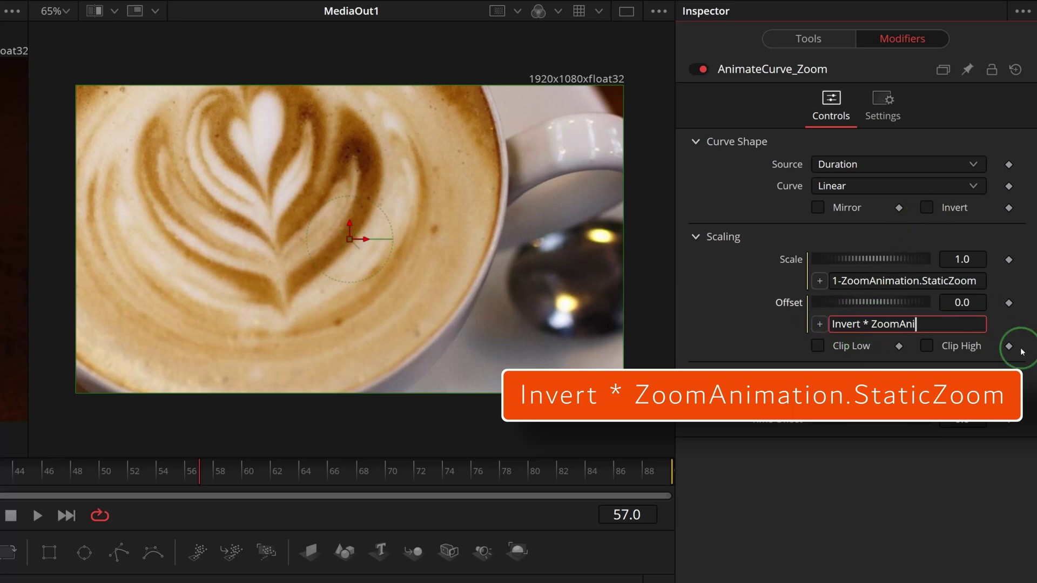
{"action": "type", "text": "* ZoomAnimation.StaticZoom"}
{"action": "key", "text": "Return"}
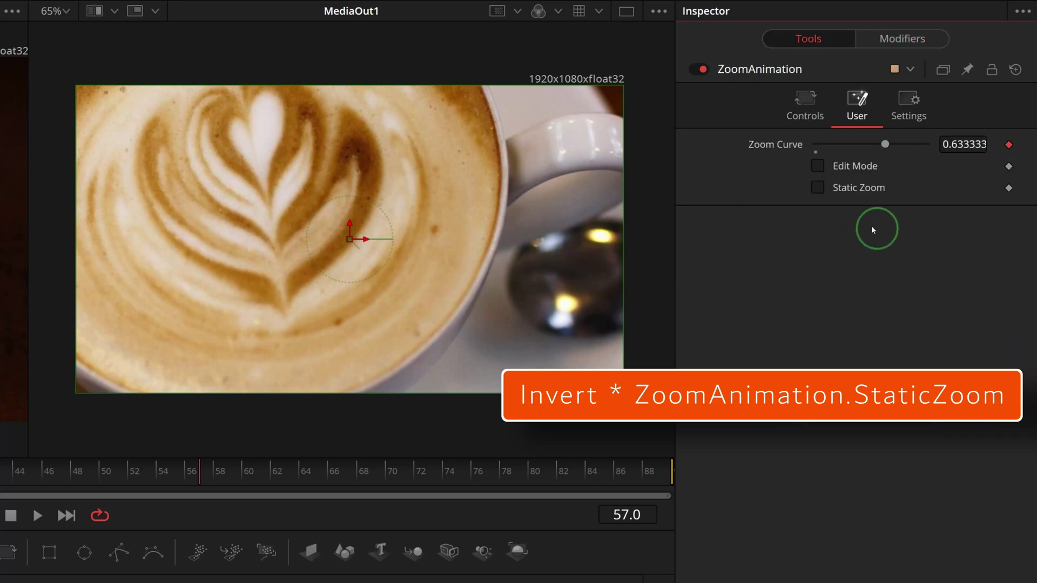
{"action": "left_click", "coordinate": [818, 189]}
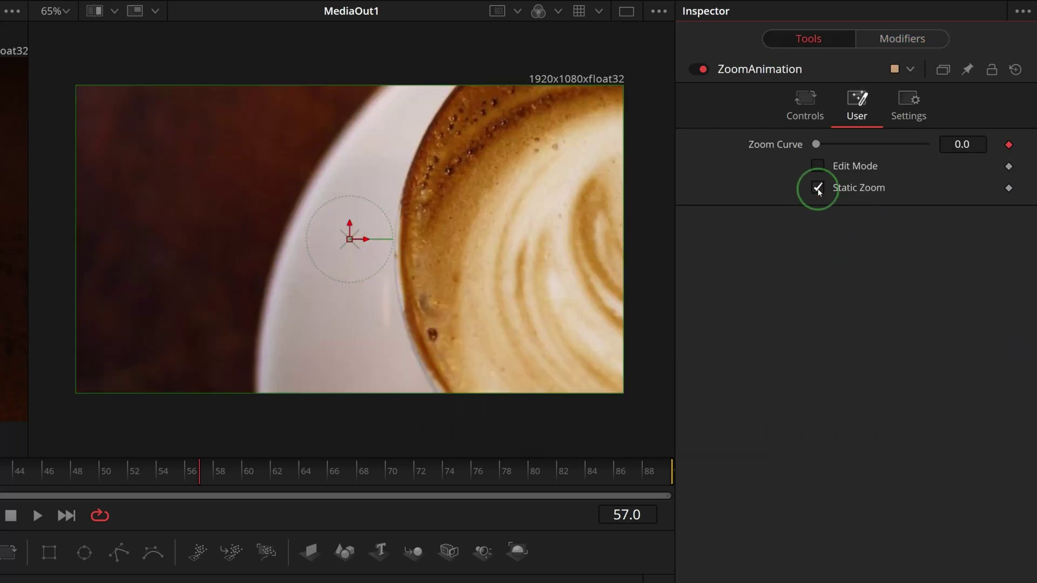
Enable Invert on the AnimateCurve_Zoom modifier of ZoomAnimation.
{"action": "left_click", "coordinate": [906, 42]}
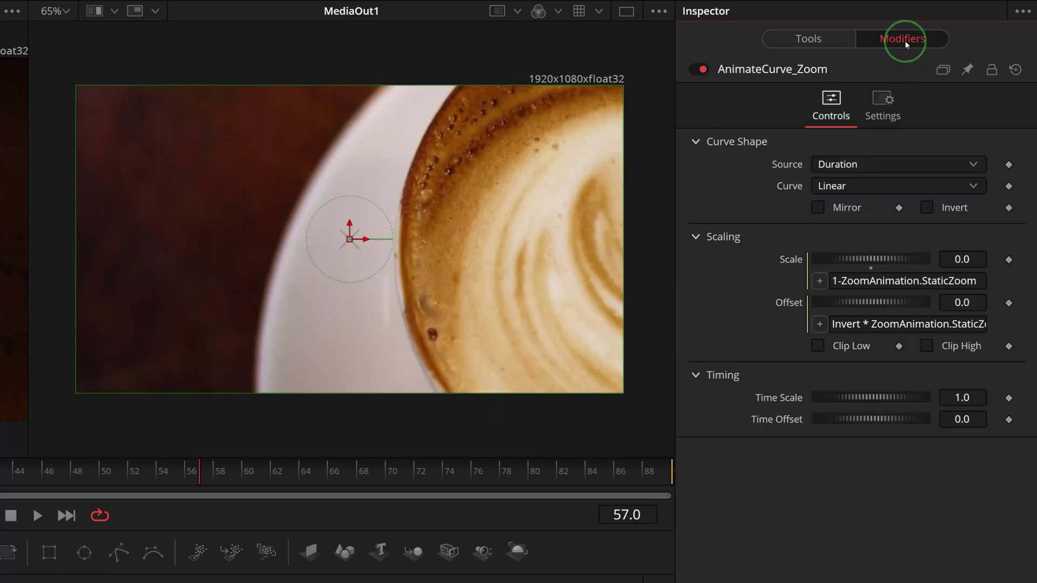
{"action": "left_click", "coordinate": [927, 209]}
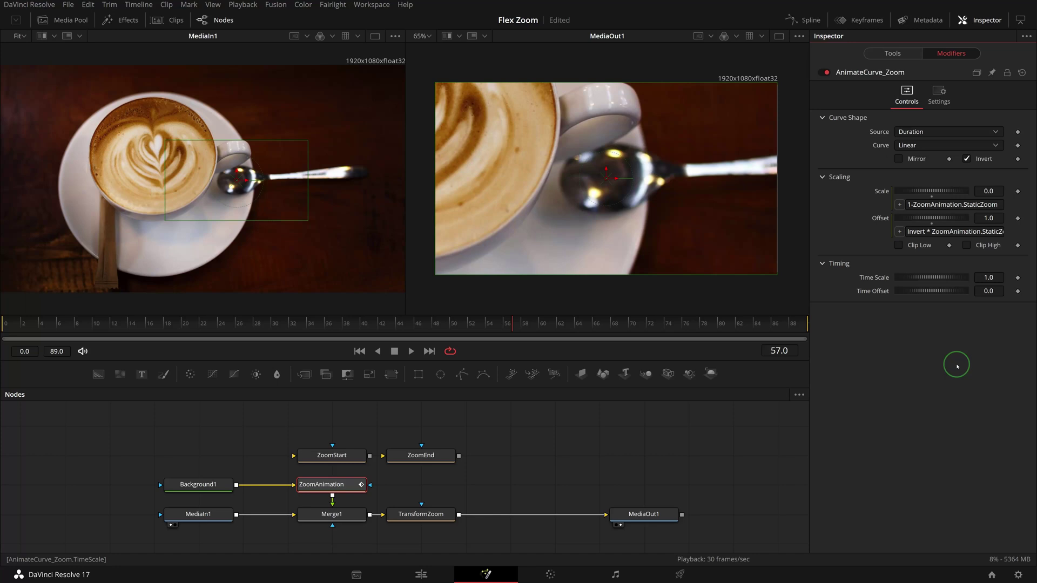
Reset ZoomStart's Center to 0.5, 0.5 and set its Size to 0.8.
{"action": "left_click", "coordinate": [341, 452]}
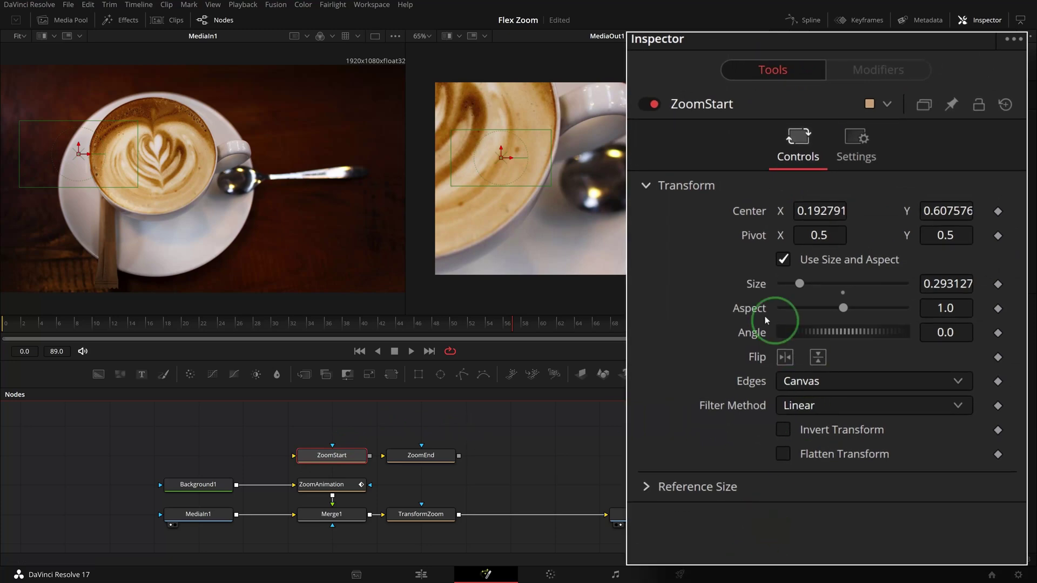
{"action": "double_click", "coordinate": [849, 151]}
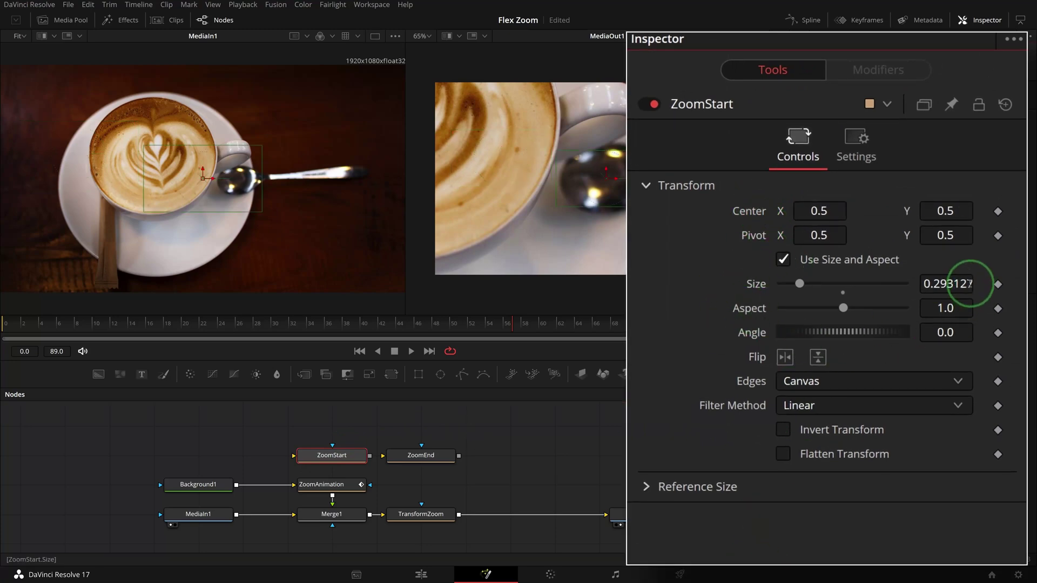
{"action": "left_click", "coordinate": [972, 285]}
{"action": "type", "text": ".8"}
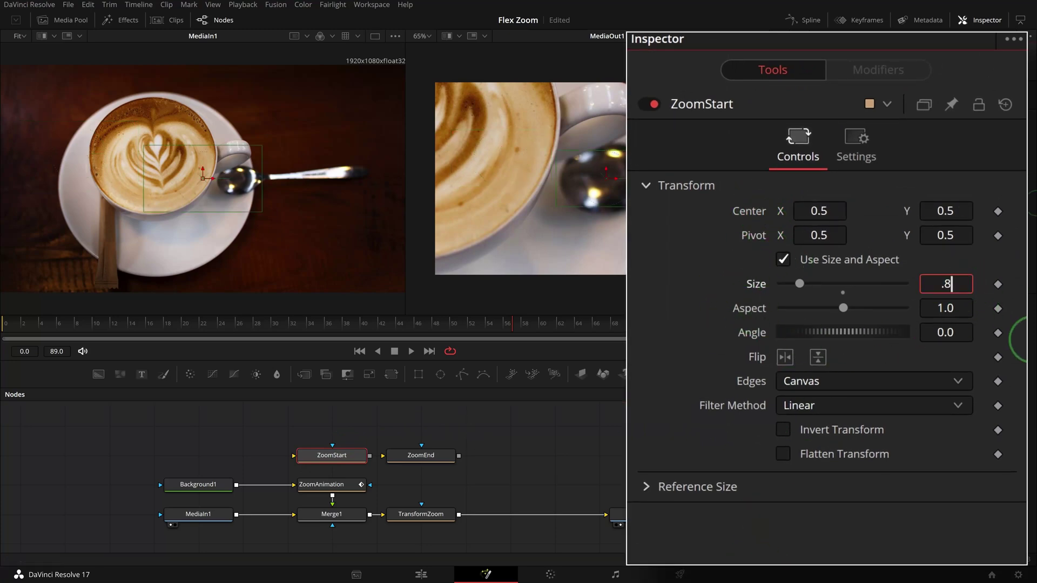
{"action": "key", "text": "Tab"}
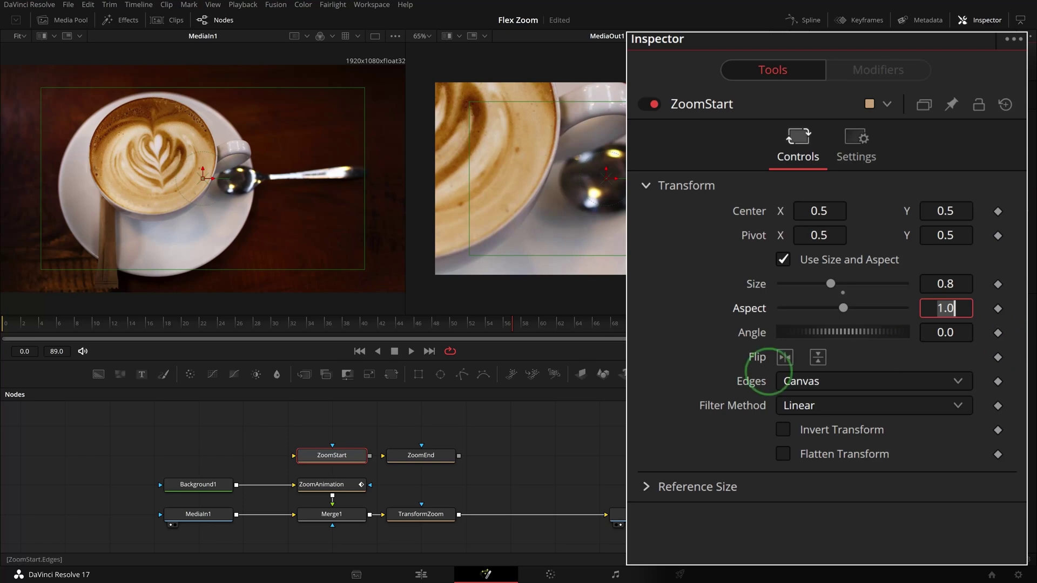
Reset ZoomEnd's Center to 0.5, 0.5 and set its Size to 1.0.
{"action": "left_click", "coordinate": [420, 456]}
{"action": "left_click", "coordinate": [816, 210]}
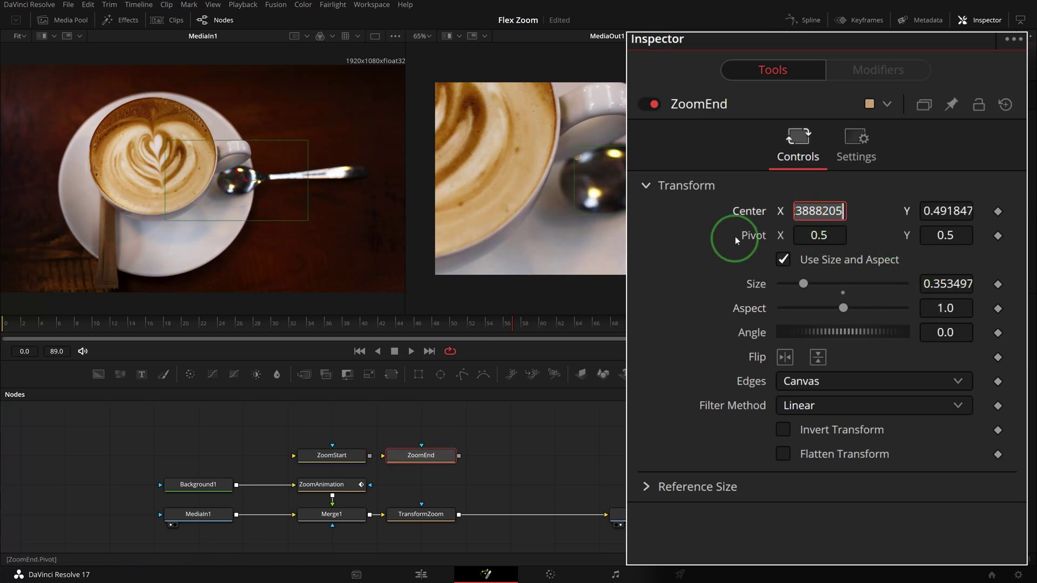
{"action": "double_click", "coordinate": [761, 215]}
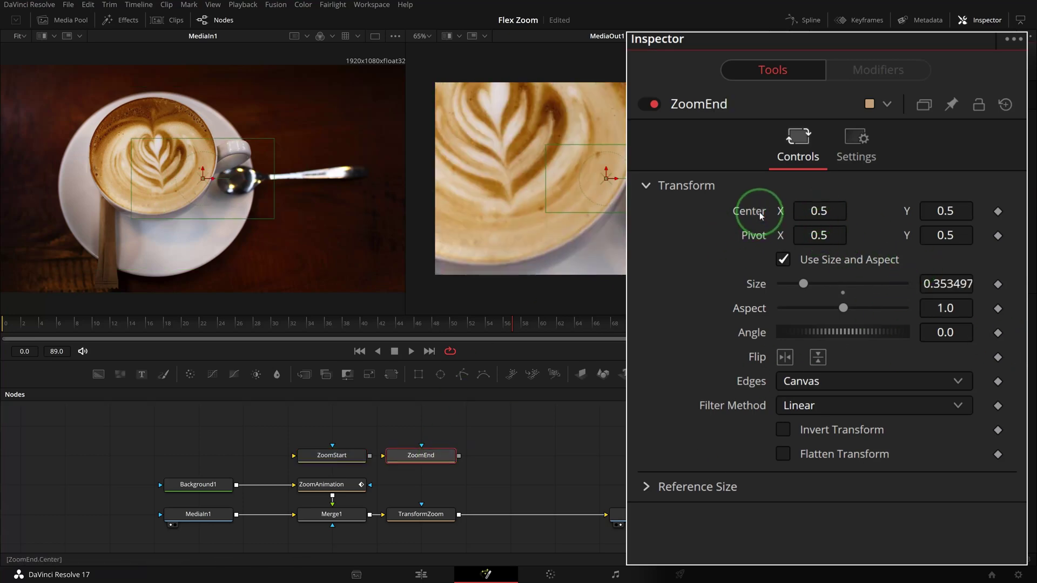
{"action": "double_click", "coordinate": [932, 287]}
{"action": "type", "text": "1"}
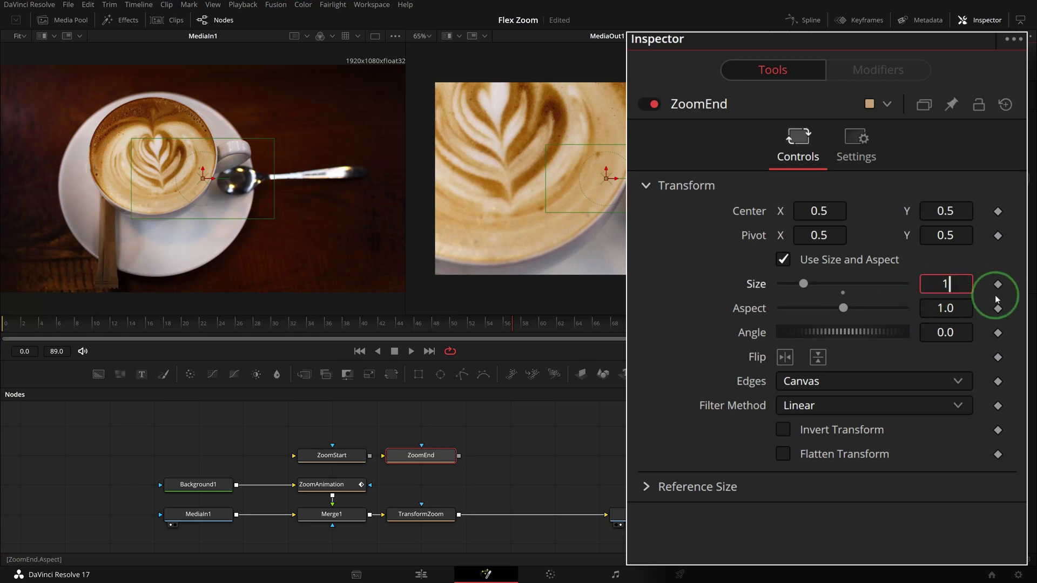
{"action": "key", "text": "Tab"}
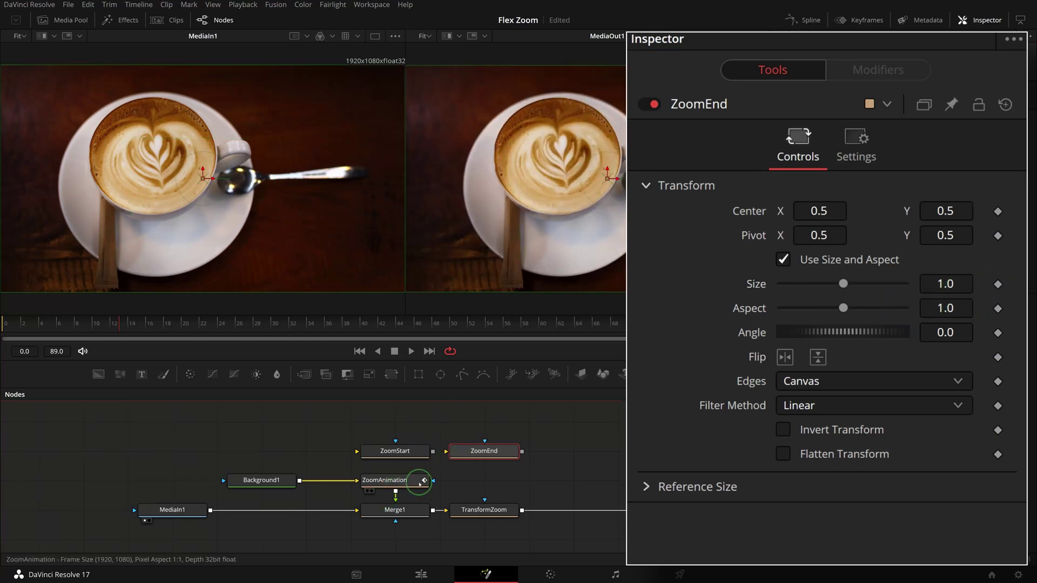
Disable Static Zoom on ZoomAnimation and turn off Invert in its AnimateCurve_Zoom modifier.
{"action": "left_click", "coordinate": [420, 482]}
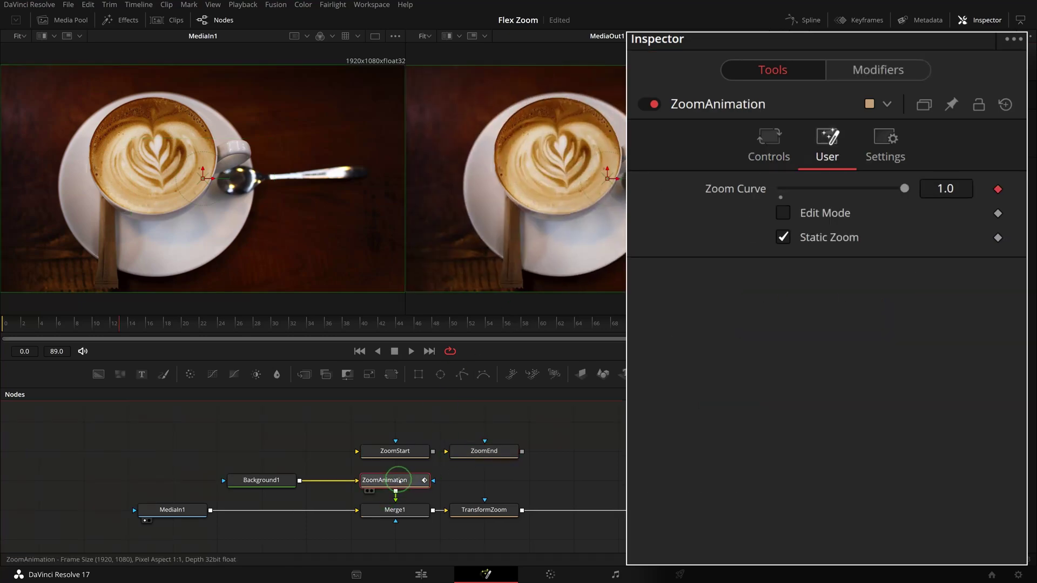
{"action": "left_click", "coordinate": [783, 237]}
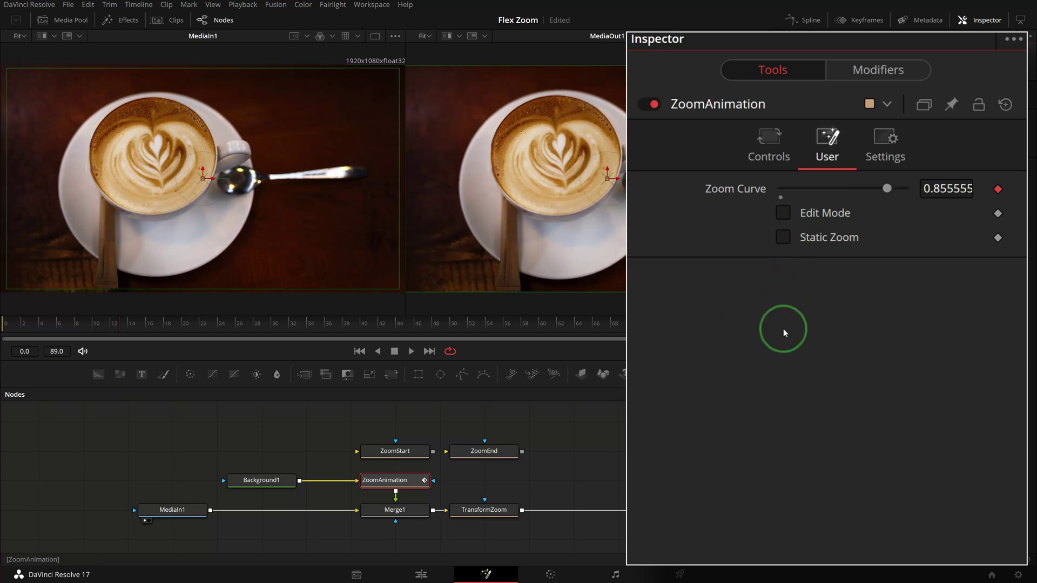
{"action": "left_click", "coordinate": [881, 72]}
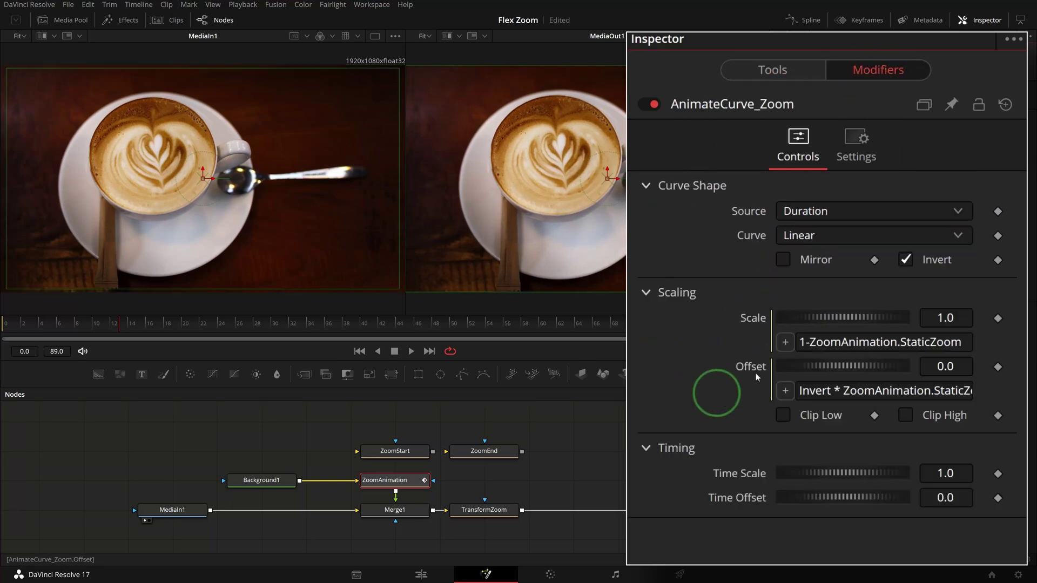
{"action": "left_click", "coordinate": [904, 262]}
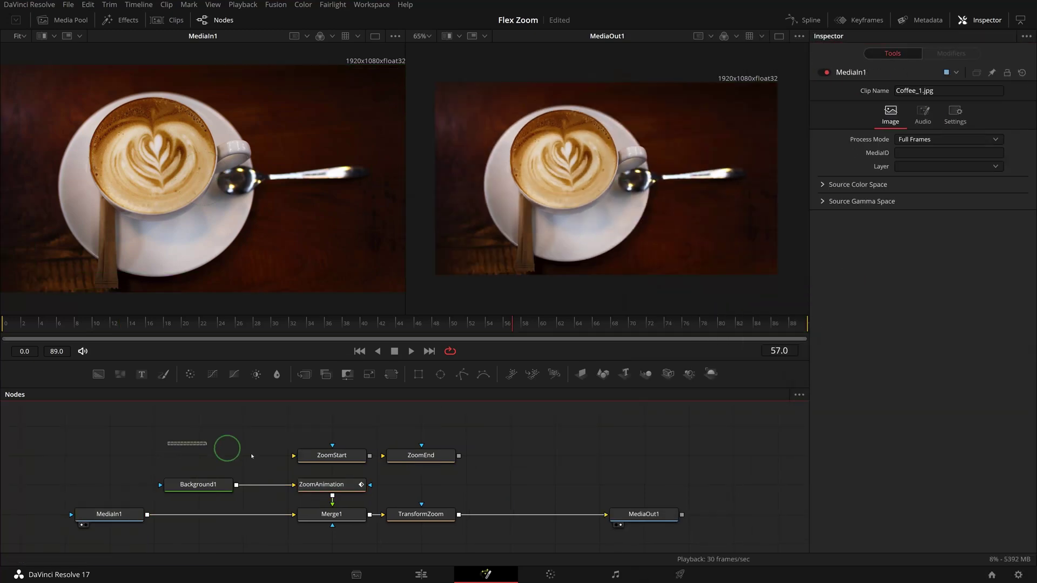
Create a macro named Essential Flex Zoom from Background1, ZoomAnimation, ZoomStart, ZoomEnd, Merge1 and TransformZoom.
{"action": "left_click_drag", "start_coordinate": [168, 443], "coordinate": [515, 538]}
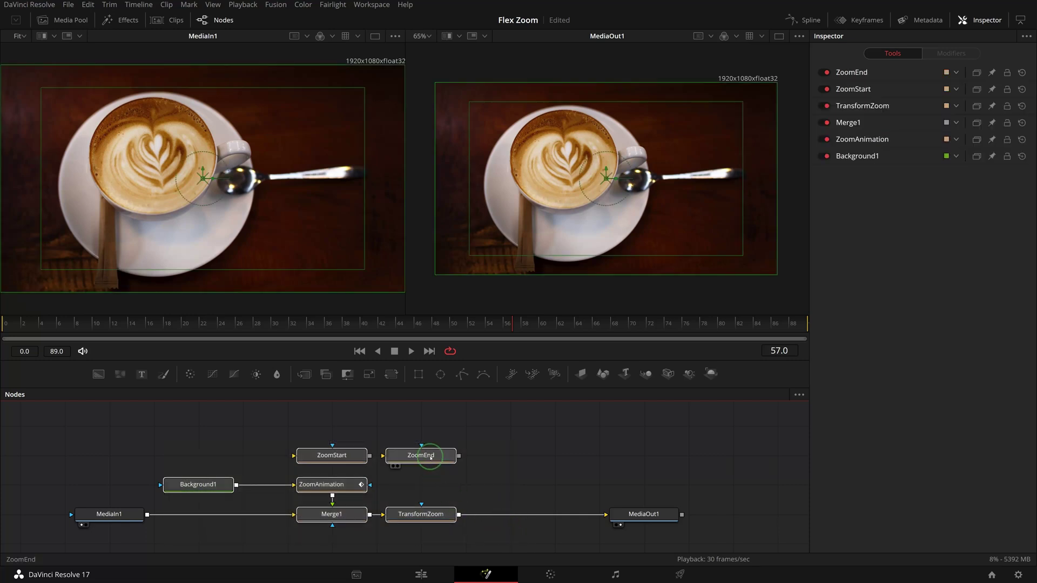
{"action": "right_click", "coordinate": [432, 455]}
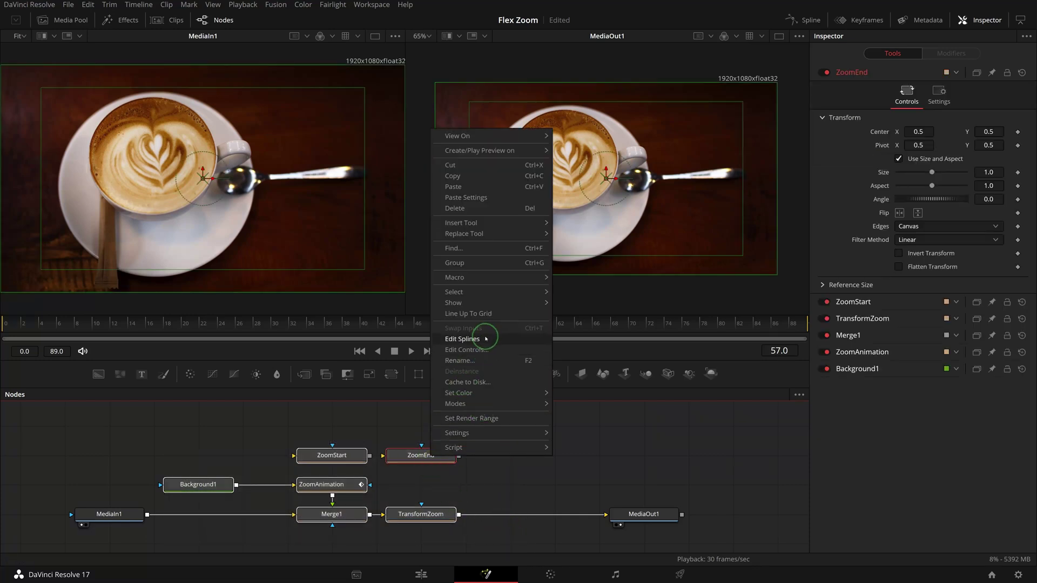
{"action": "mouse_move", "coordinate": [528, 279]}
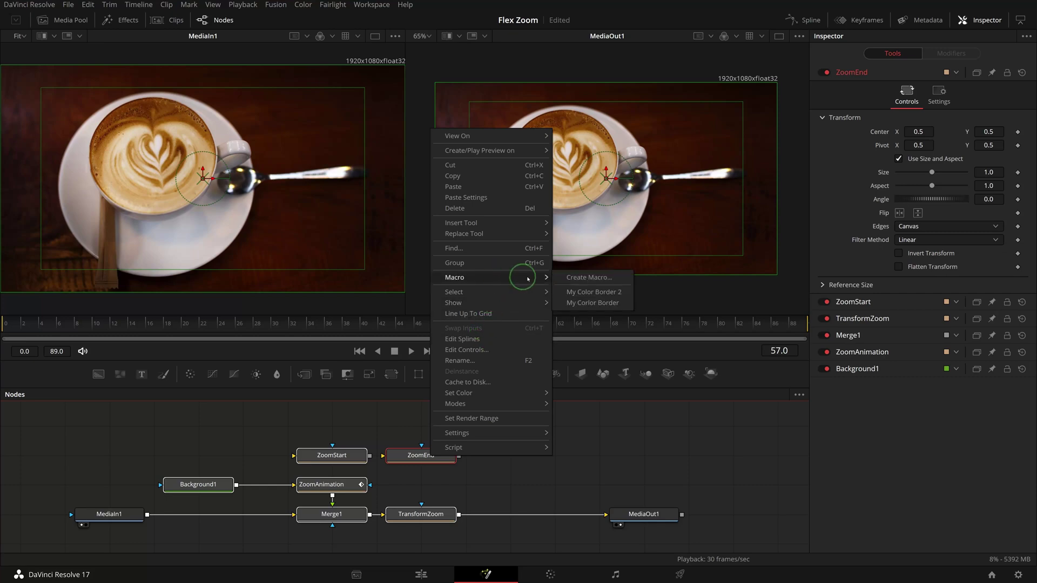
{"action": "left_click", "coordinate": [617, 279]}
{"action": "type", "text": "Essential Flex Zoom"}
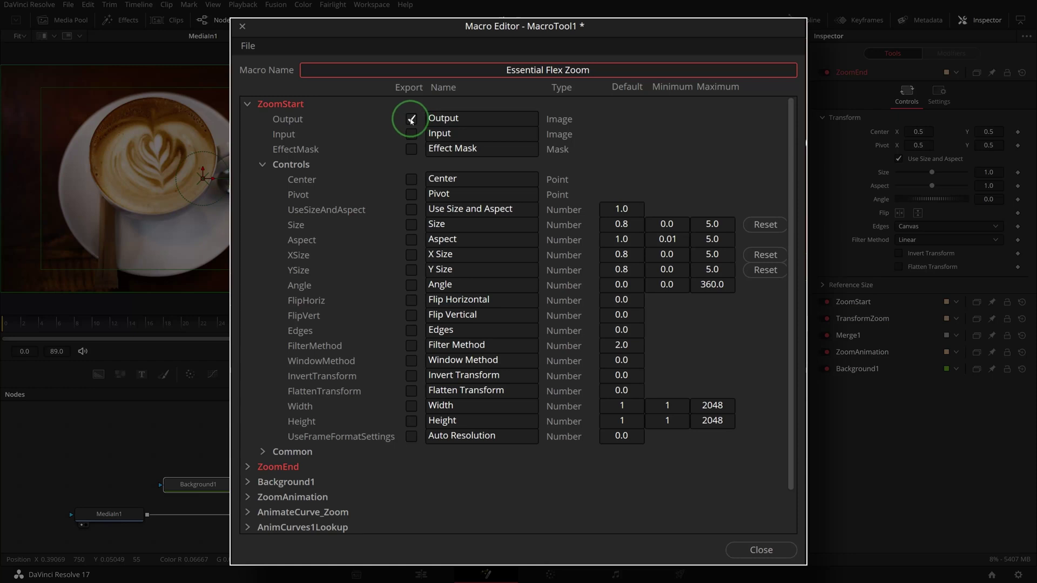
For ZoomStart, exclude Output from the macro and export Center, renamed Start Center, together with Size.
{"action": "left_click", "coordinate": [411, 119]}
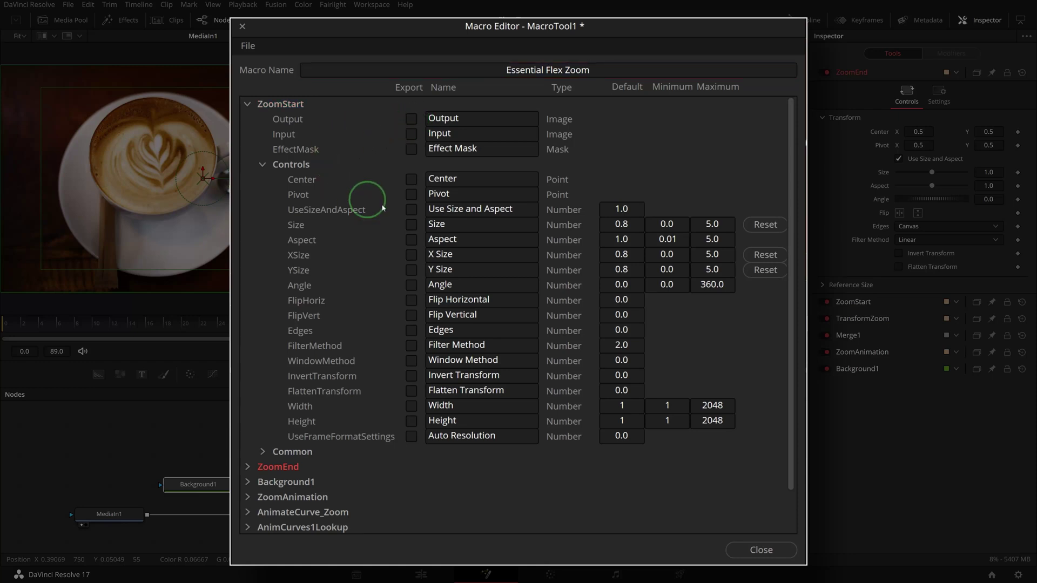
{"action": "left_click", "coordinate": [412, 179]}
{"action": "left_click", "coordinate": [478, 180]}
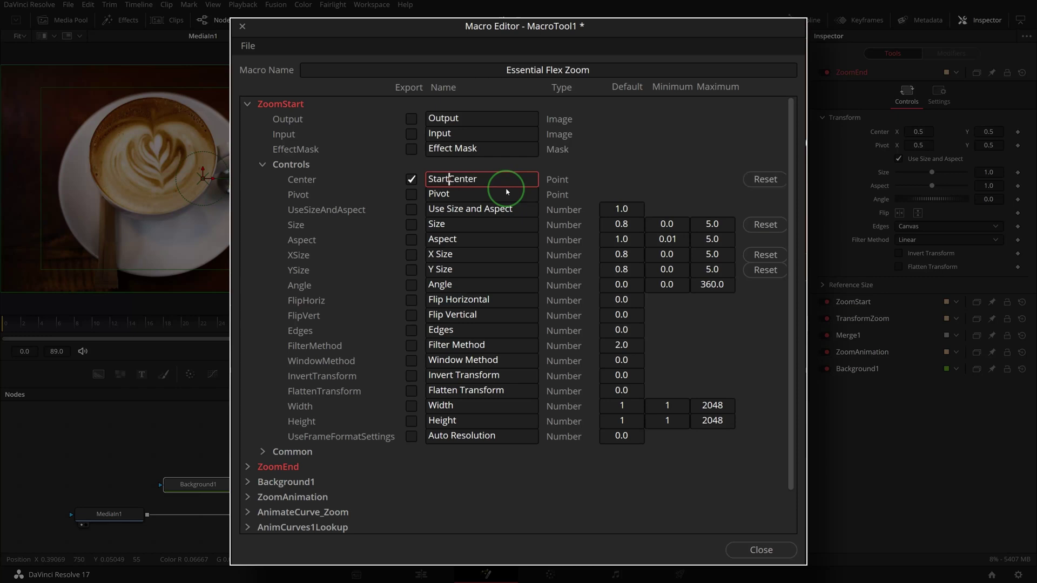
{"action": "key", "text": "Return"}
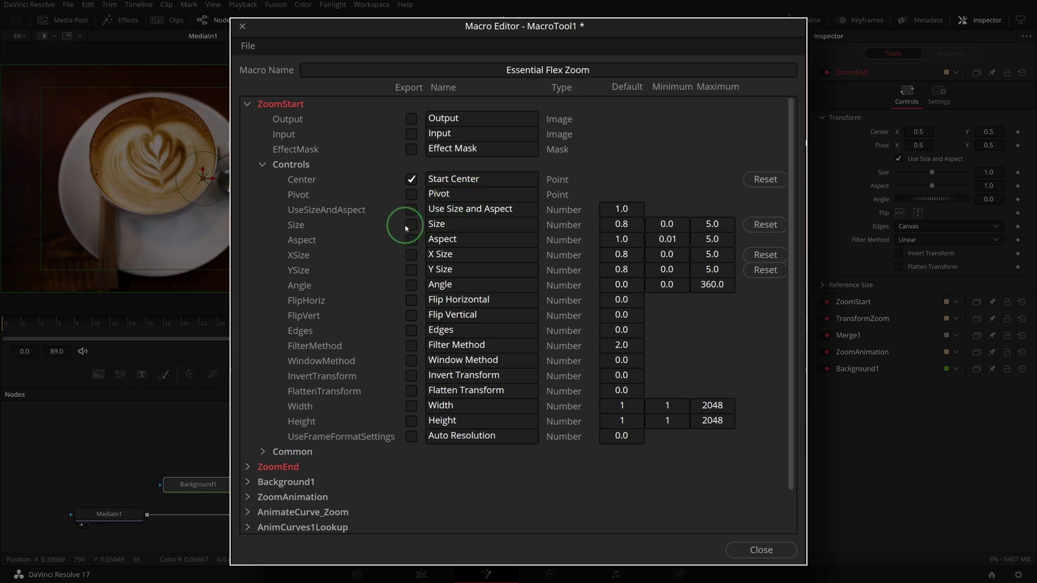
{"action": "left_click", "coordinate": [412, 226]}
For ZoomEnd, exclude Output from the macro and export Center, renamed End Center, together with Size.
{"action": "scroll", "coordinate": [426, 259], "scroll_direction": "down", "scroll_amount": 1}
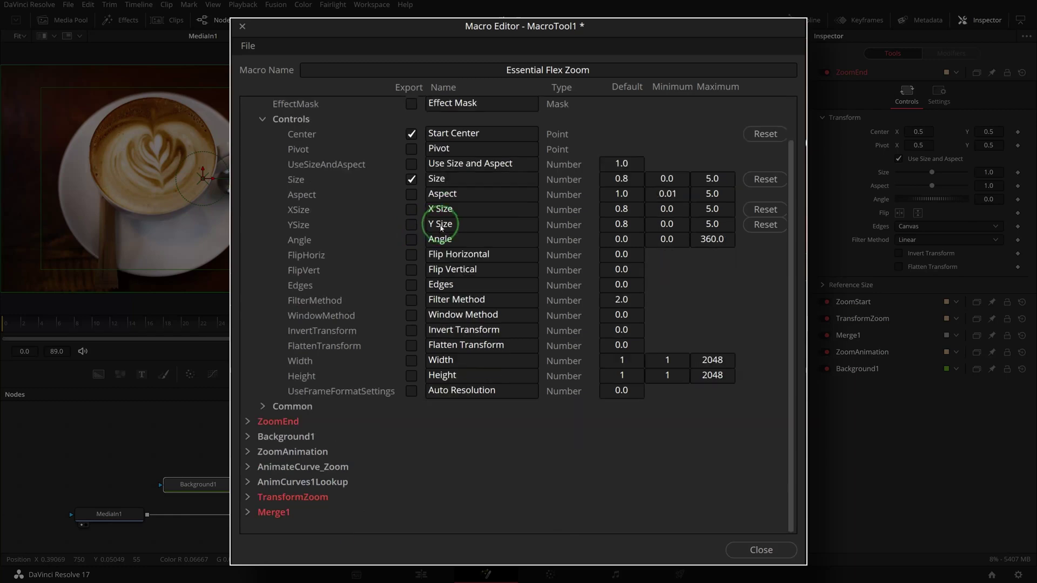
{"action": "left_click", "coordinate": [247, 421]}
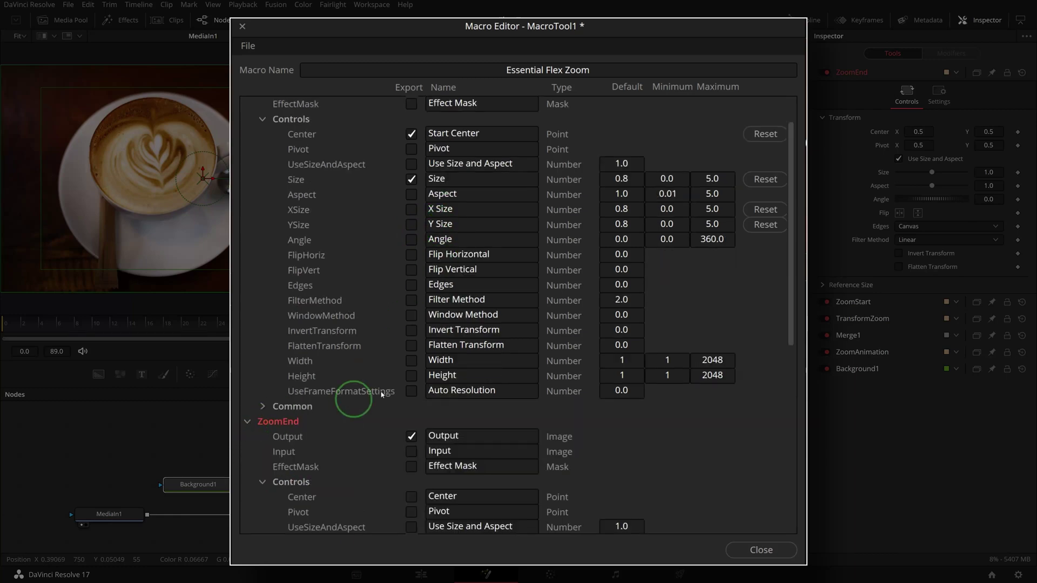
{"action": "scroll", "coordinate": [475, 377], "scroll_direction": "down", "scroll_amount": 5}
{"action": "left_click", "coordinate": [412, 210]}
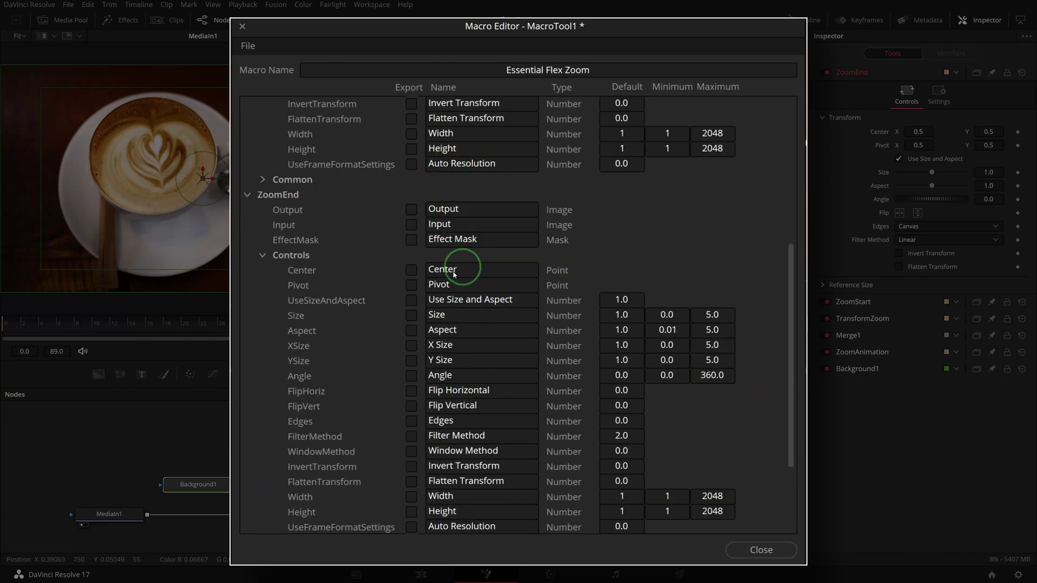
{"action": "left_click", "coordinate": [412, 270]}
{"action": "left_click", "coordinate": [461, 269]}
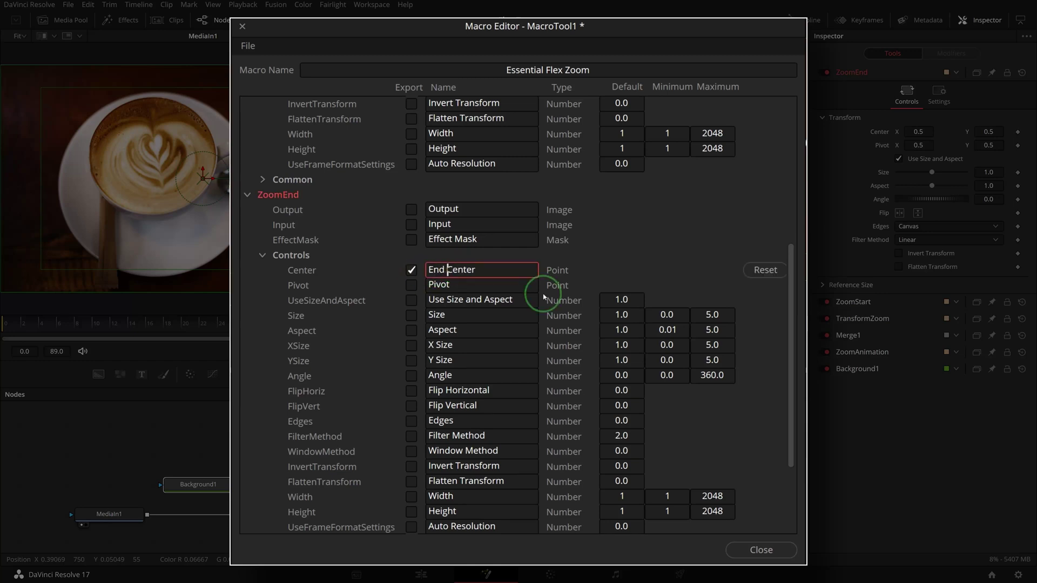
{"action": "type", "text": "End"}
{"action": "left_click", "coordinate": [411, 315]}
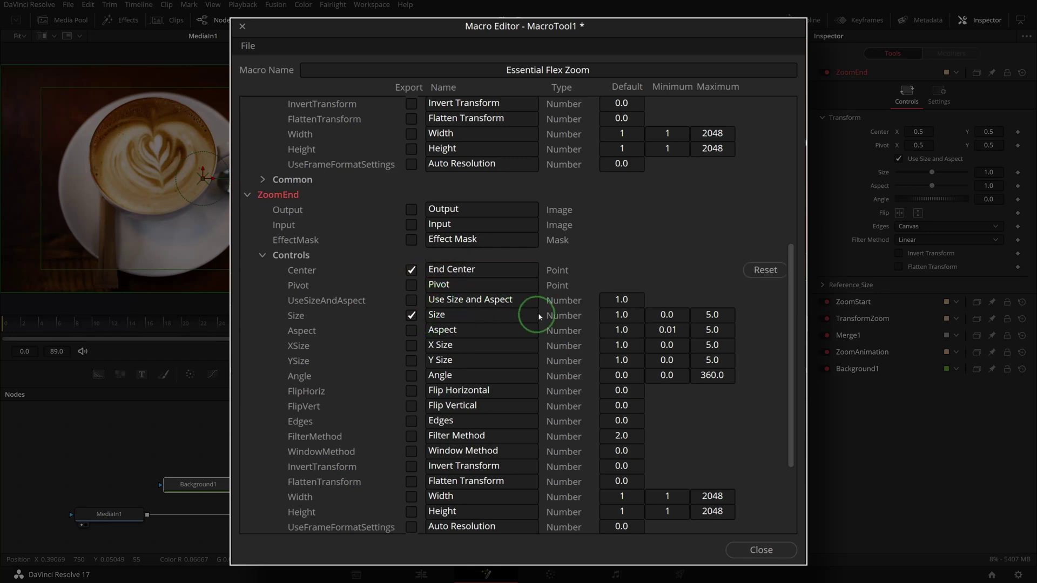
Export the Edit Mode and Static Zoom user controls of ZoomAnimation in the macro.
{"action": "scroll", "coordinate": [489, 272], "scroll_direction": "down", "scroll_amount": 3}
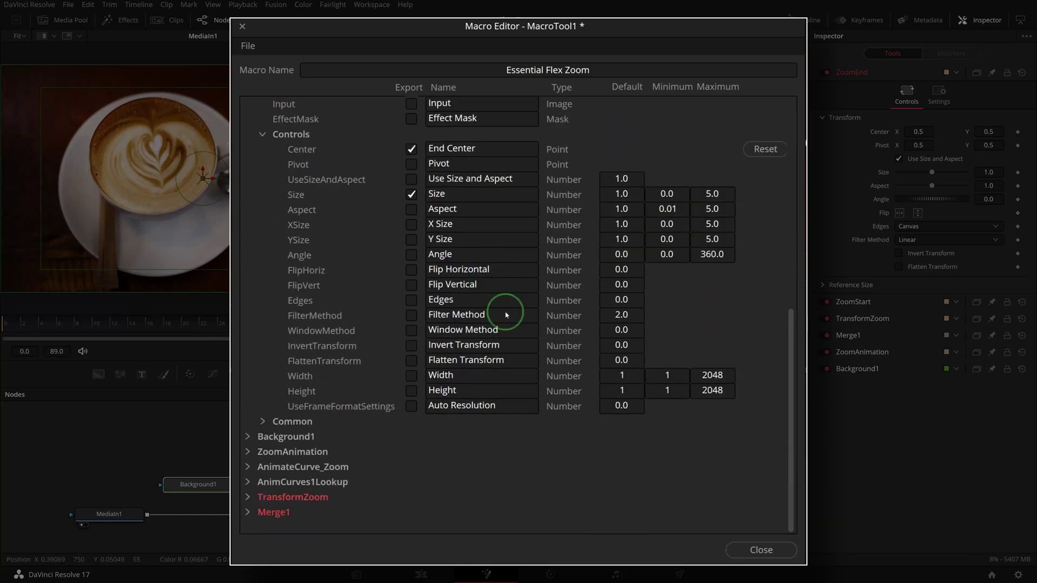
{"action": "left_click", "coordinate": [248, 453]}
{"action": "scroll", "coordinate": [482, 281], "scroll_direction": "down", "scroll_amount": 8}
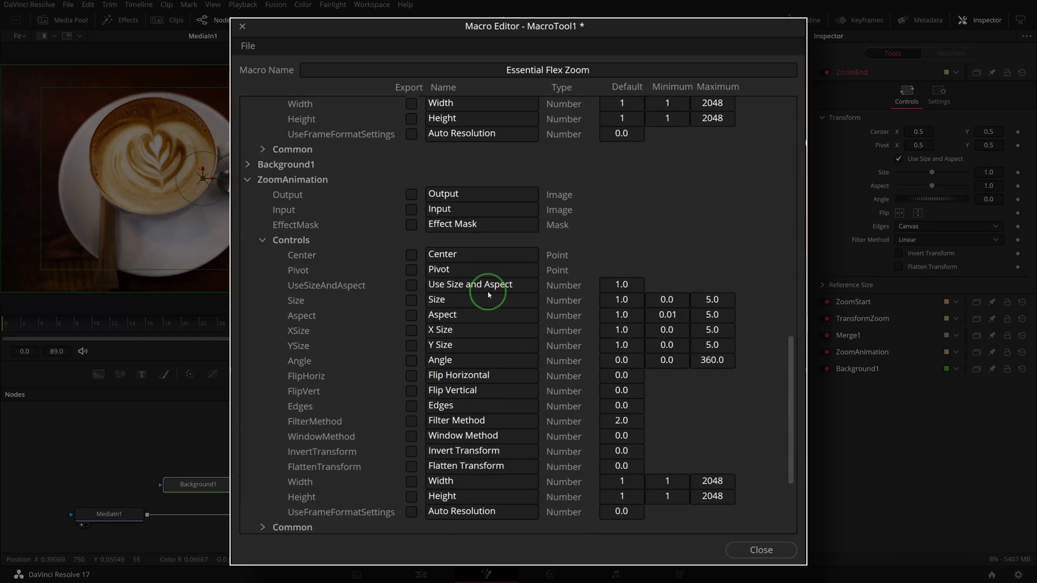
{"action": "left_click", "coordinate": [411, 438]}
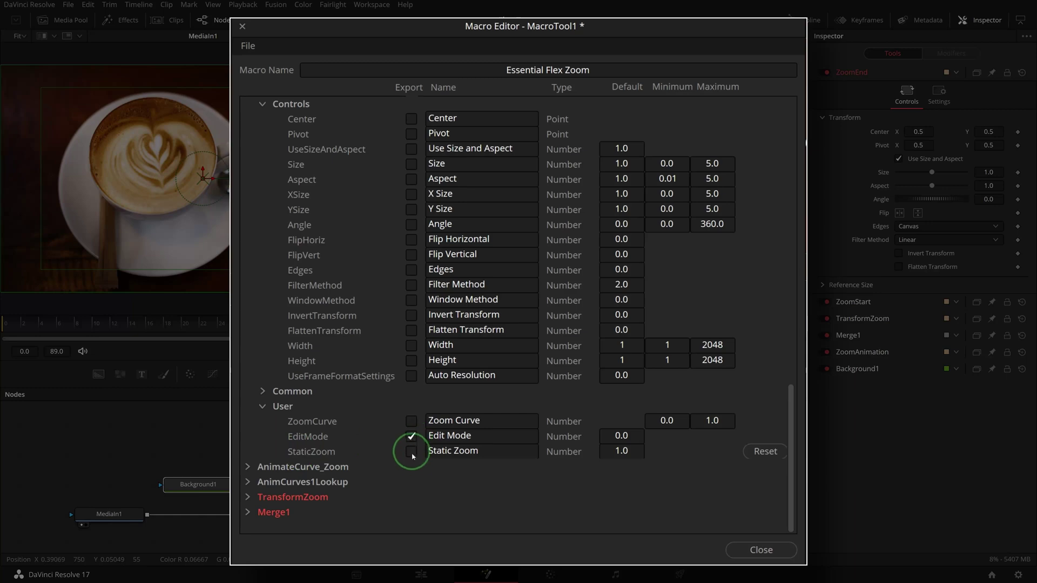
Export the Curve, In / Out, Out, Lookup, Mirror and Invert controls of AnimateCurve_Zoom in the macro.
{"action": "left_click", "coordinate": [247, 468]}
{"action": "scroll", "coordinate": [372, 421], "scroll_direction": "down", "scroll_amount": 4}
{"action": "left_click", "coordinate": [411, 361]}
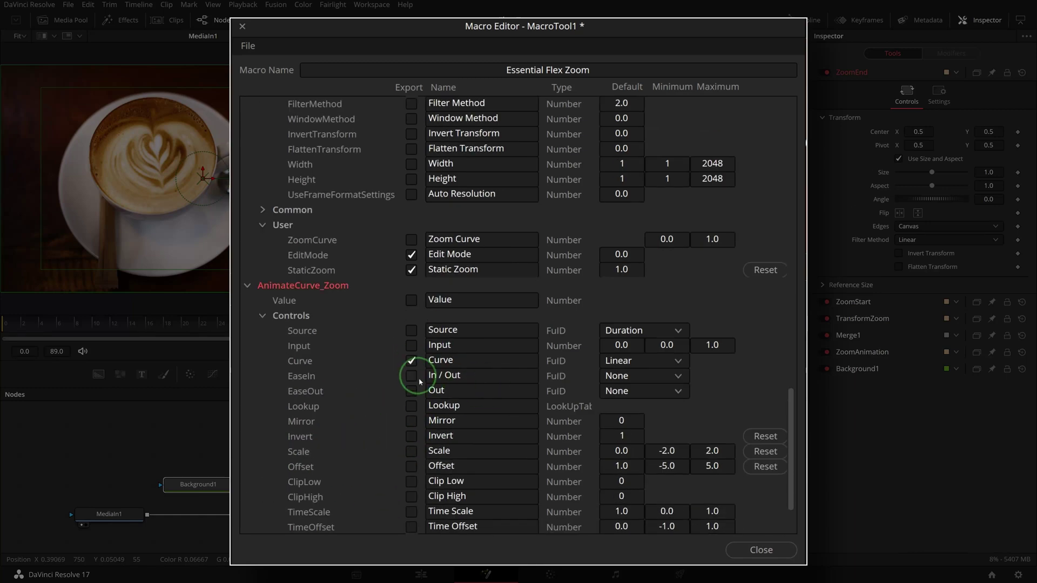
{"action": "left_click", "coordinate": [411, 391]}
{"action": "left_click", "coordinate": [412, 406]}
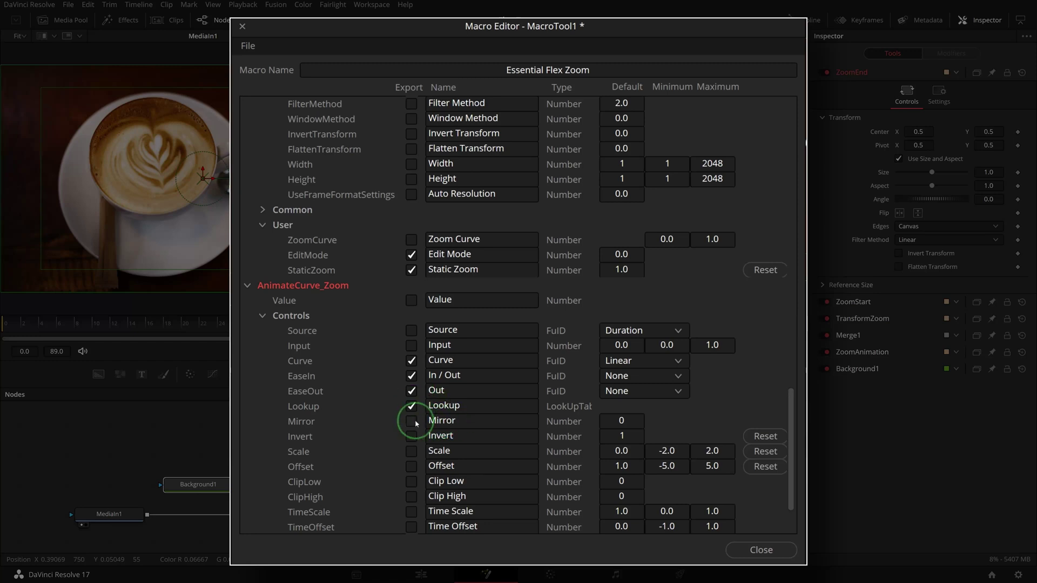
{"action": "left_click", "coordinate": [411, 436]}
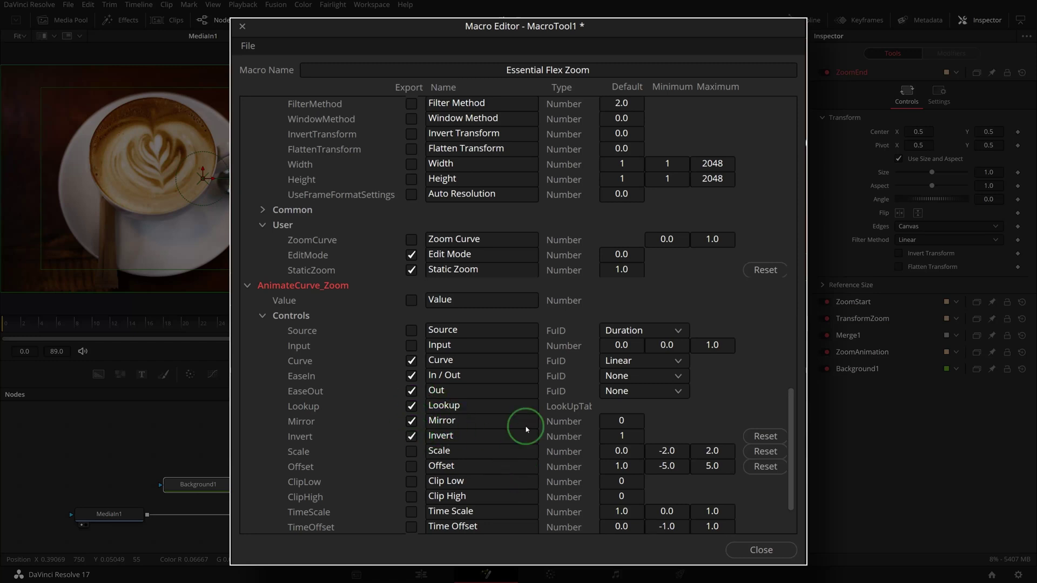
Export the Motion Blur, Quality and Shutter Angle common controls of TransformZoom in the macro.
{"action": "scroll", "coordinate": [527, 427], "scroll_direction": "down", "scroll_amount": 3}
{"action": "left_click", "coordinate": [247, 497]}
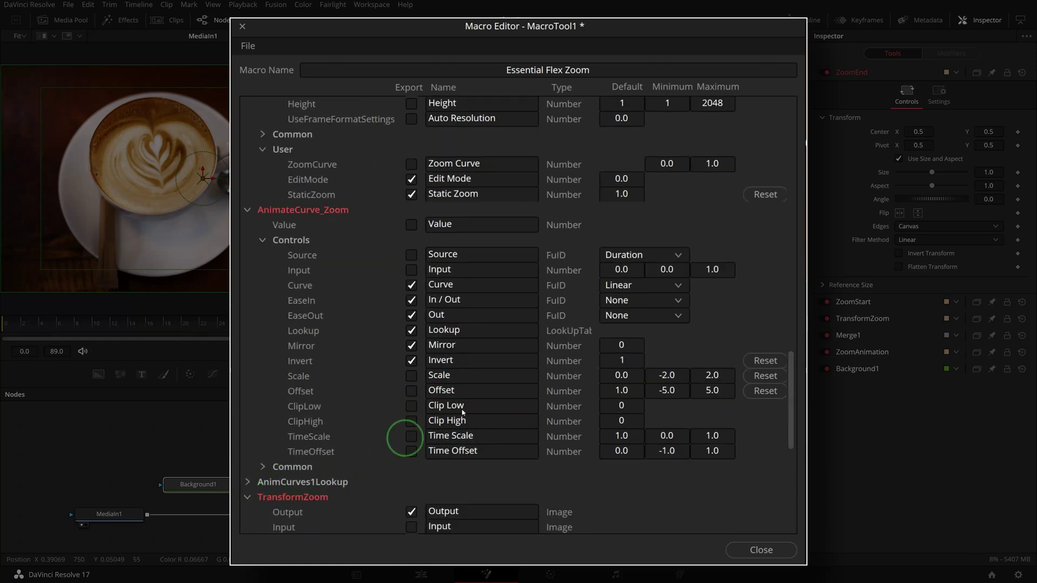
{"action": "scroll", "coordinate": [533, 356], "scroll_direction": "down", "scroll_amount": 10}
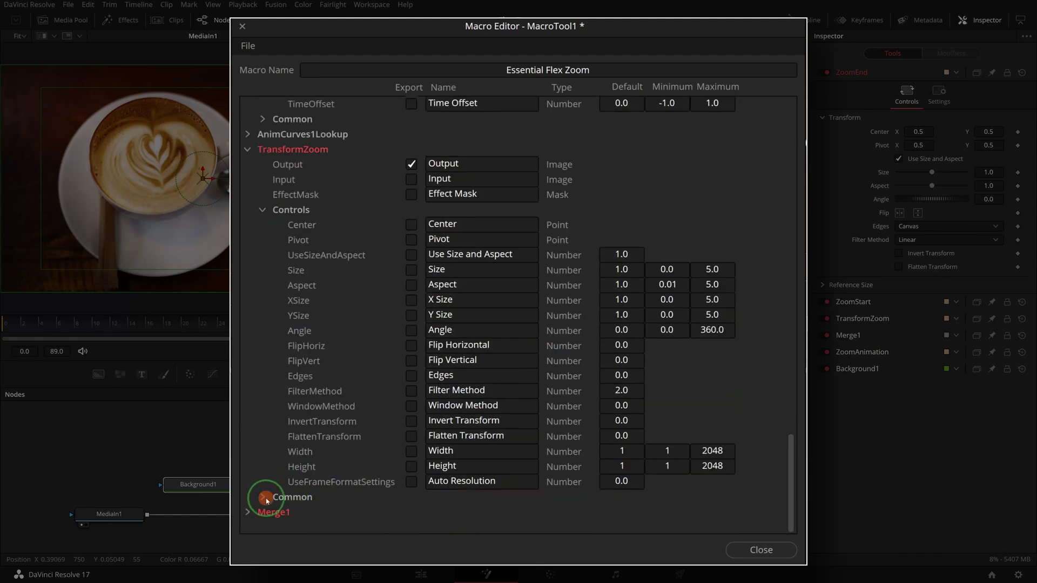
{"action": "left_click", "coordinate": [263, 493]}
{"action": "scroll", "coordinate": [492, 406], "scroll_direction": "down", "scroll_amount": 8}
{"action": "scroll", "coordinate": [491, 407], "scroll_direction": "down", "scroll_amount": 6}
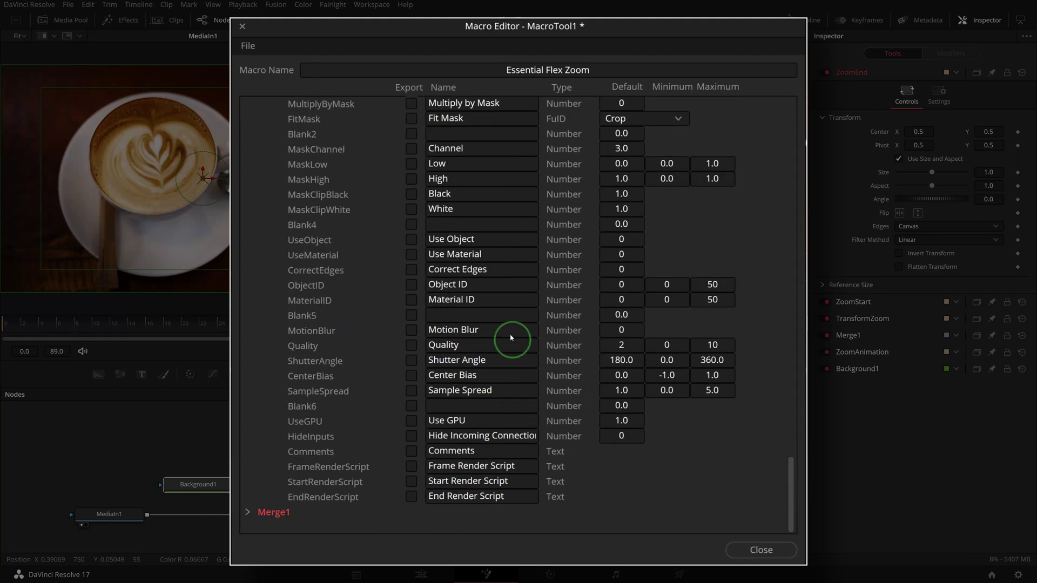
{"action": "left_click", "coordinate": [411, 330]}
{"action": "left_click", "coordinate": [411, 345]}
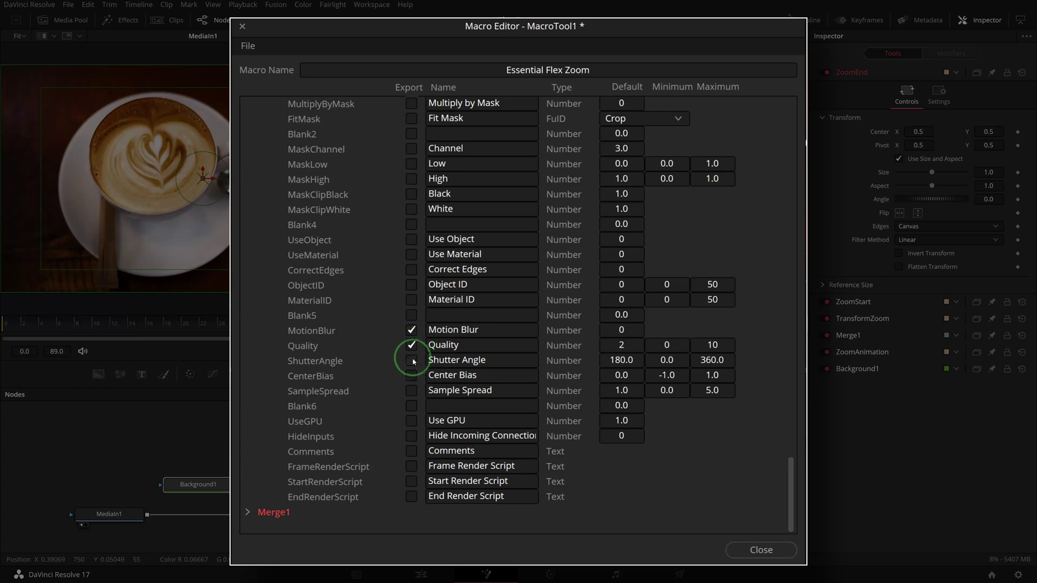
{"action": "left_click", "coordinate": [411, 360]}
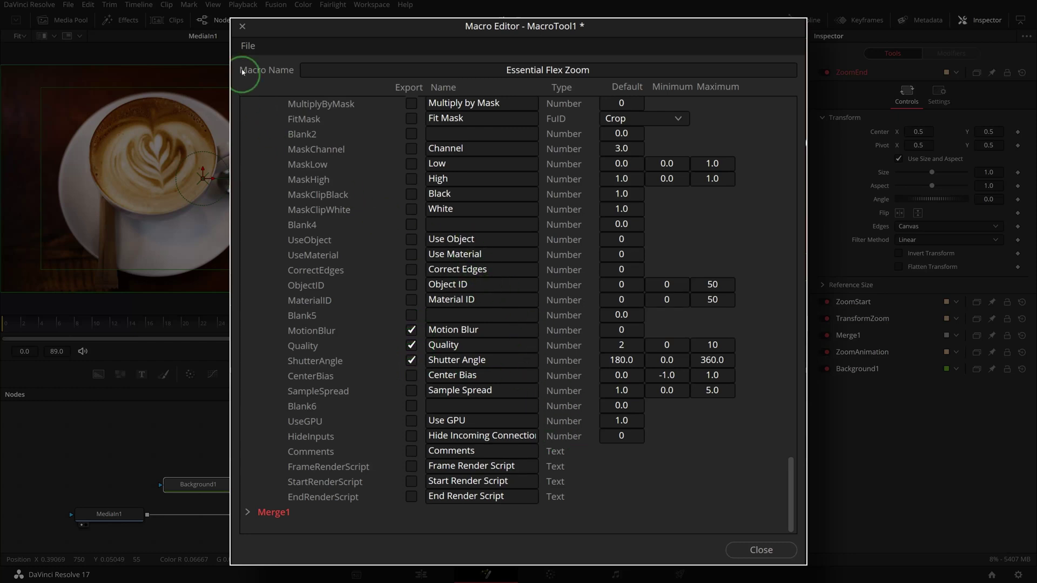
Save the macro as Essential Flex Zoom.setting in Fusion's Templates\Edit\Effects\Essential Effects folder and close the Macro Editor.
{"action": "left_click", "coordinate": [248, 46]}
{"action": "left_click", "coordinate": [292, 117]}
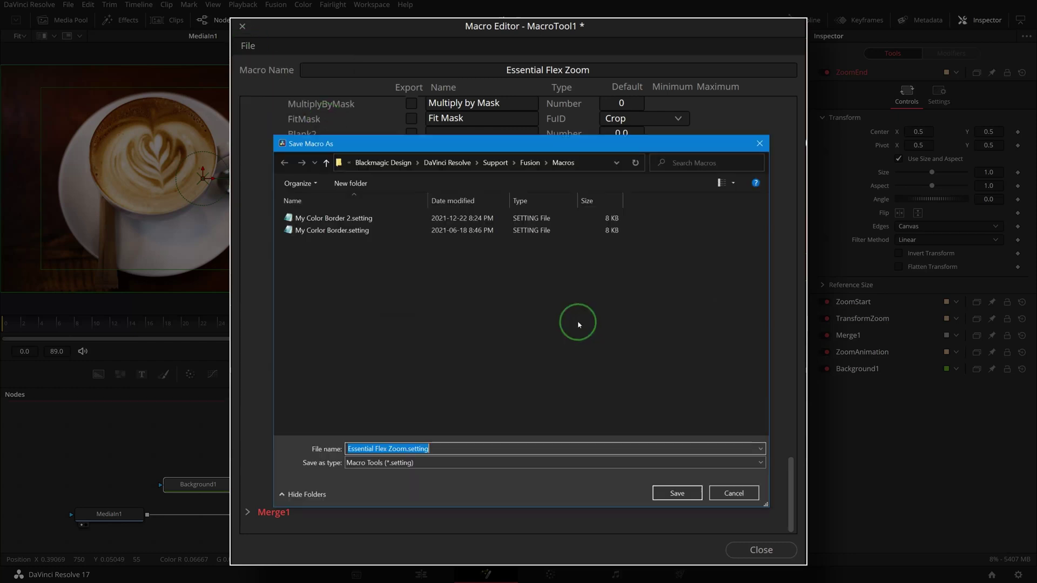
{"action": "left_click", "coordinate": [529, 163]}
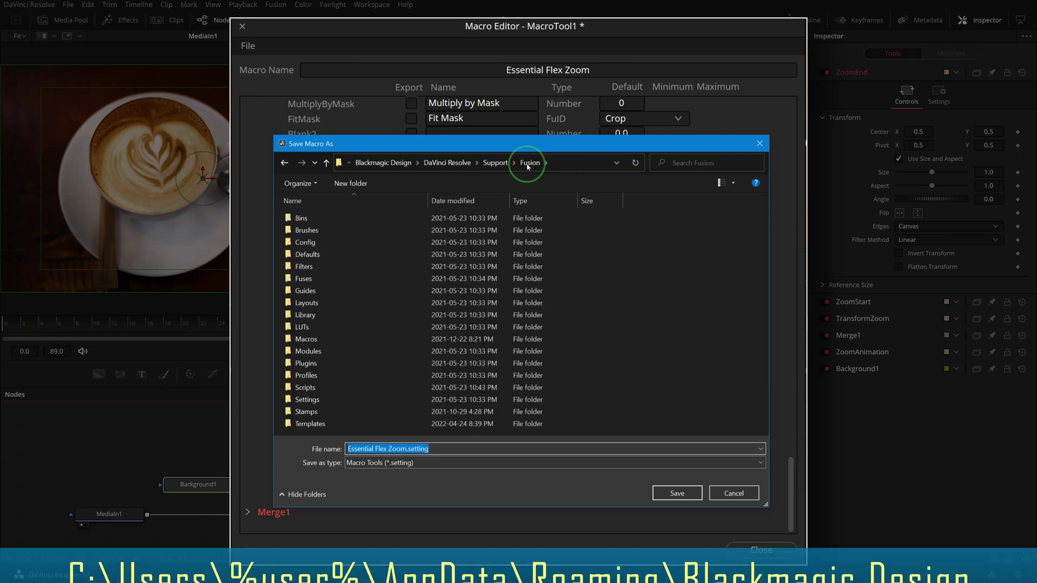
{"action": "left_click", "coordinate": [321, 424]}
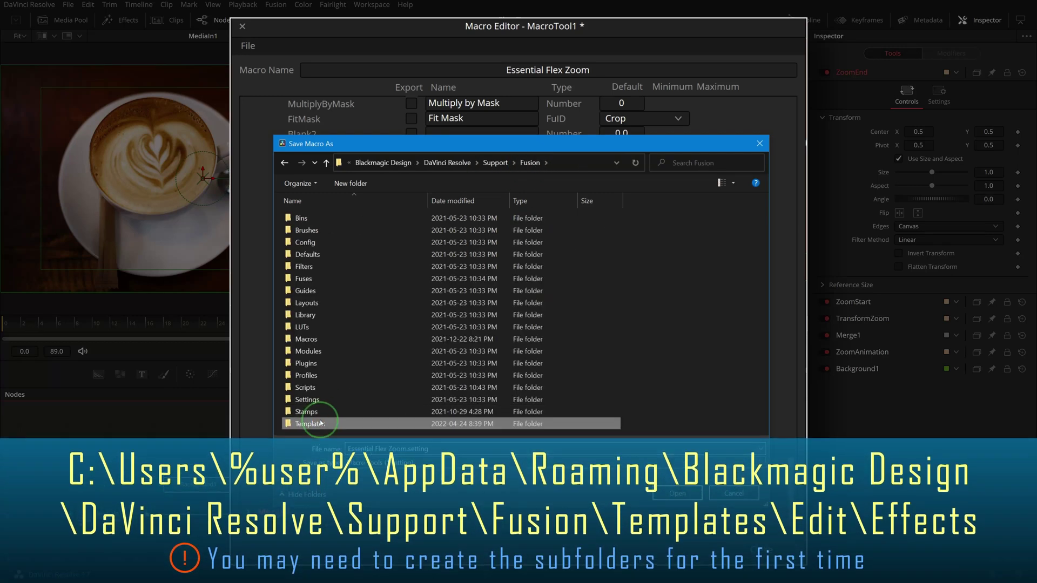
{"action": "double_click", "coordinate": [321, 424]}
{"action": "double_click", "coordinate": [301, 218]}
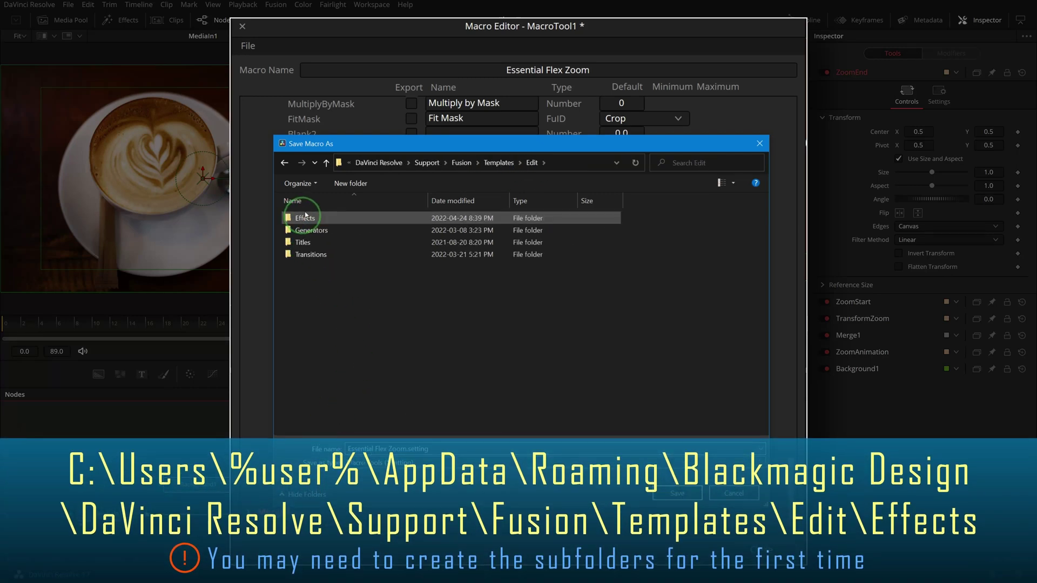
{"action": "double_click", "coordinate": [306, 218]}
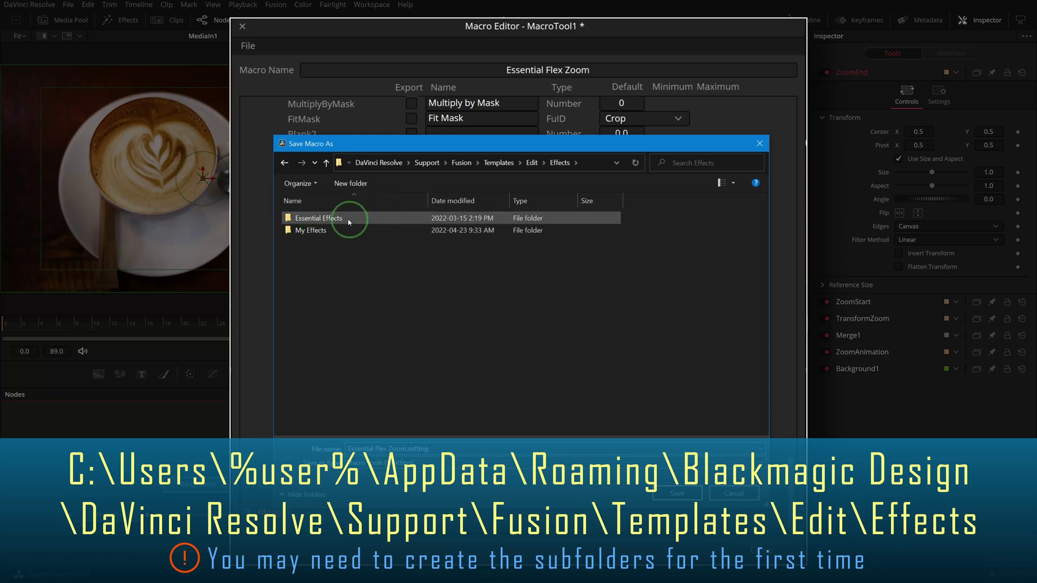
{"action": "double_click", "coordinate": [350, 221]}
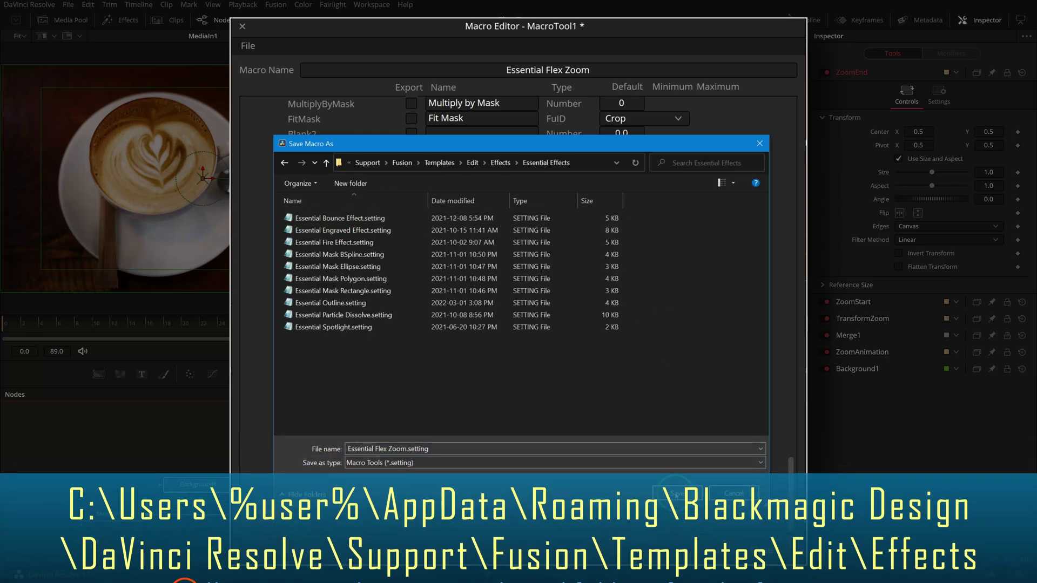
{"action": "left_click", "coordinate": [677, 493]}
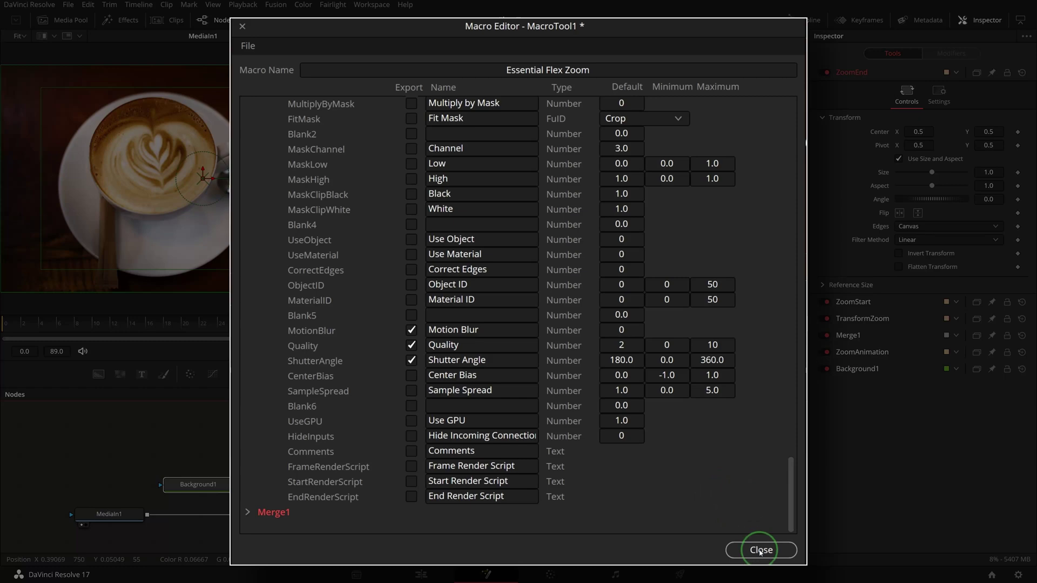
{"action": "left_click", "coordinate": [761, 550]}
{"action": "left_click", "coordinate": [643, 462]}
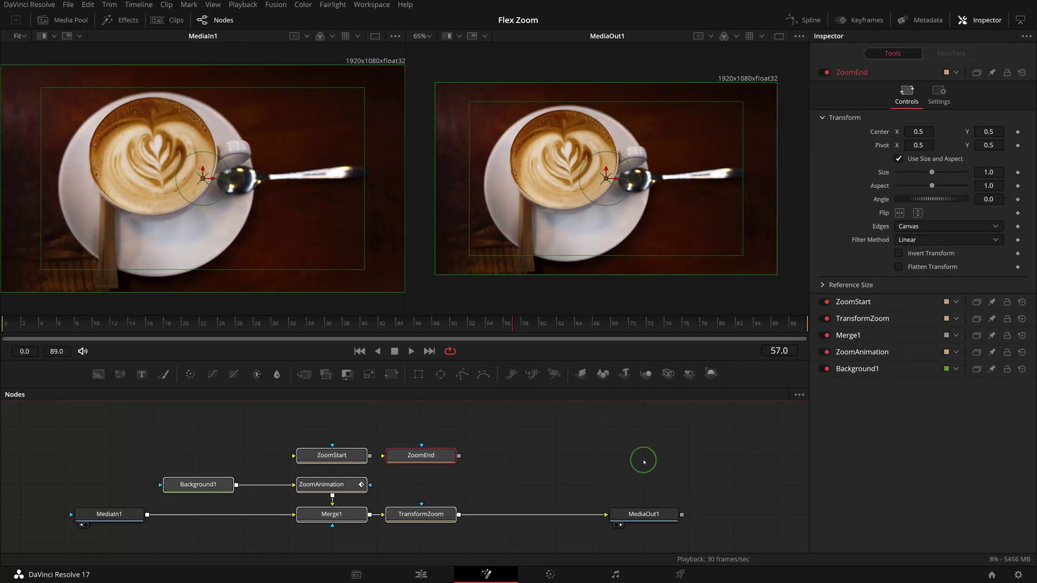
Switch to the Edit page and open the Essential Effects category in the effects library.
{"action": "left_click", "coordinate": [421, 574]}
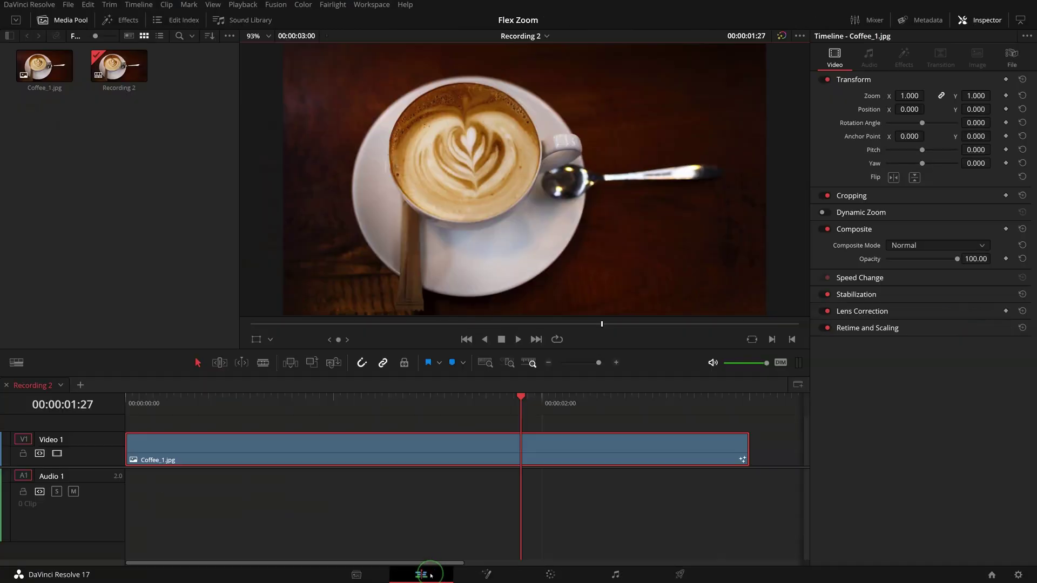
{"action": "left_click", "coordinate": [120, 21]}
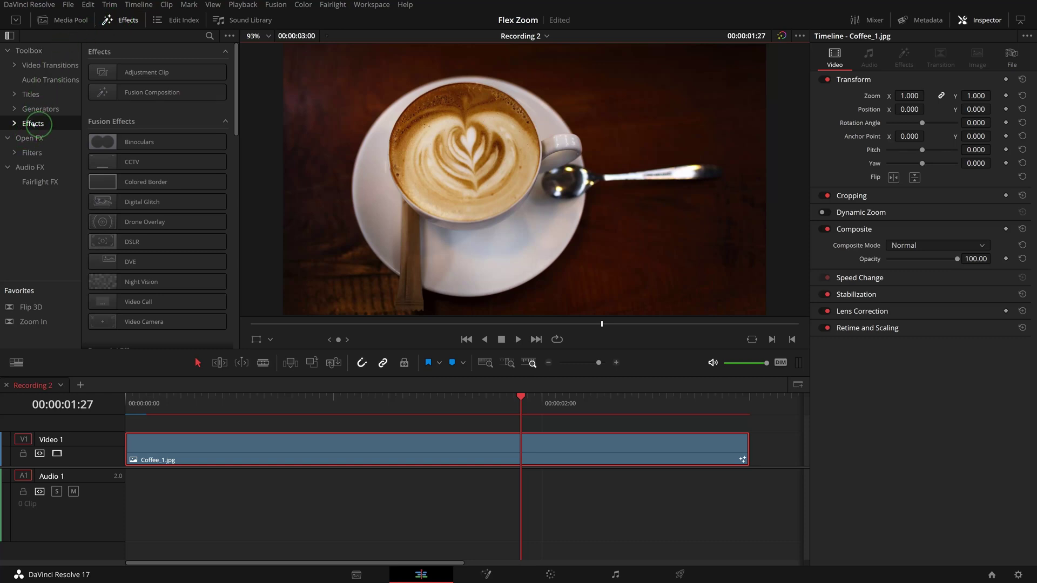
{"action": "left_click", "coordinate": [14, 124]}
{"action": "left_click", "coordinate": [59, 141]}
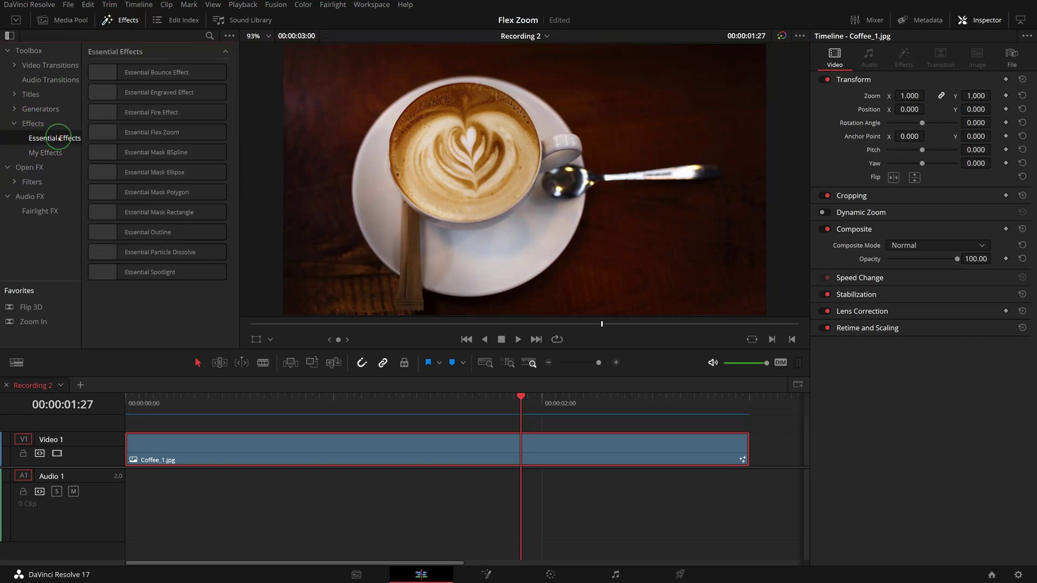